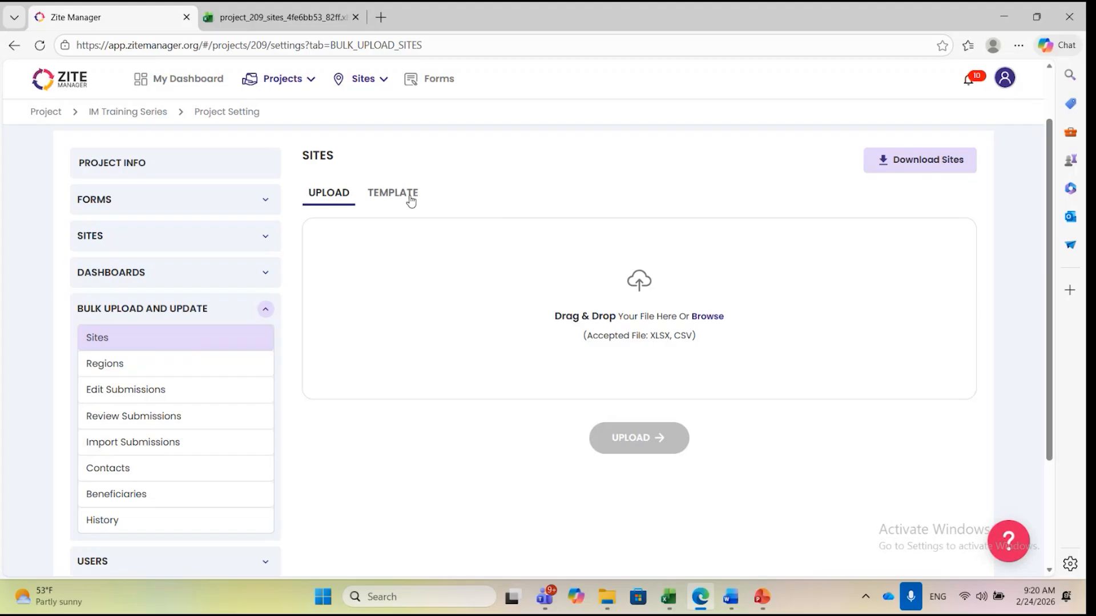
View the bulk upload template option for sites
left_click(411, 197)
left_click(328, 197)
left_click(392, 193)
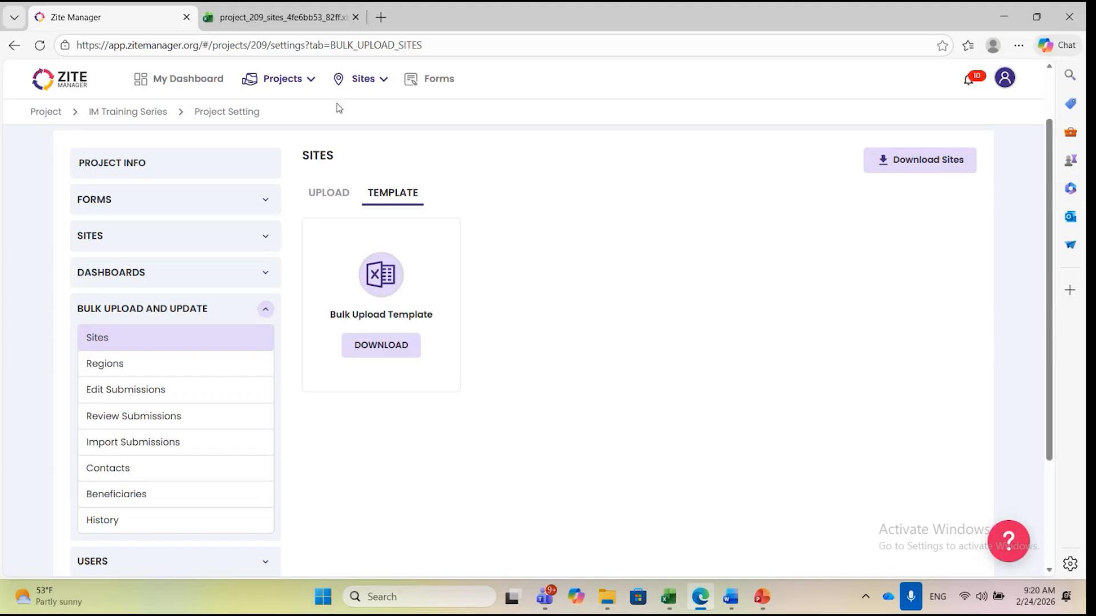
Close the old export file, export the project's sites, and open project_209_sites_d811307e.xlsx from the notifications
left_click(355, 18)
left_click(922, 166)
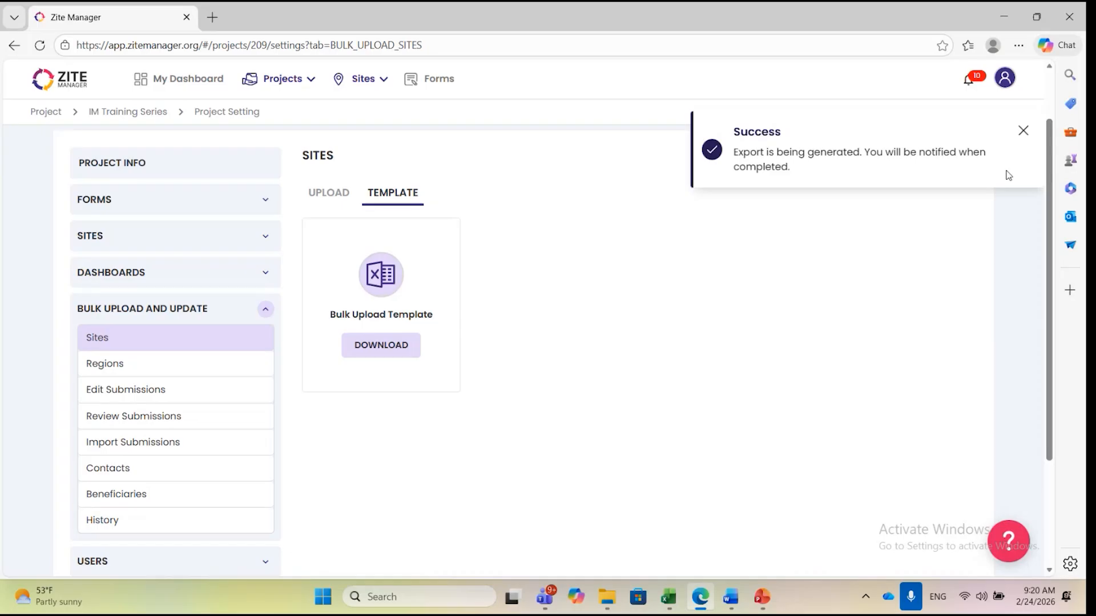
left_click(1023, 132)
left_click(968, 80)
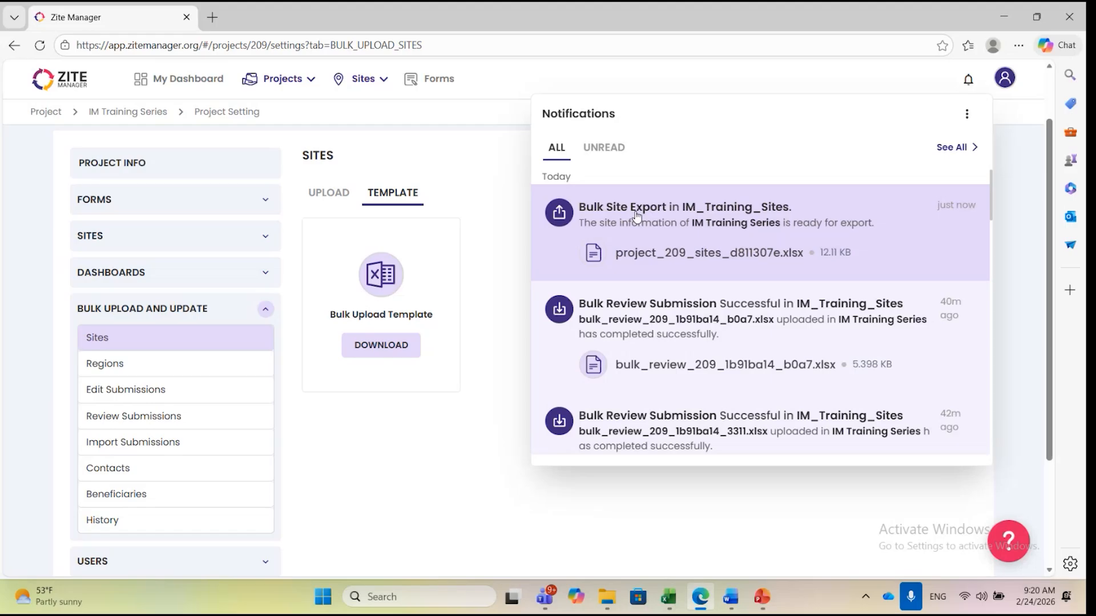
left_click(726, 258)
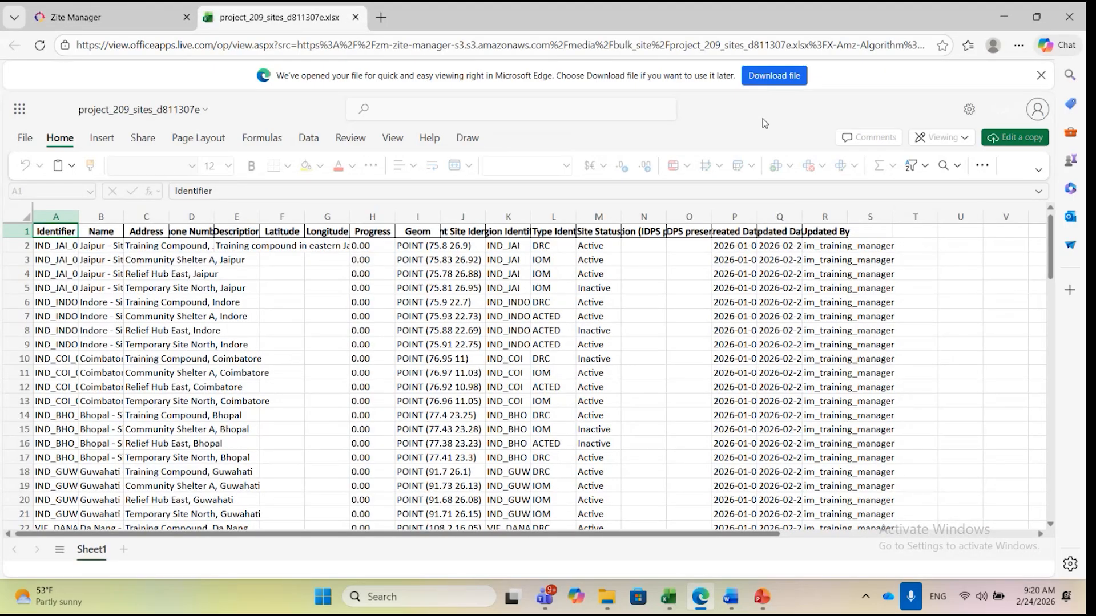
Look through the site rows and column headers of the exported workbook
scroll(471, 301, "down", 2)
scroll(522, 286, "down", 2)
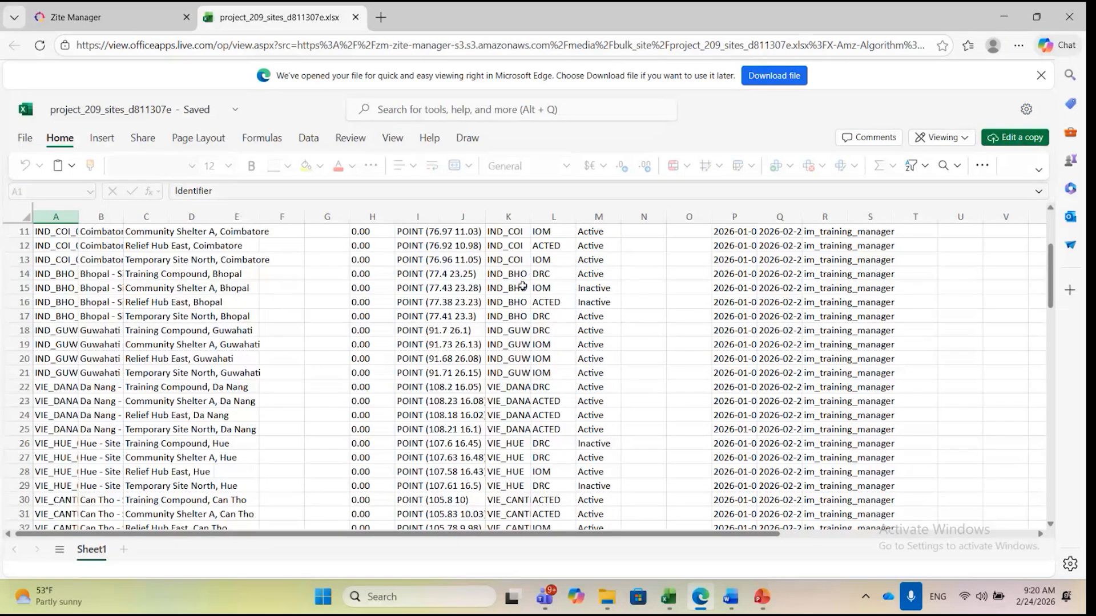
scroll(520, 286, "up", 4)
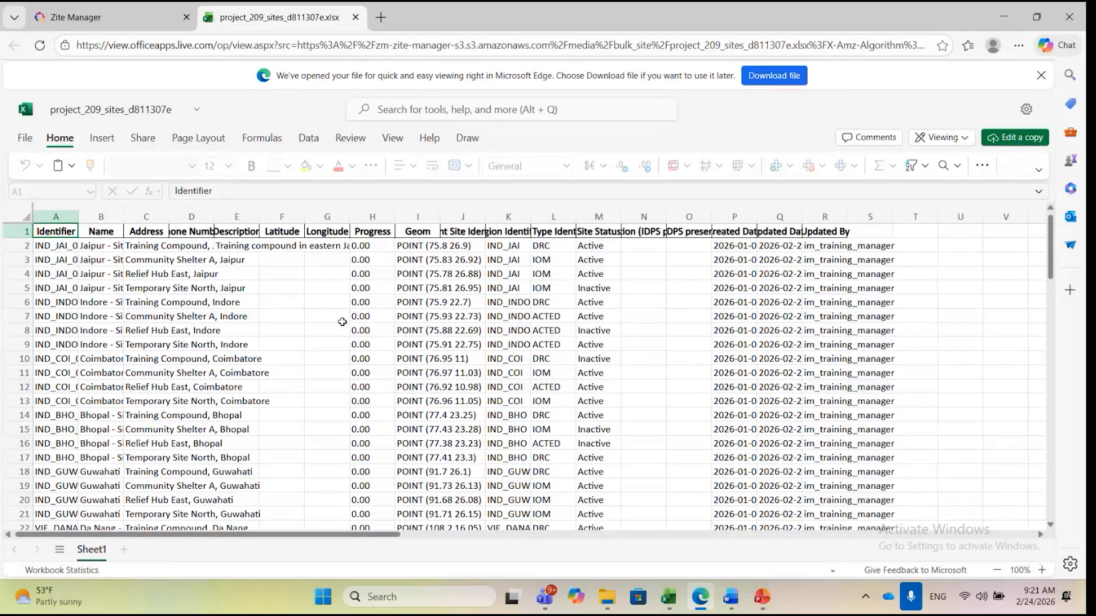
scroll(343, 322, "down", 2)
scroll(343, 322, "down", 8)
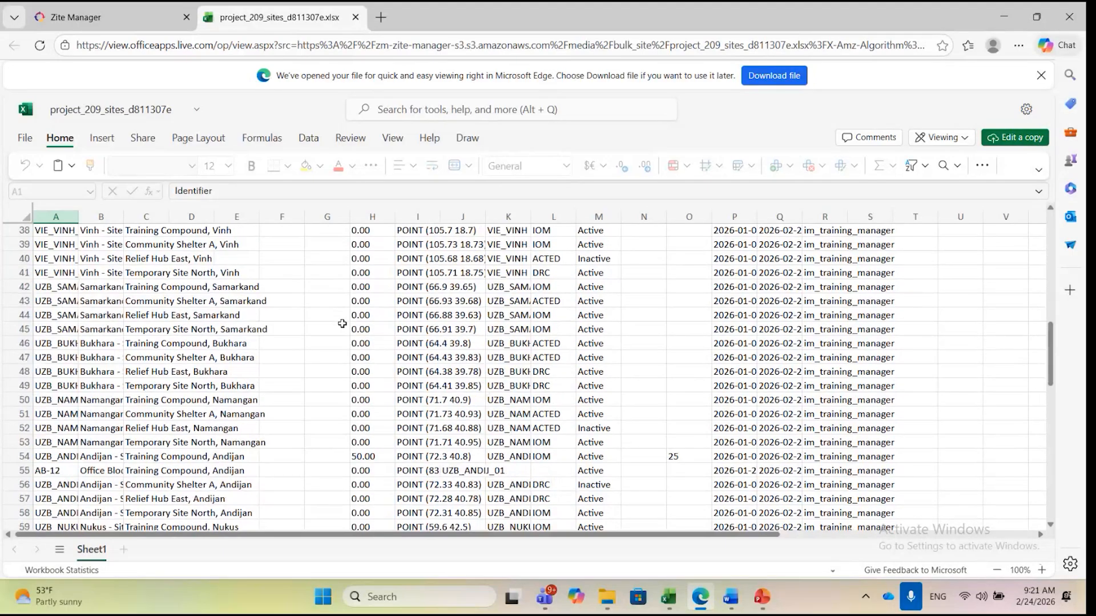
scroll(342, 323, "up", 9)
scroll(342, 324, "up", 1)
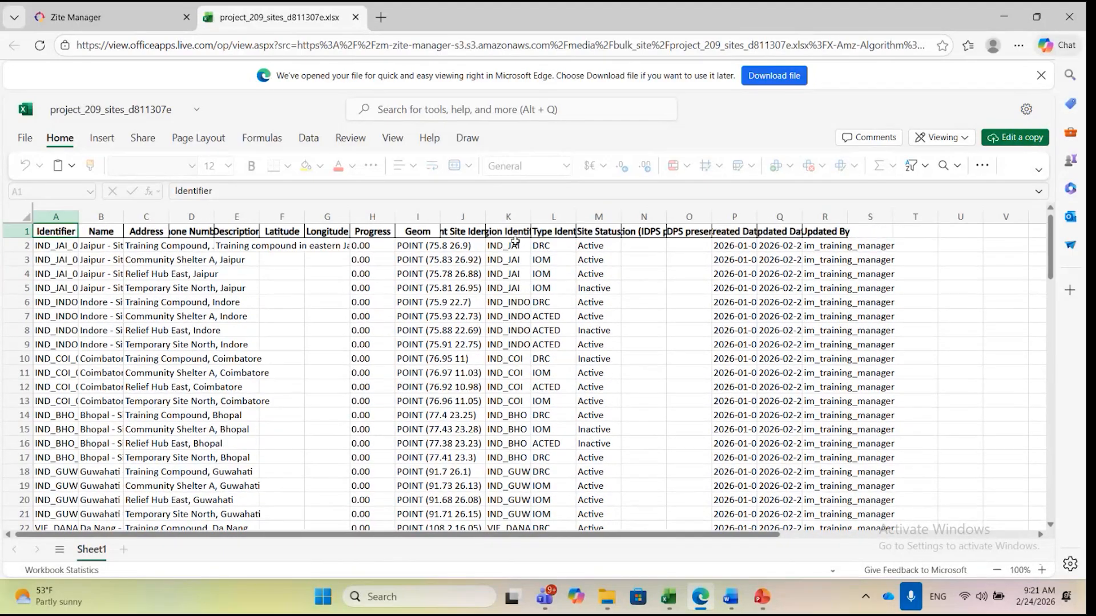
Download project_209_sites_d811307e.xlsx, open it in Excel and enable editing
left_click(774, 75)
left_click(969, 113)
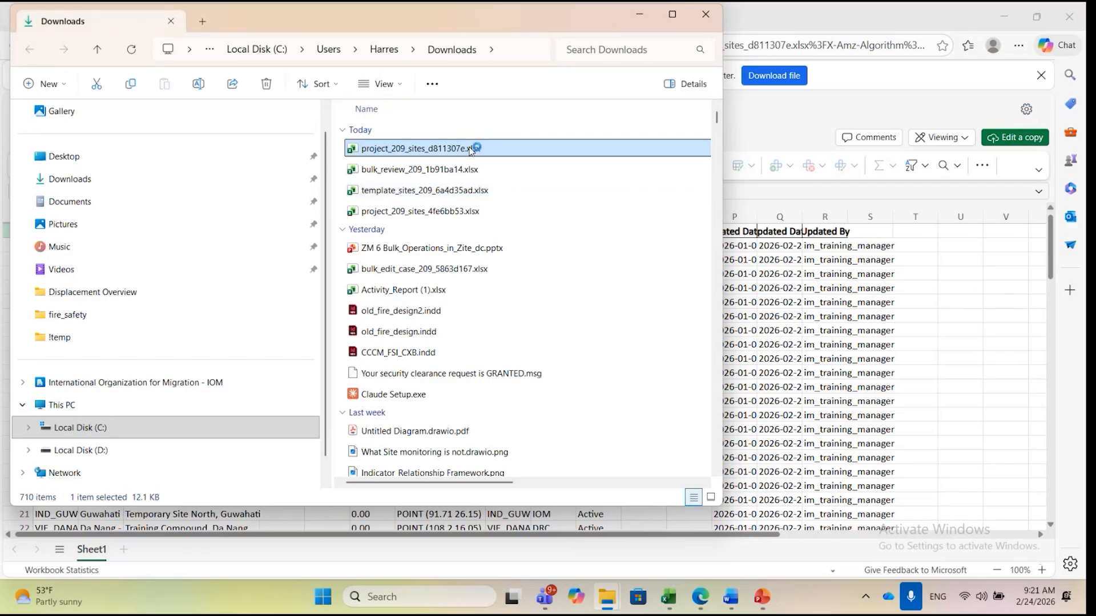
double_click(475, 148)
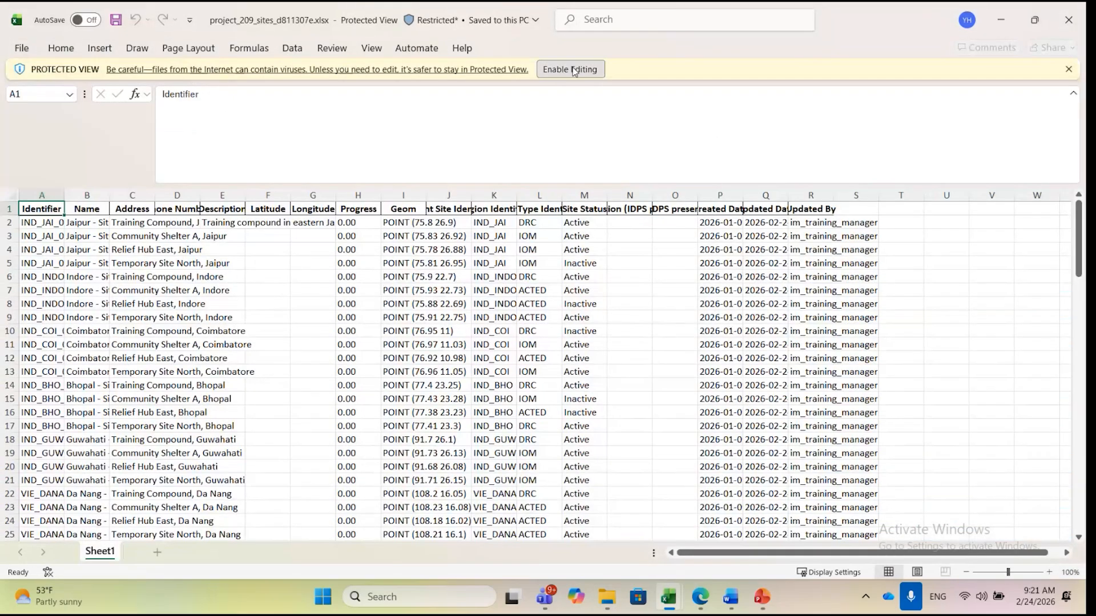
left_click(570, 69)
Look over the site rows and widen the Identifier column so the full identifiers fit
scroll(240, 352, "down", 1)
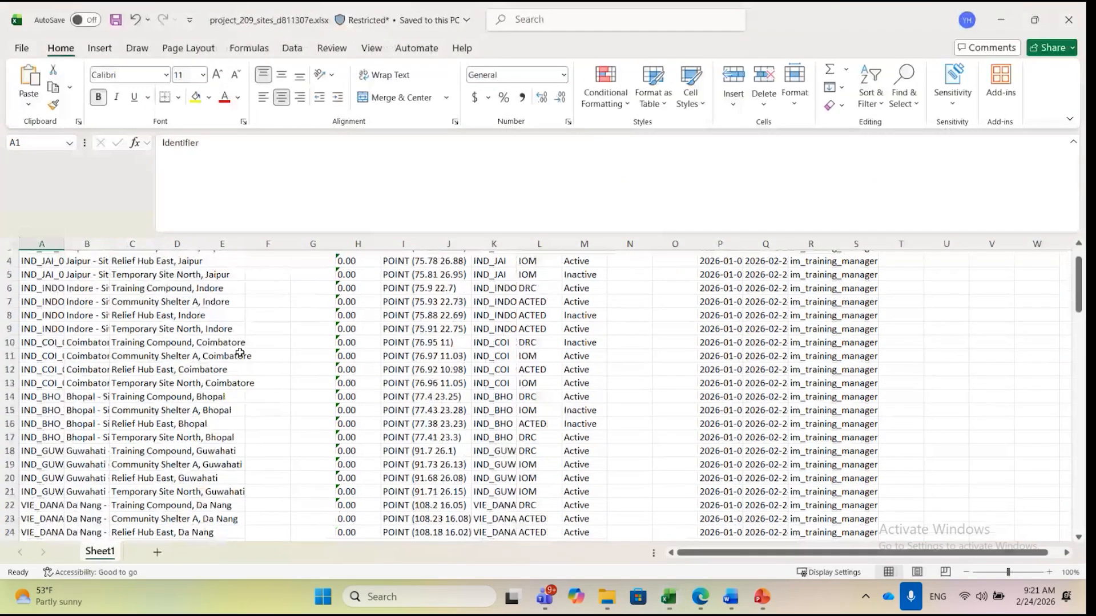
scroll(241, 351, "up", 1)
scroll(310, 336, "down", 2)
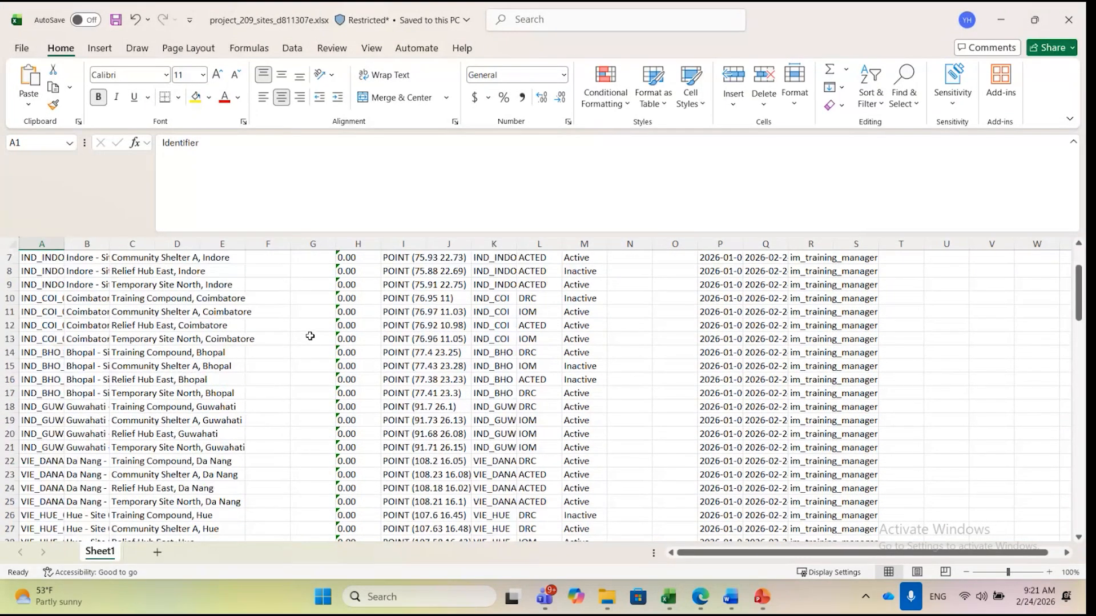
scroll(310, 337, "down", 9)
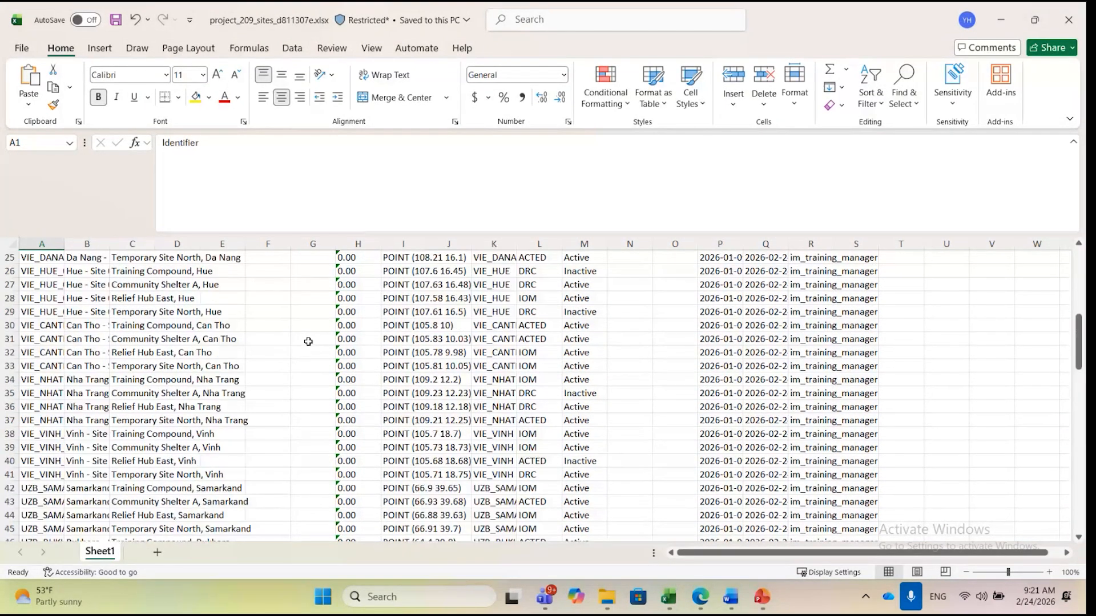
scroll(85, 291, "up", 11)
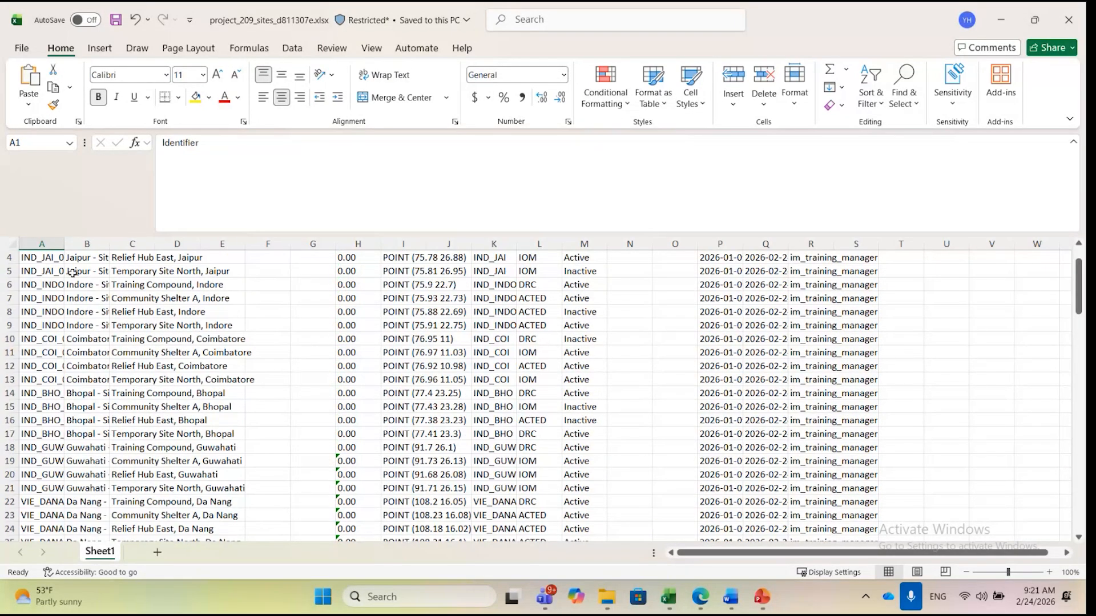
left_click_drag(64, 245, 176, 246)
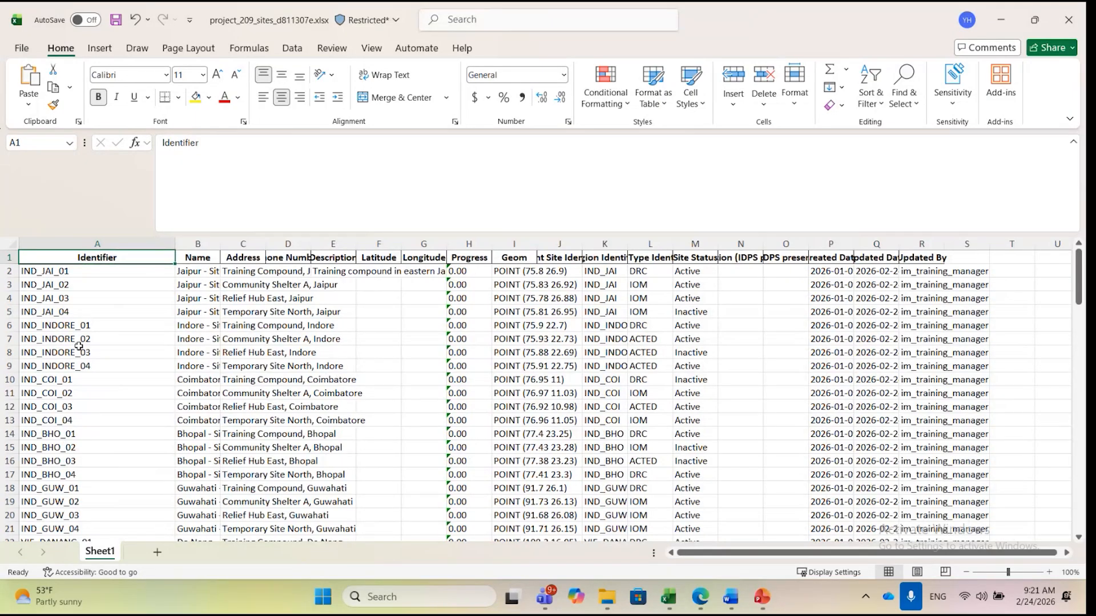
Insert a row directly below site IND_JAI_04 and give it the identifier IND_JAI_05, based on a copy of the identifier above
right_click(9, 325)
left_click(85, 194)
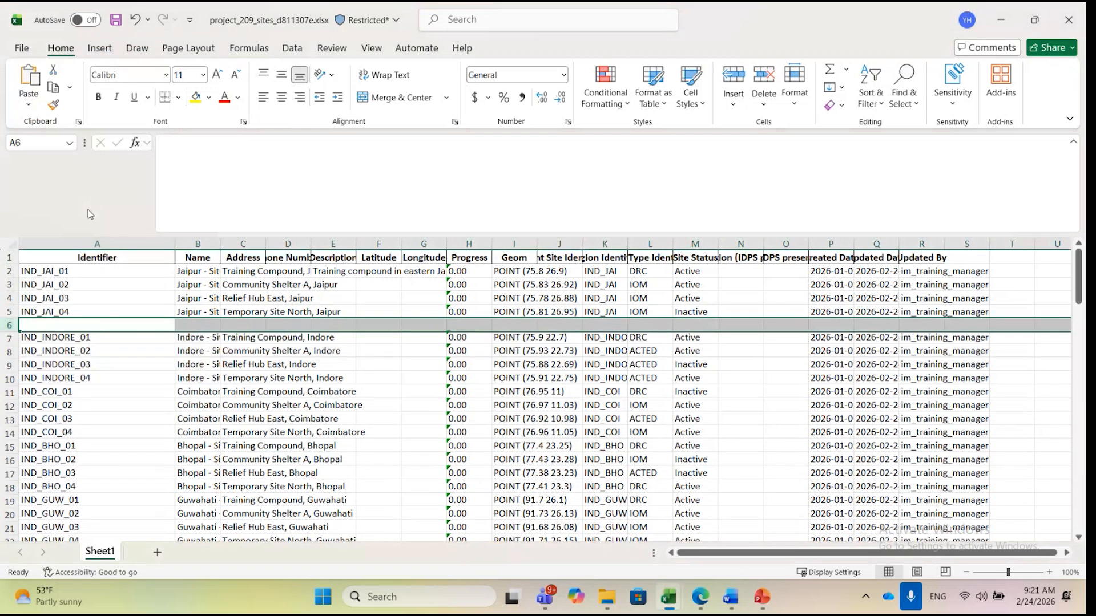
left_click(67, 310)
key("ctrl+c")
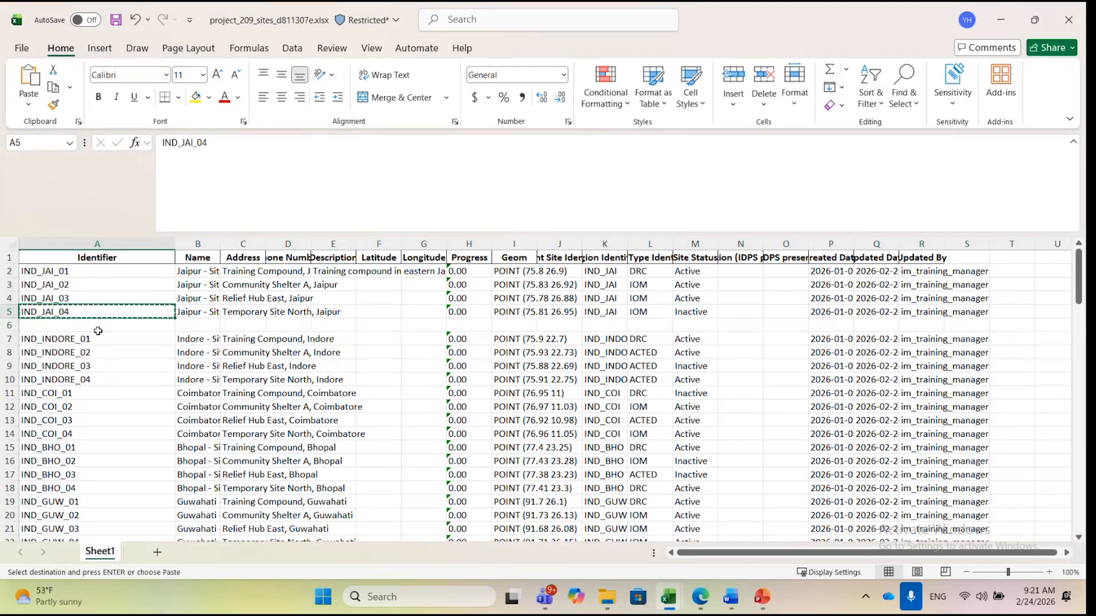
left_click(86, 323)
key("ctrl+v")
key("Escape")
left_click(285, 159)
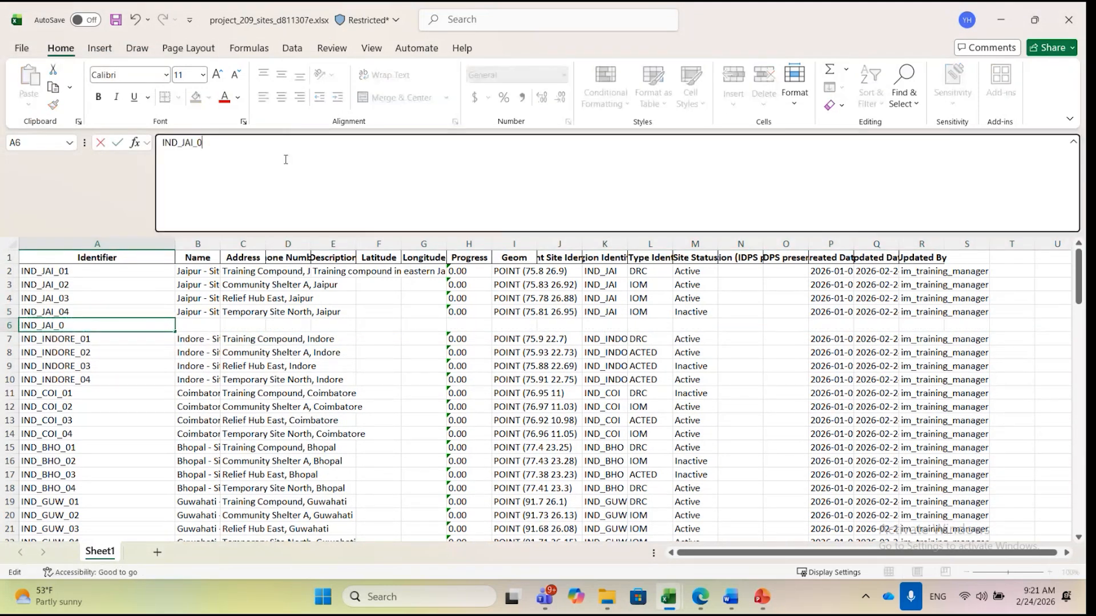
type("5")
key("Return")
key("Up")
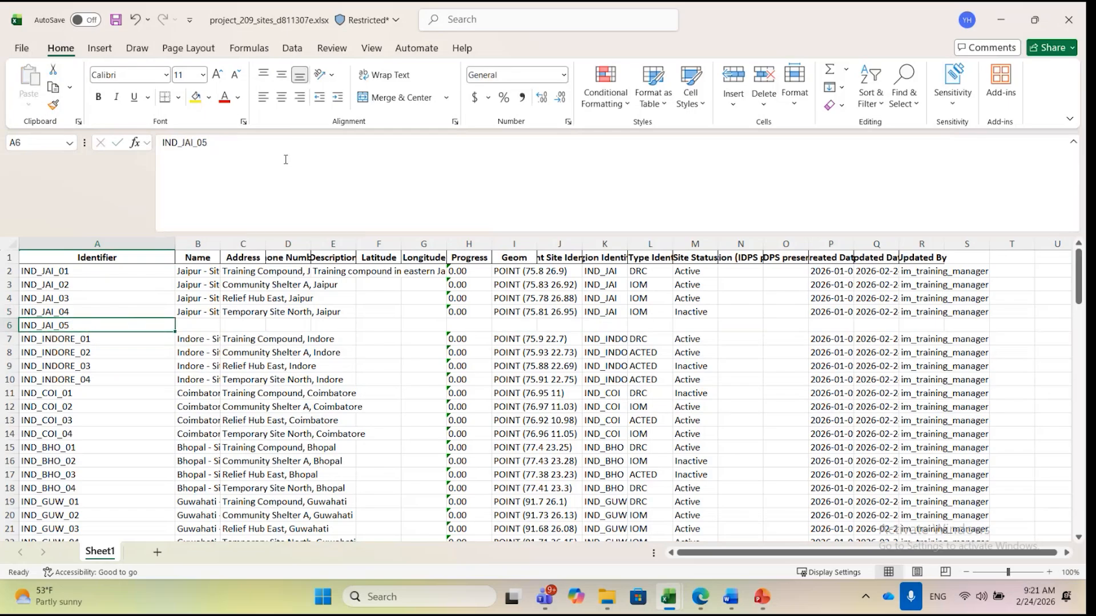
Name the new site in row 6 "Jaipur - Test Site", starting from a copy of the name above
left_click(209, 312)
key("ctrl+c")
left_click(207, 323)
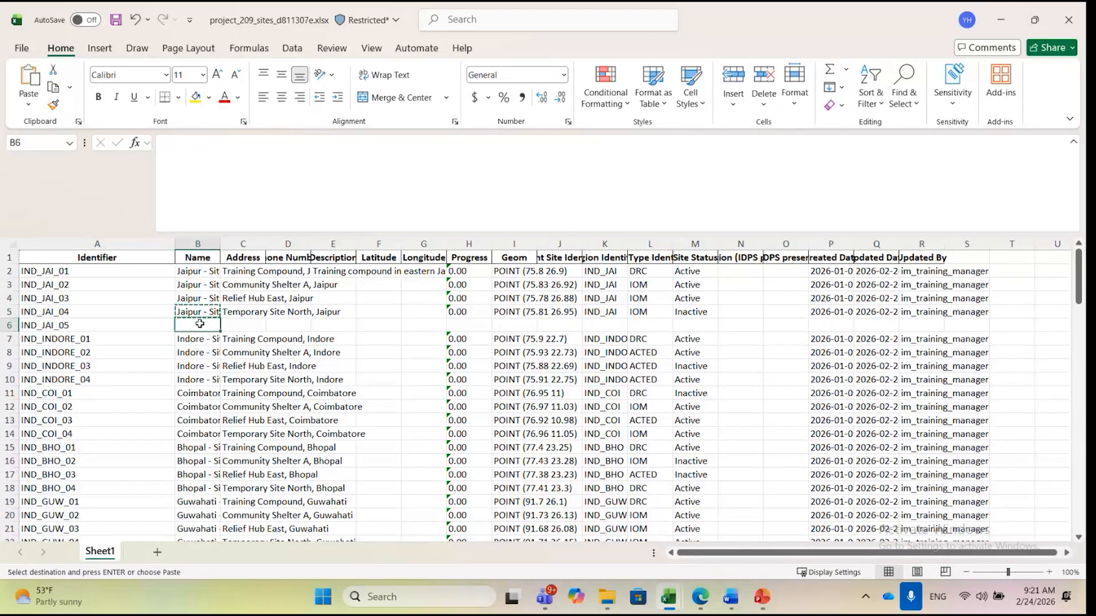
key("ctrl+v")
left_click(277, 189)
key("BackSpace")
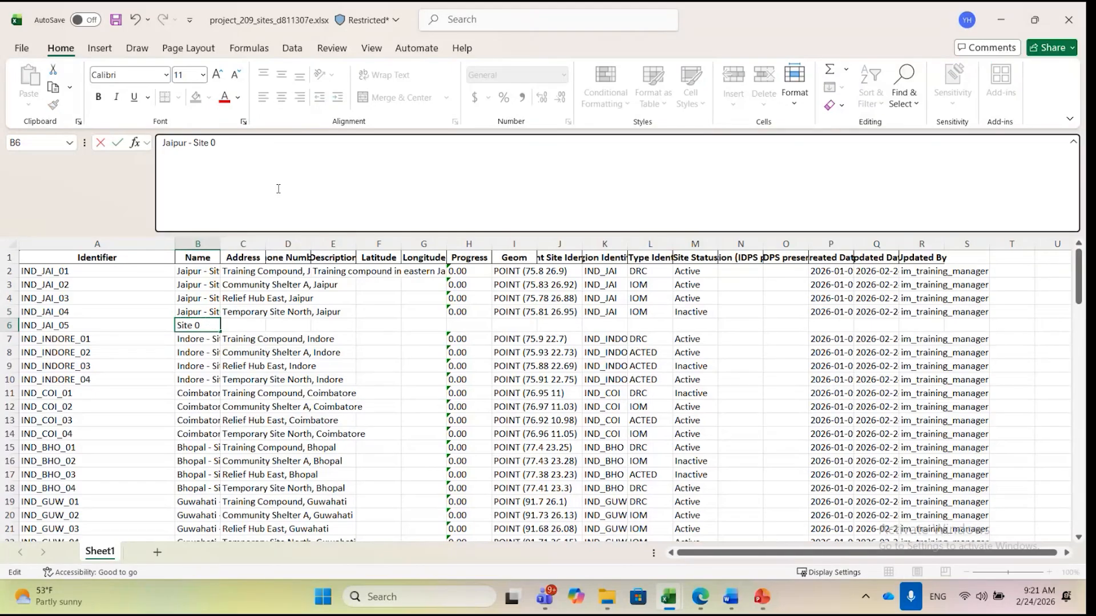
key("BackSpace")
key("BackSpace")
key("BackSpace")
key("BackSpace")
key("BackSpace")
key("BackSpace")
type("Test Site")
key("Return")
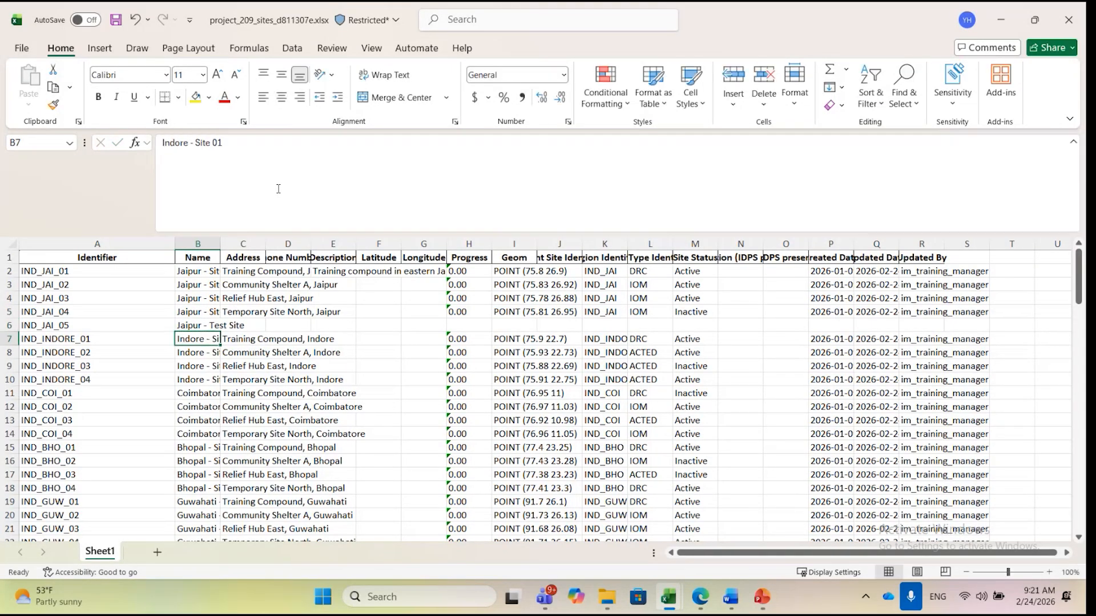
Copy the Geom value POINT (75.81 26.95) from row 5 into the new site's row 6
key("Up")
key("Right")
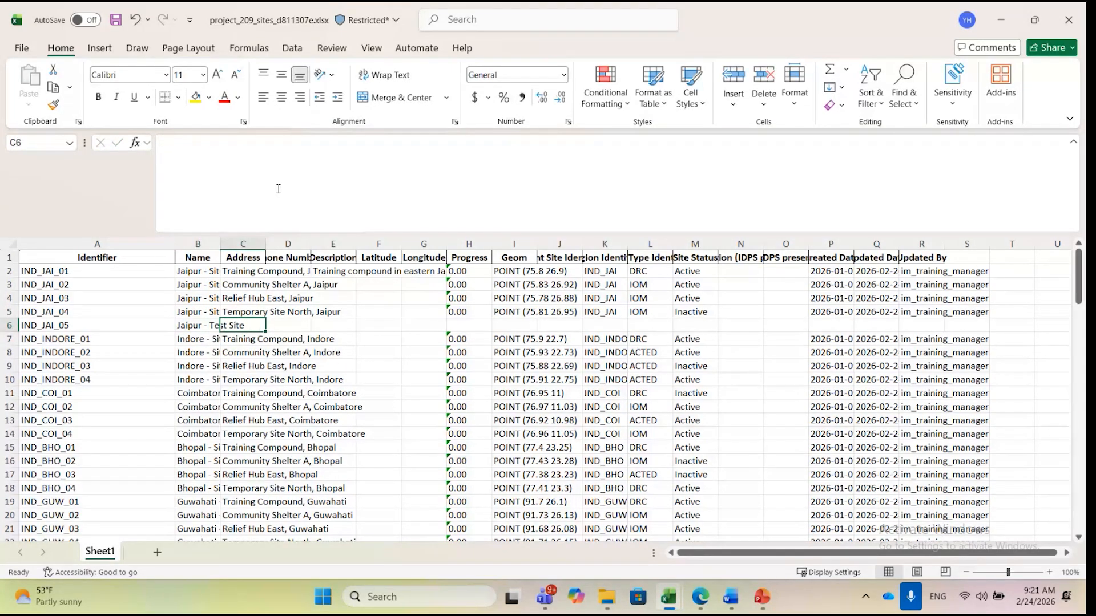
key("Right")
key("Right")
key("Right")
key("Right")
key("Right")
key("Right")
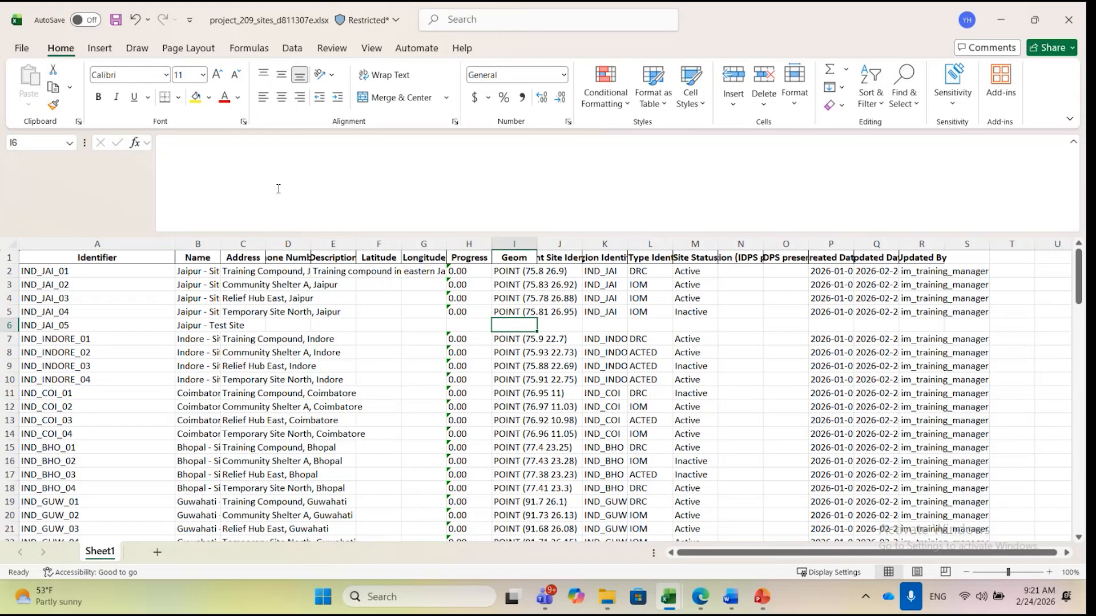
key("Up")
key("ctrl+c")
key("Down")
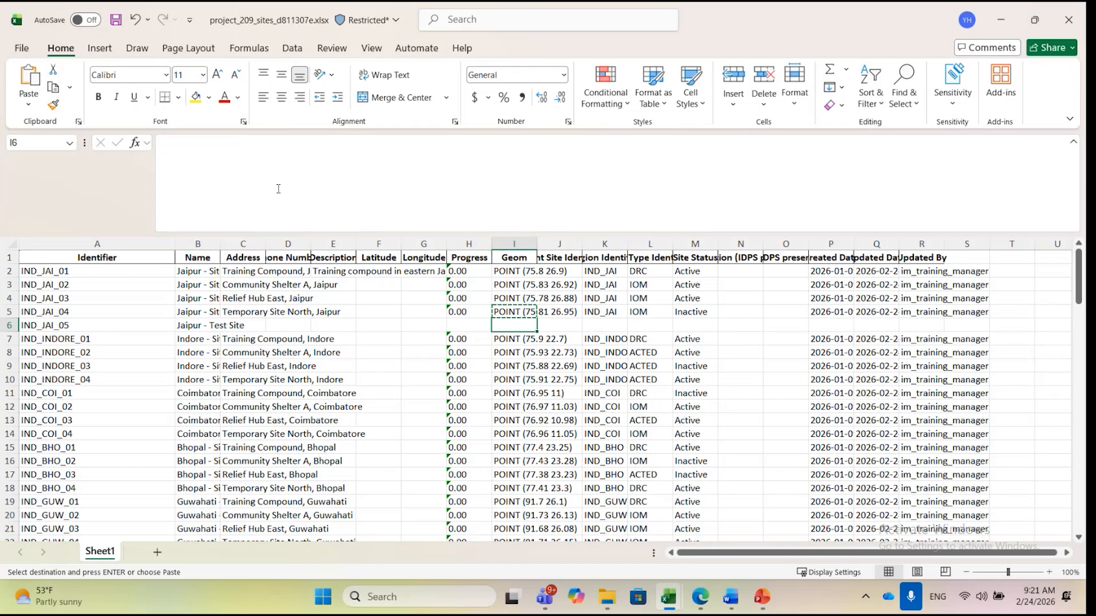
key("ctrl+v")
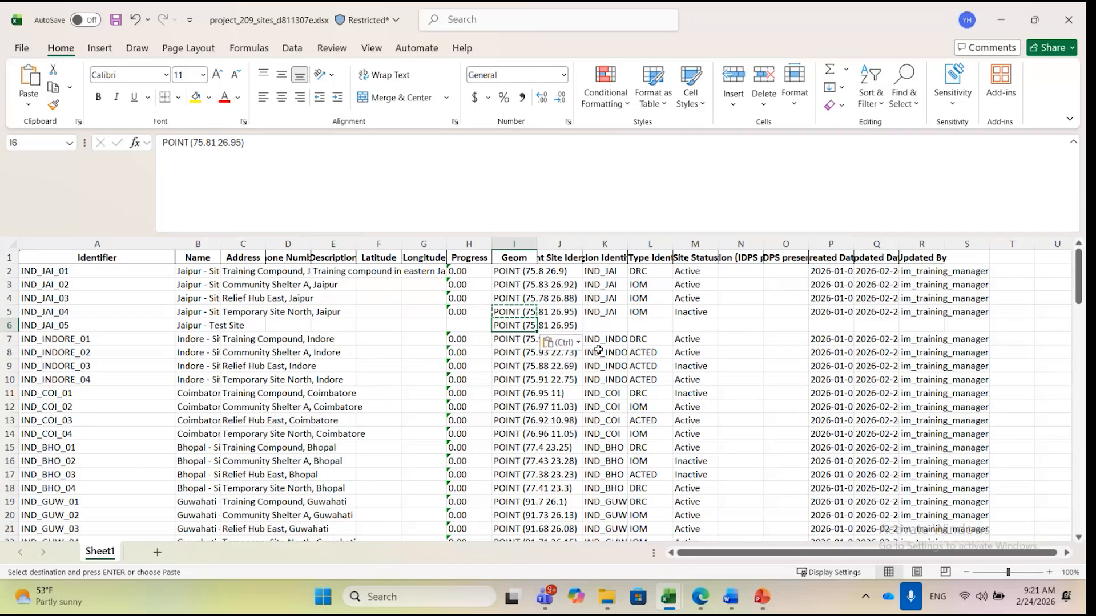
Widen the Region Identifier column and copy region IND_JAI from row 5 into the new site's row
left_click_drag(627, 241, 722, 241)
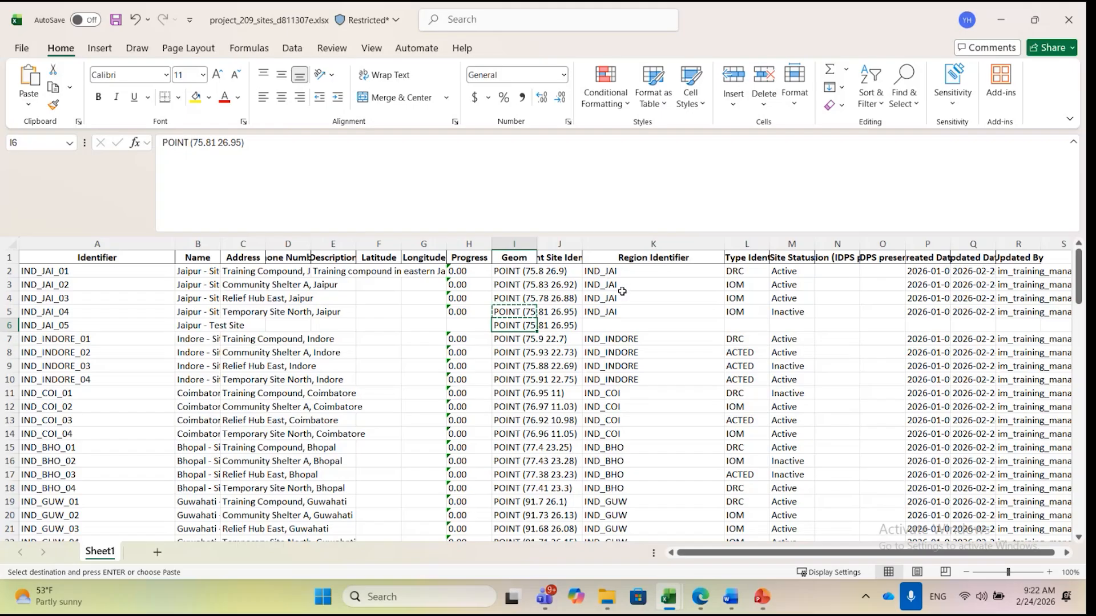
left_click(622, 312)
key("ctrl+c")
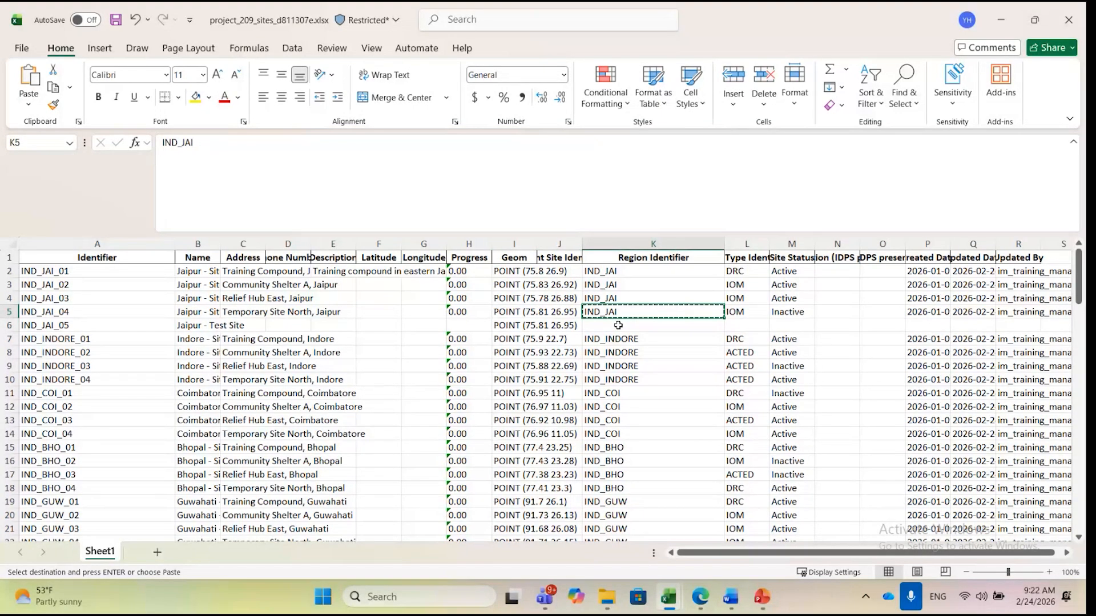
left_click(618, 325)
key("ctrl+v")
Enter ACTED as the type identifier of the new site in row 6
scroll(685, 334, "right", 1)
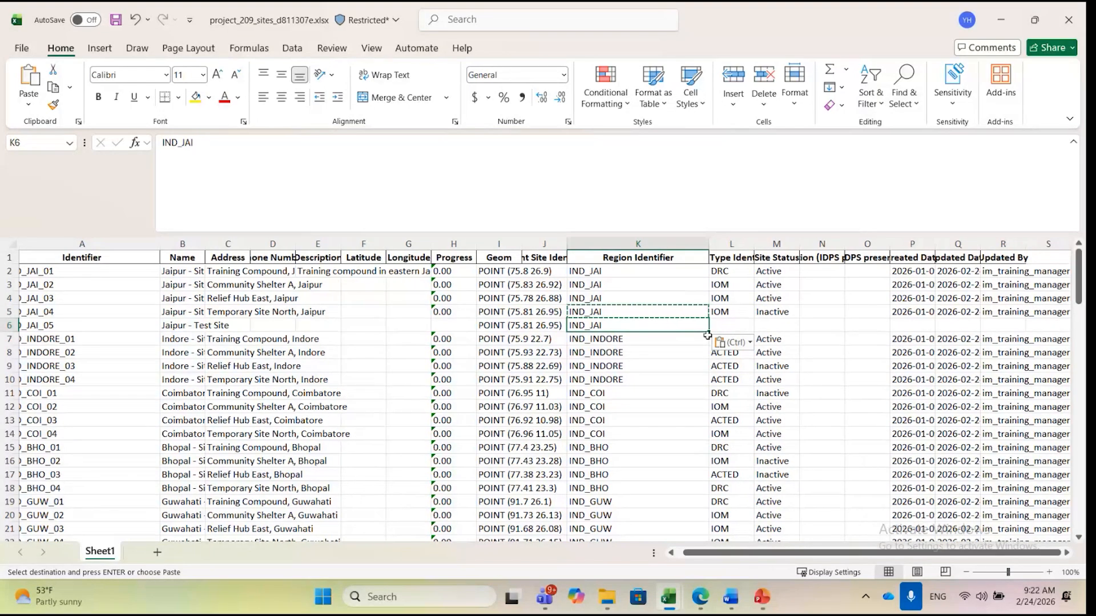
left_click(729, 257)
left_click(730, 271)
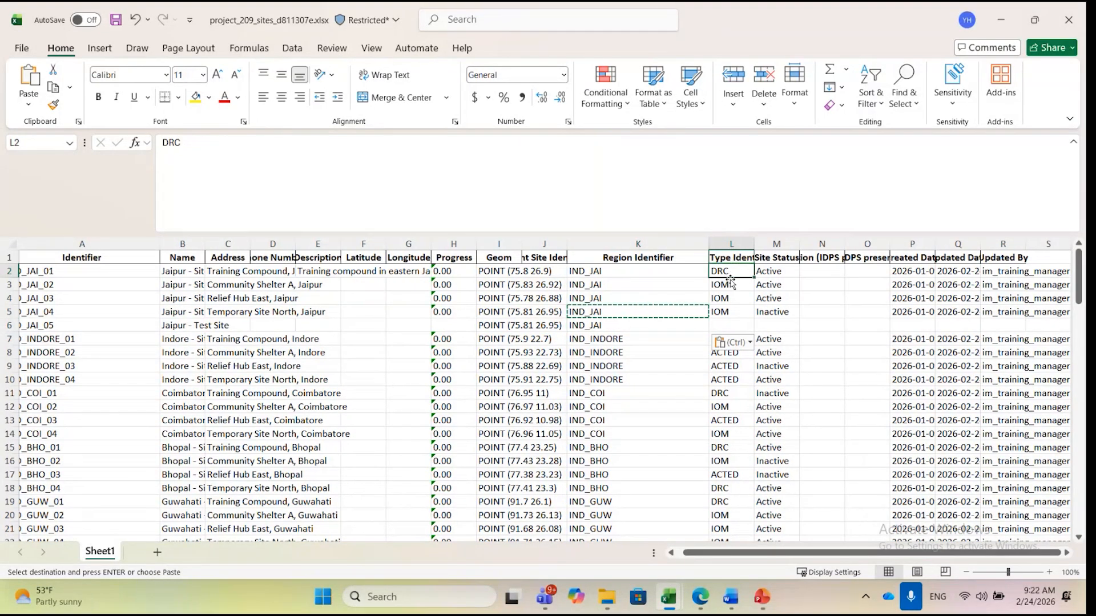
left_click(730, 324)
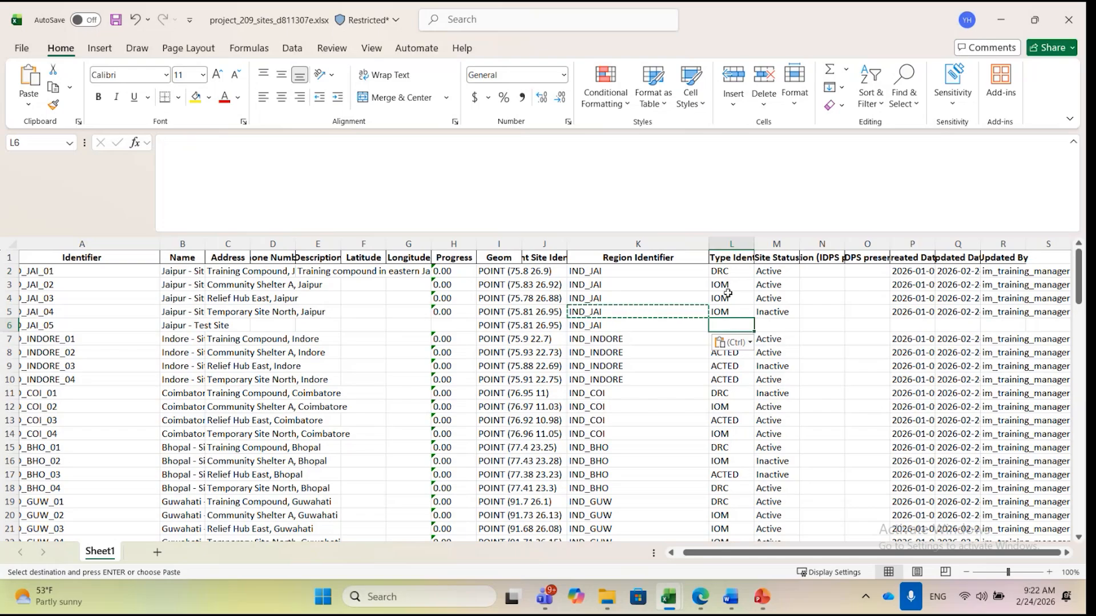
type("ACTED")
key("Return")
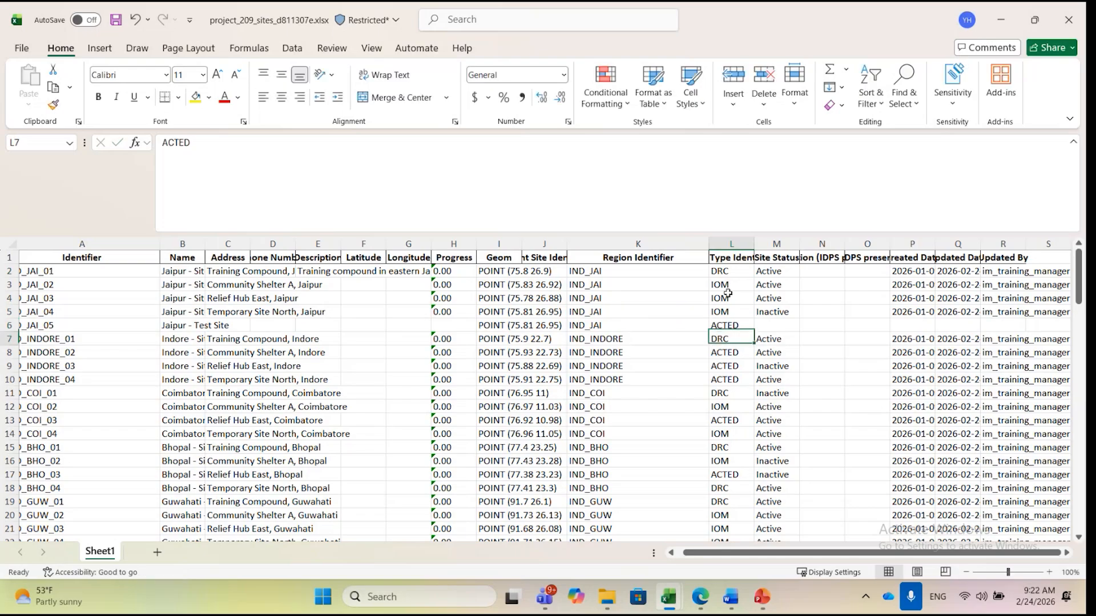
Set the new site's Site Status in row 6 to Inactive
key("Up")
key("Right")
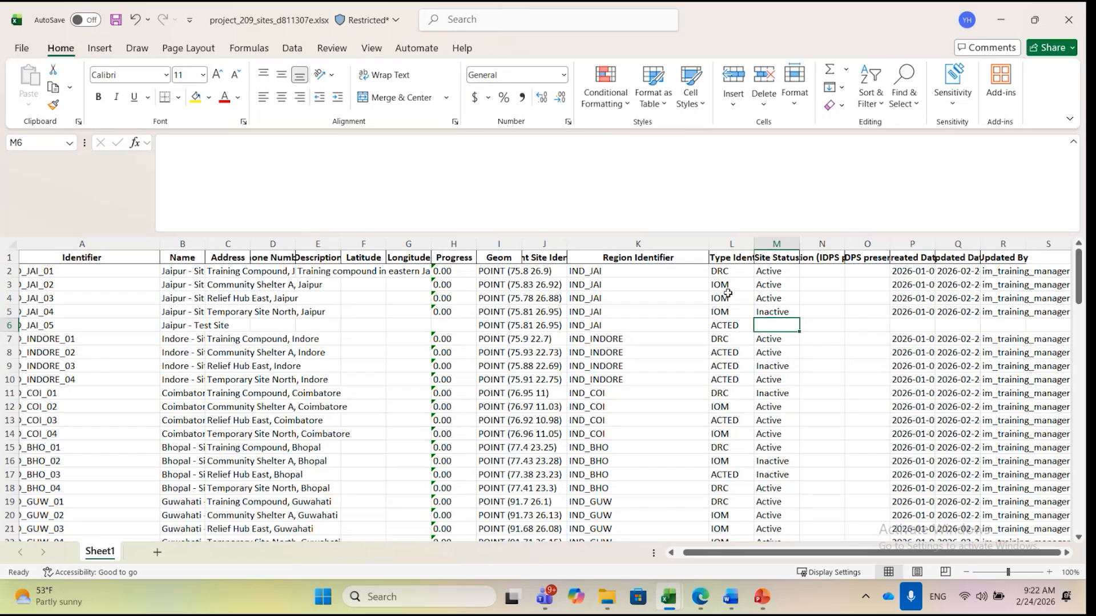
type("Inactive")
key("Return")
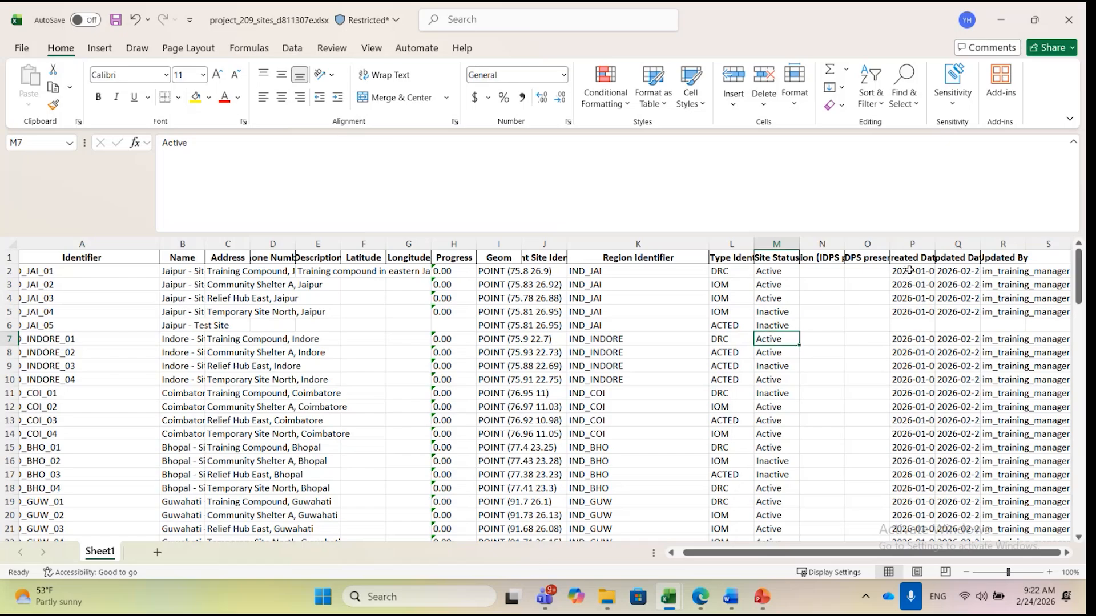
Check the Created Date, Updated Date and Updated By column headers
left_click(911, 257)
key("Right")
key("Right")
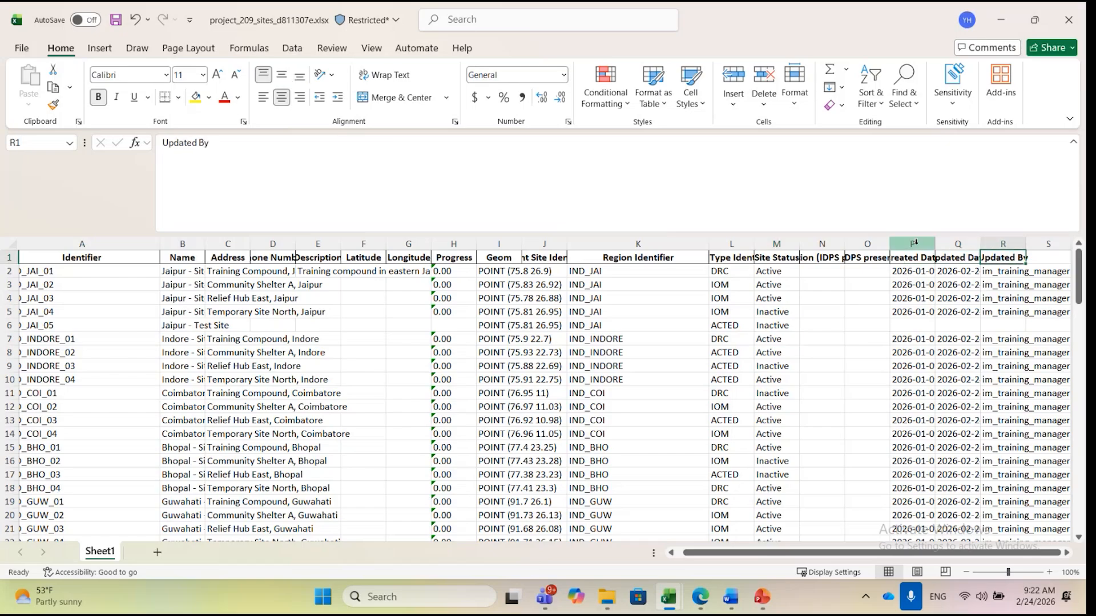
Delete the Created Date, Updated Date and Updated By columns from the sites sheet
left_click(915, 244)
left_click(1000, 246, "shift")
right_click(1001, 246)
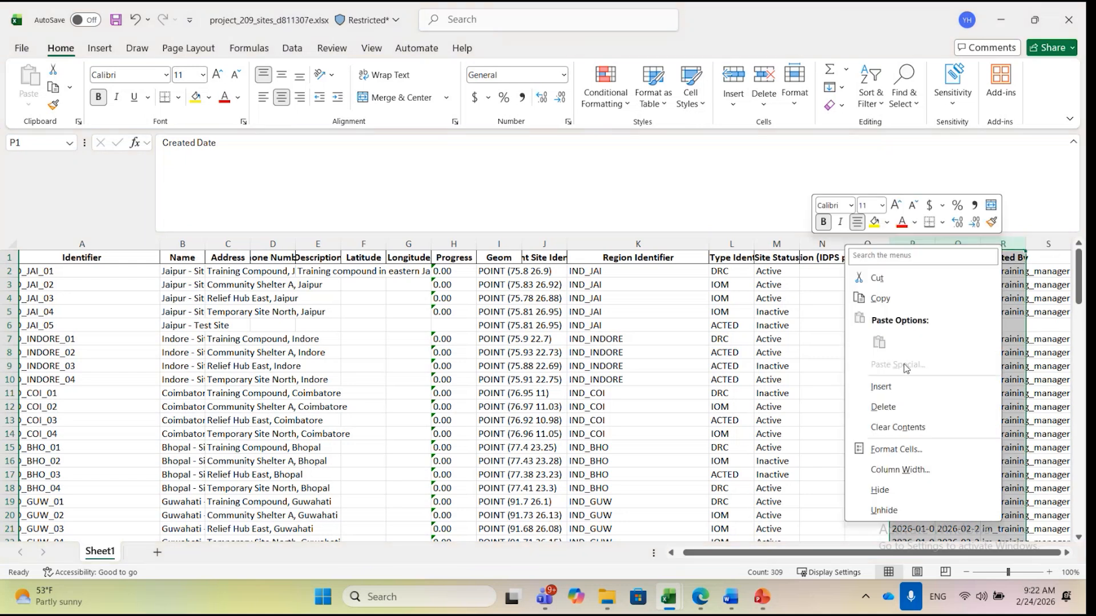
left_click(883, 407)
left_click(866, 298)
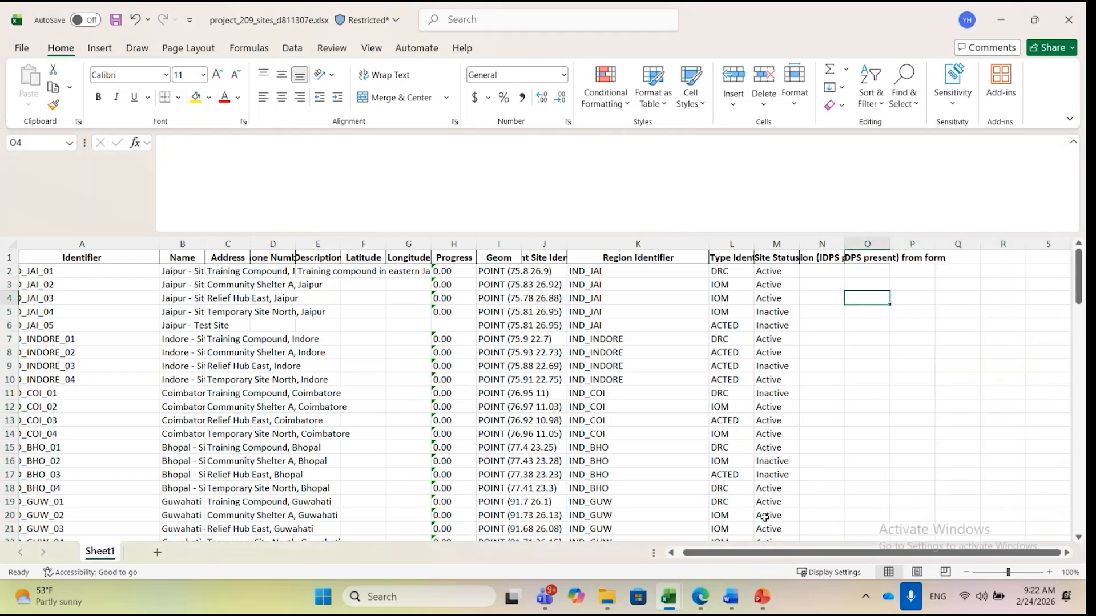
Make the new site's row 6 bold from Identifier through Site Status
left_click_drag(758, 552, 733, 561)
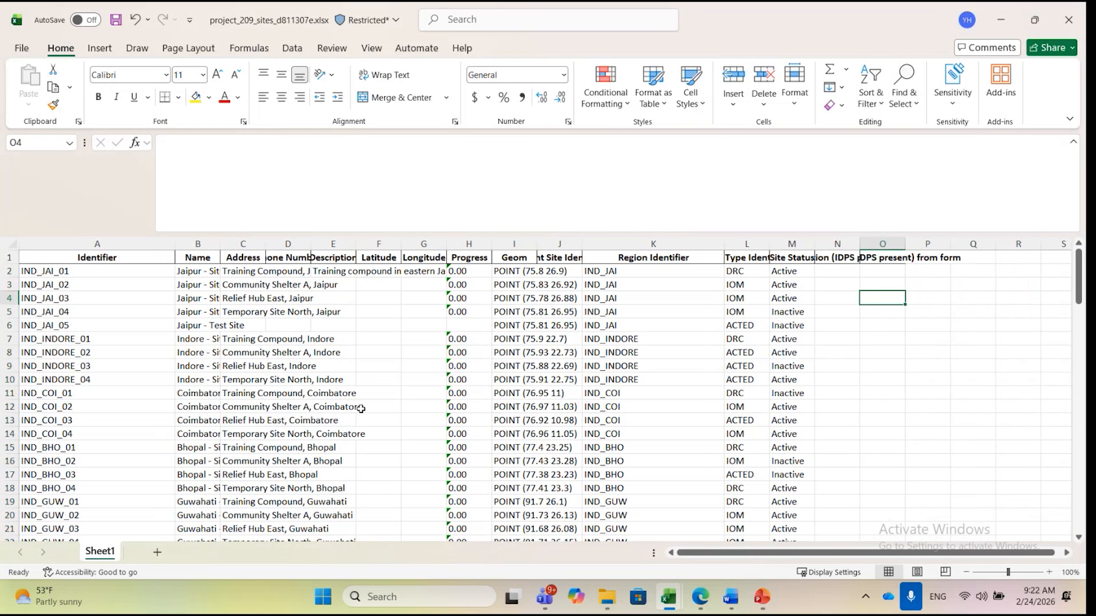
left_click_drag(57, 326, 796, 324)
key("ctrl+b")
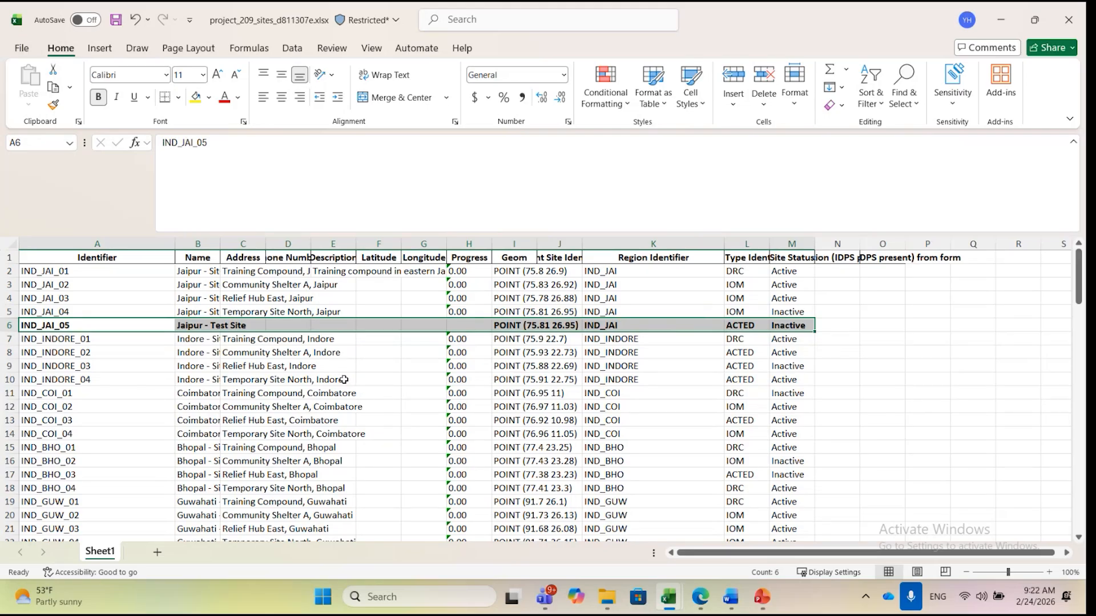
Change the name of site IND_JAI_04 in row 5 to New Name
left_click(85, 312)
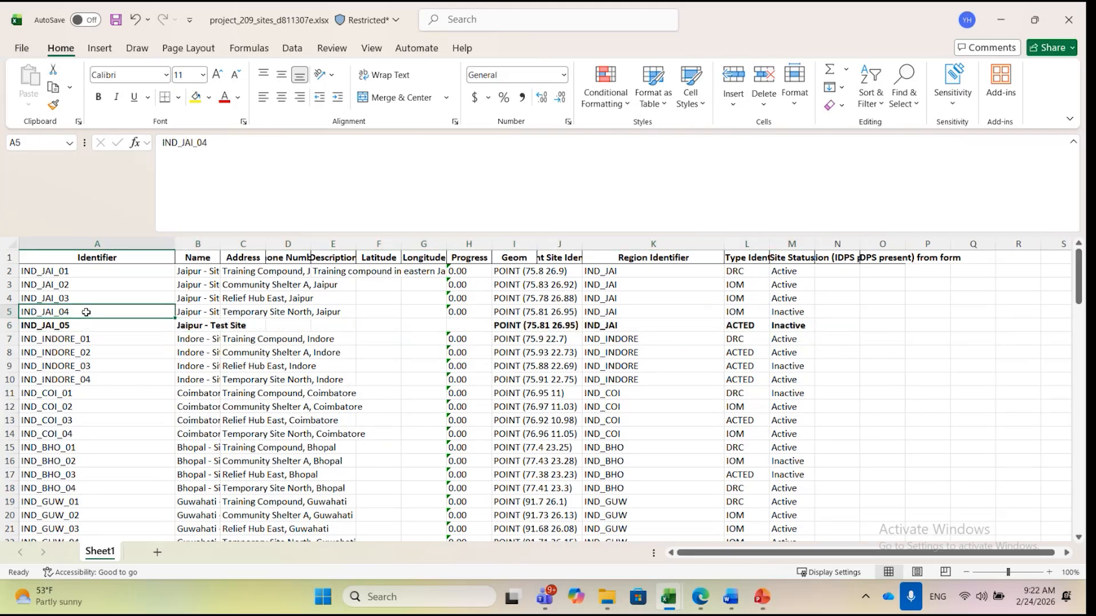
left_click(201, 303)
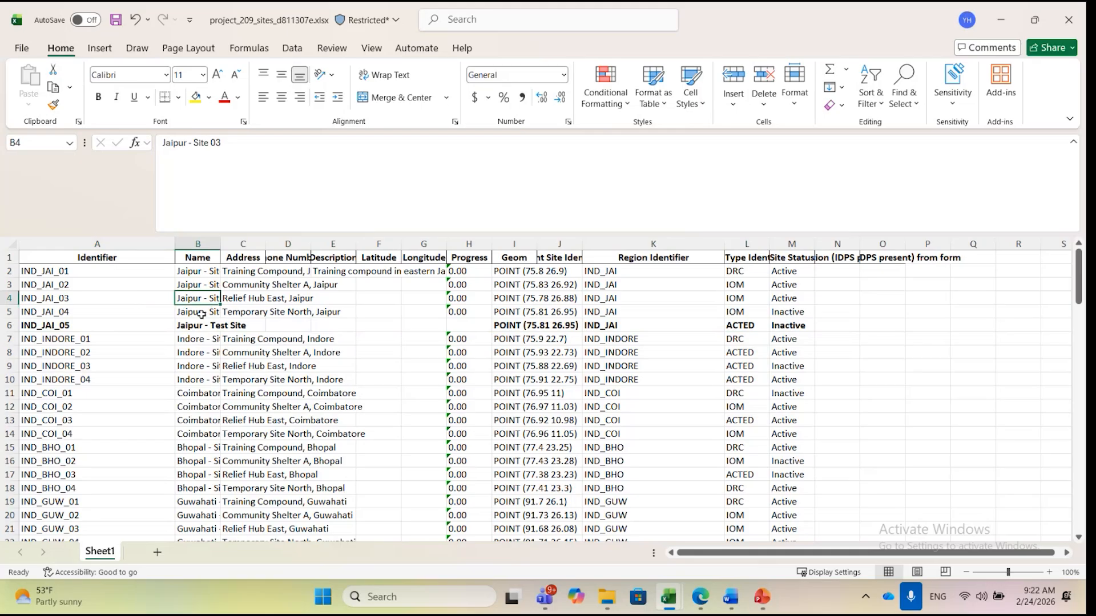
left_click(202, 314)
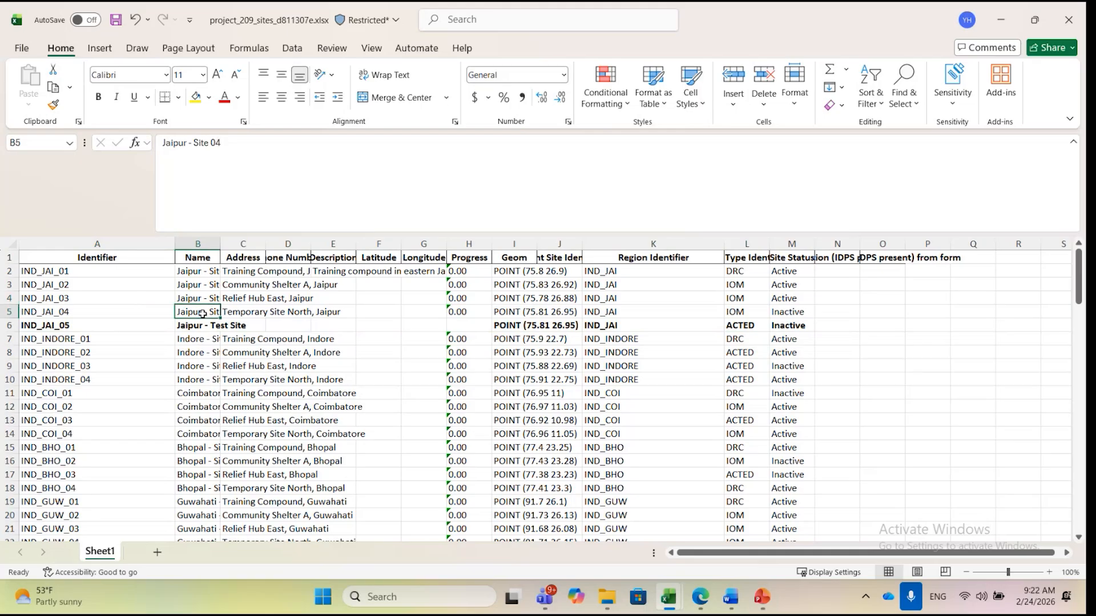
left_click(257, 147)
left_click_drag(220, 143, 192, 143)
key("shift+Home")
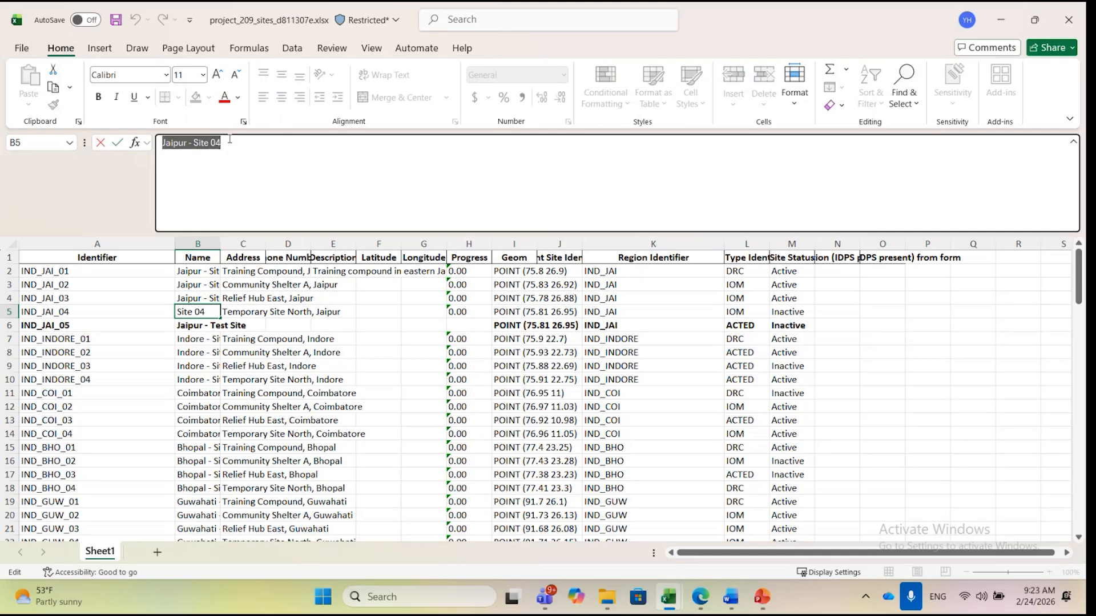
type("New Name")
key("Return")
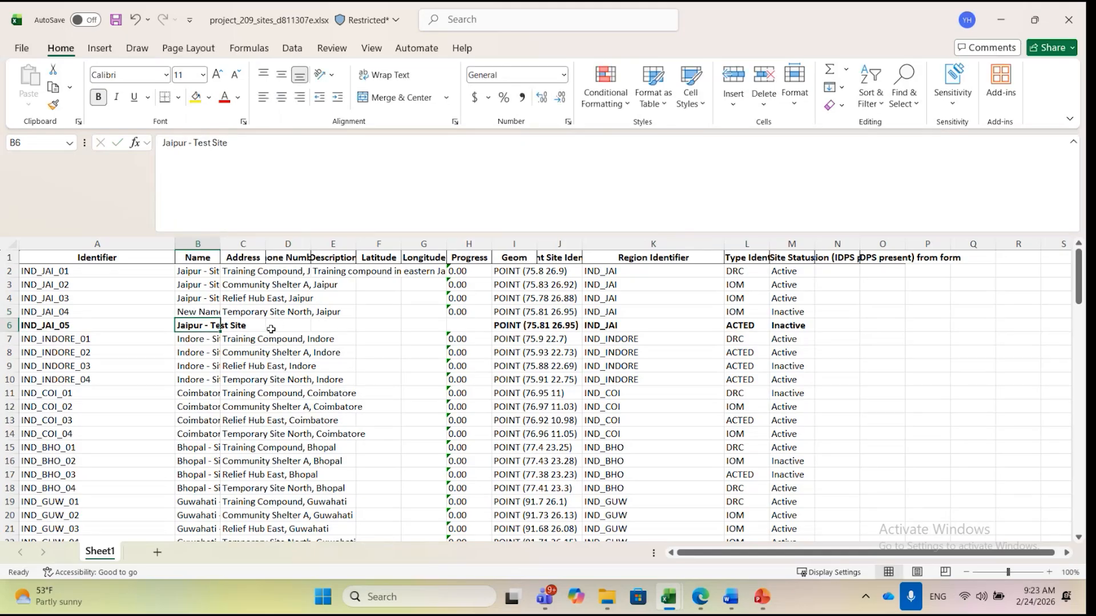
Go through the remaining fields of site IND_JAI_04 in row 5, from Address to the population column
left_click(250, 311)
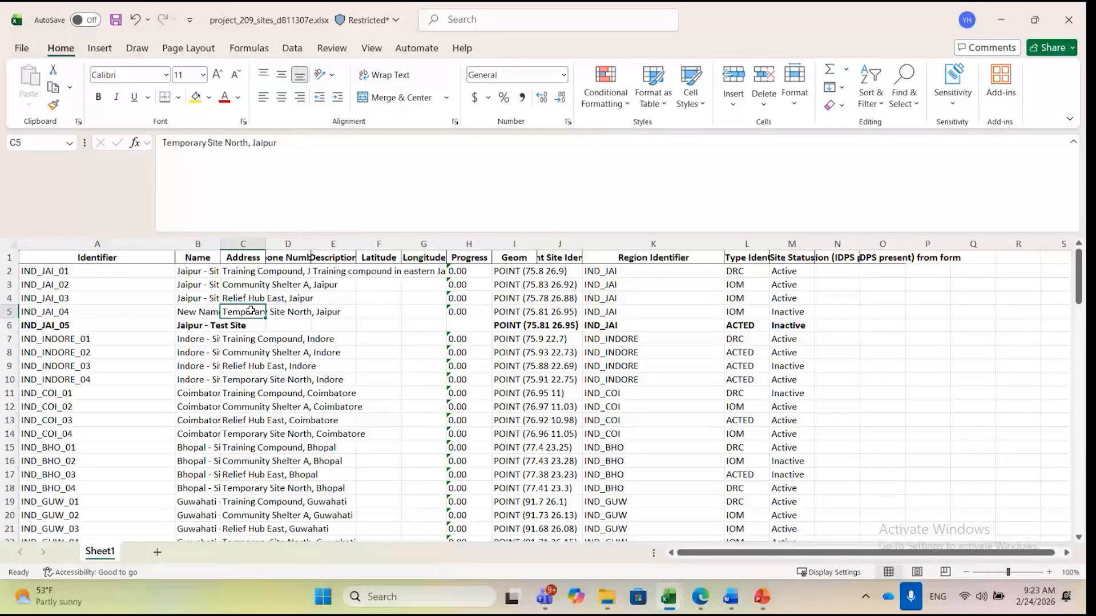
key("Right")
key("Right")
key("Right")
key("Right")
key("Right")
key("Right")
key("Right")
key("Right")
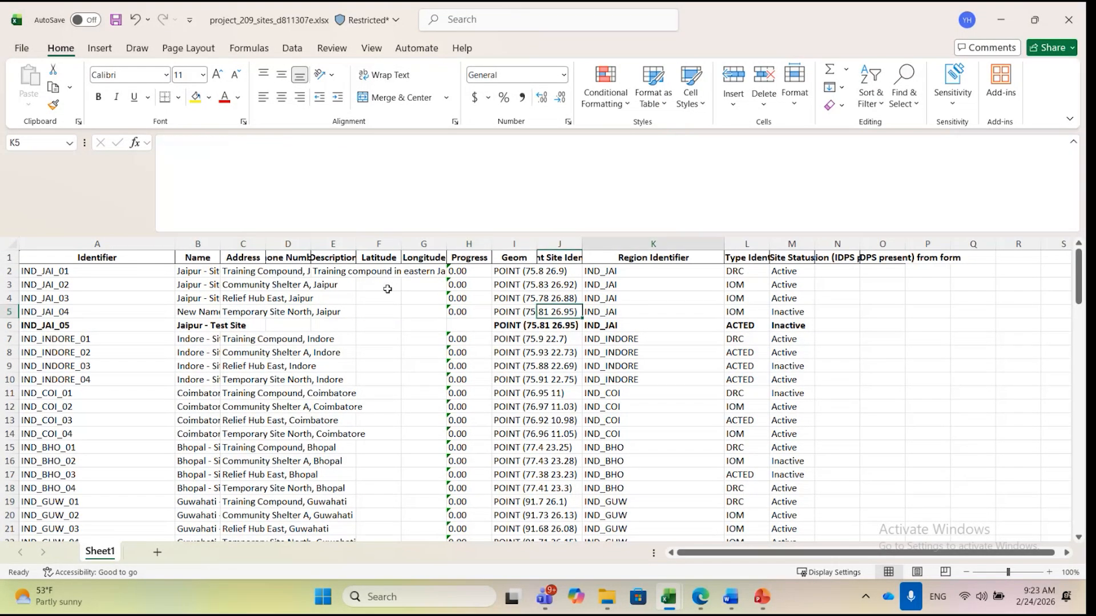
key("Right")
key("Right")
key("Right")
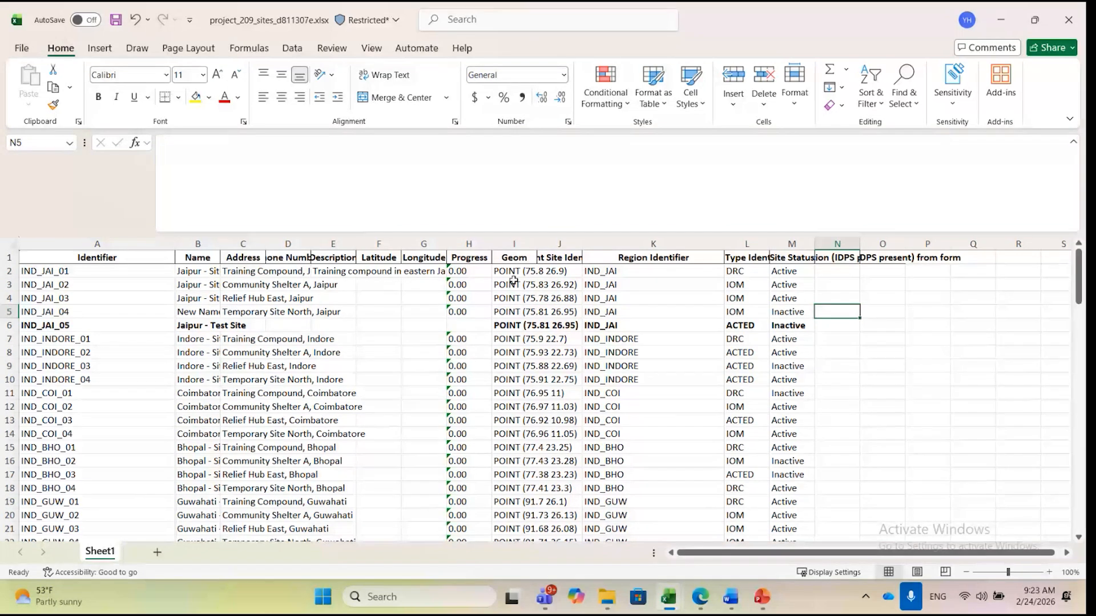
Enter a Population (IDPS present) of 50 for IND_JAI_04 and 100 for IND_JAI_05, and save the workbook
left_click(847, 257)
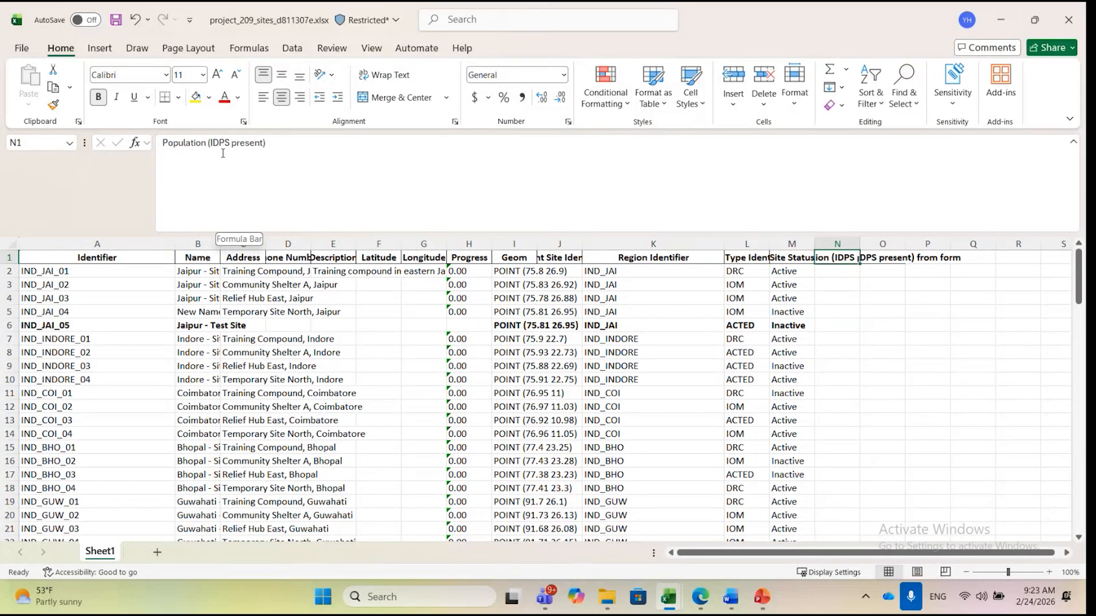
left_click(837, 325)
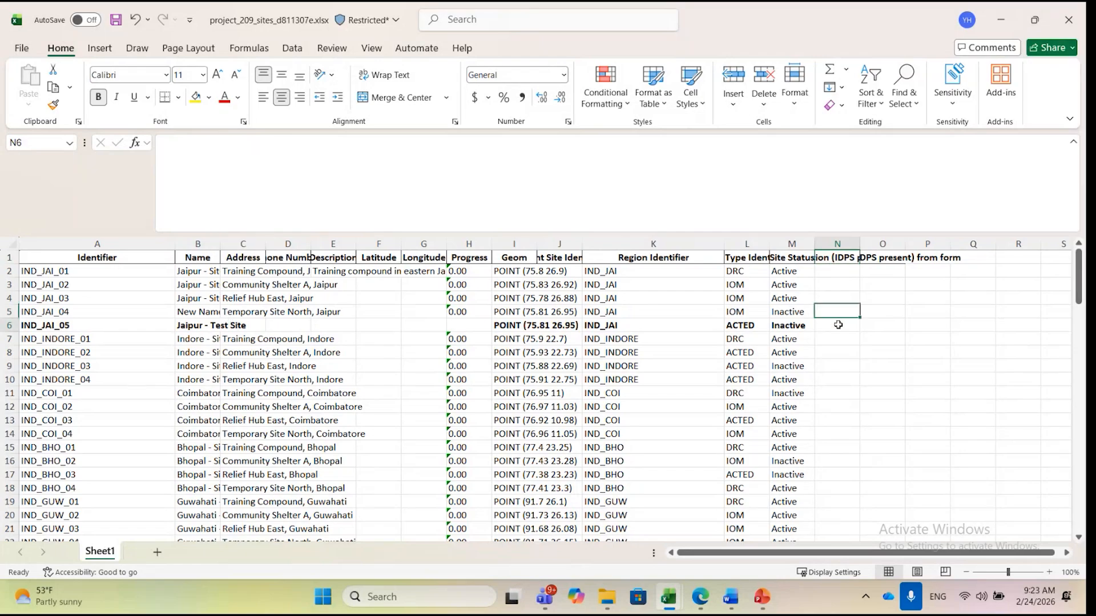
left_click(833, 311)
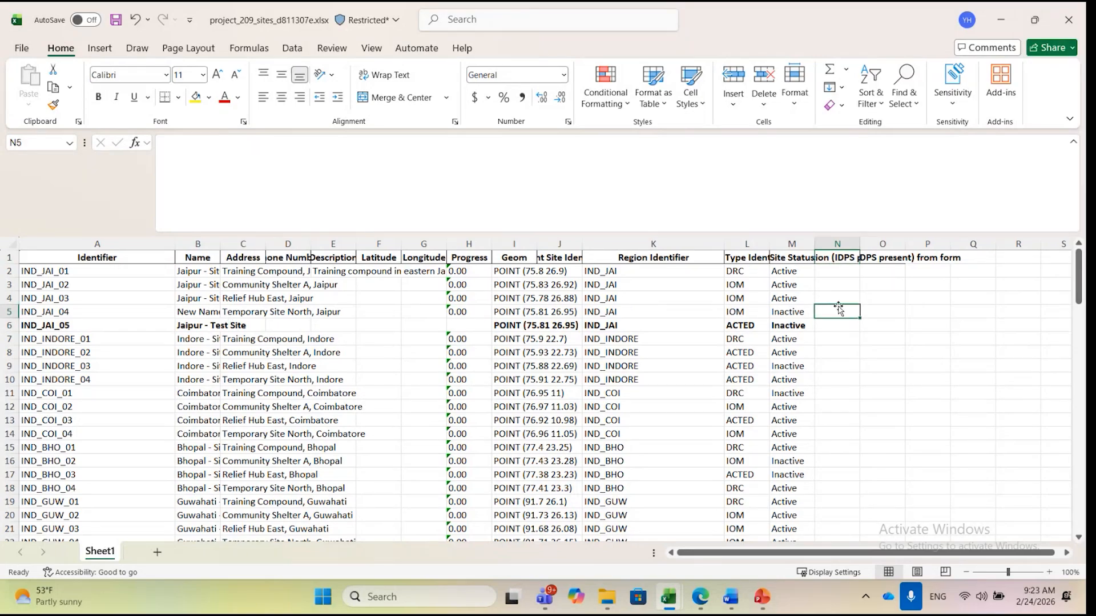
type("50")
key("Return")
type("10")
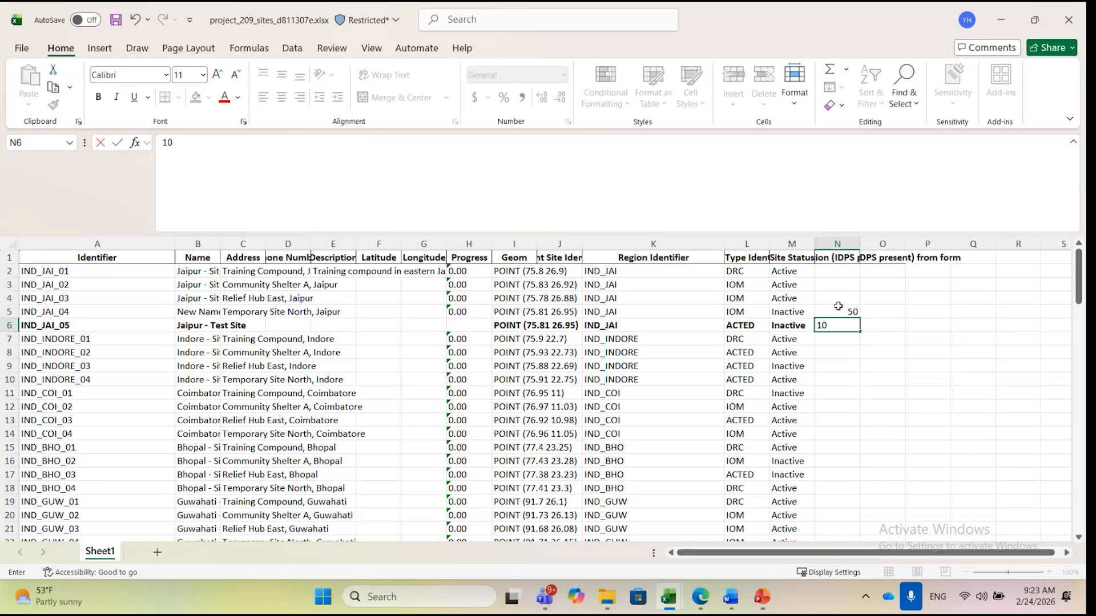
type("0")
left_click(822, 365)
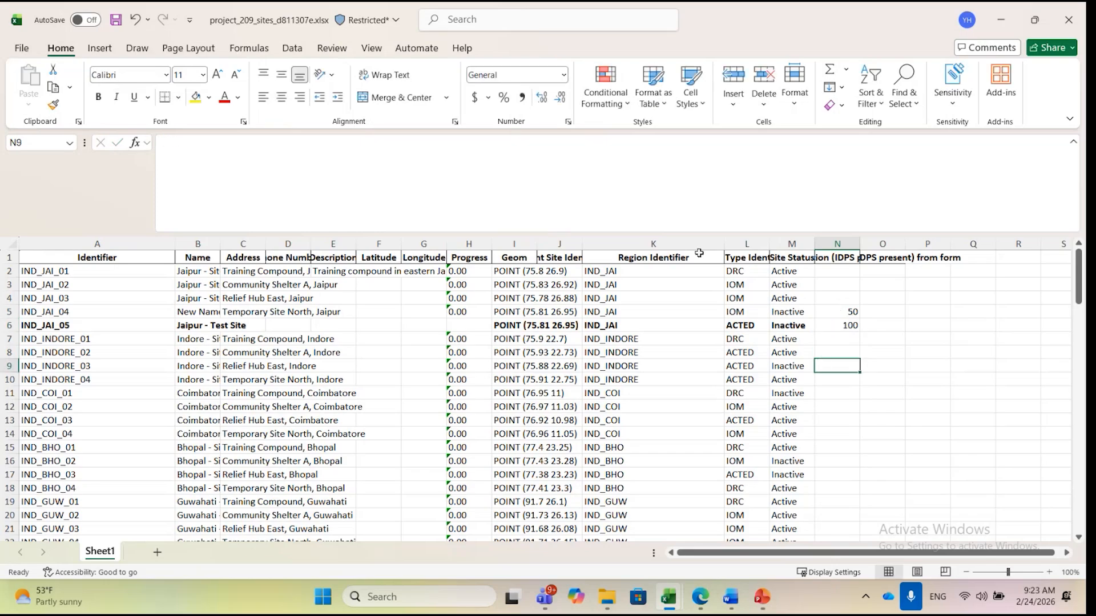
key("ctrl+s")
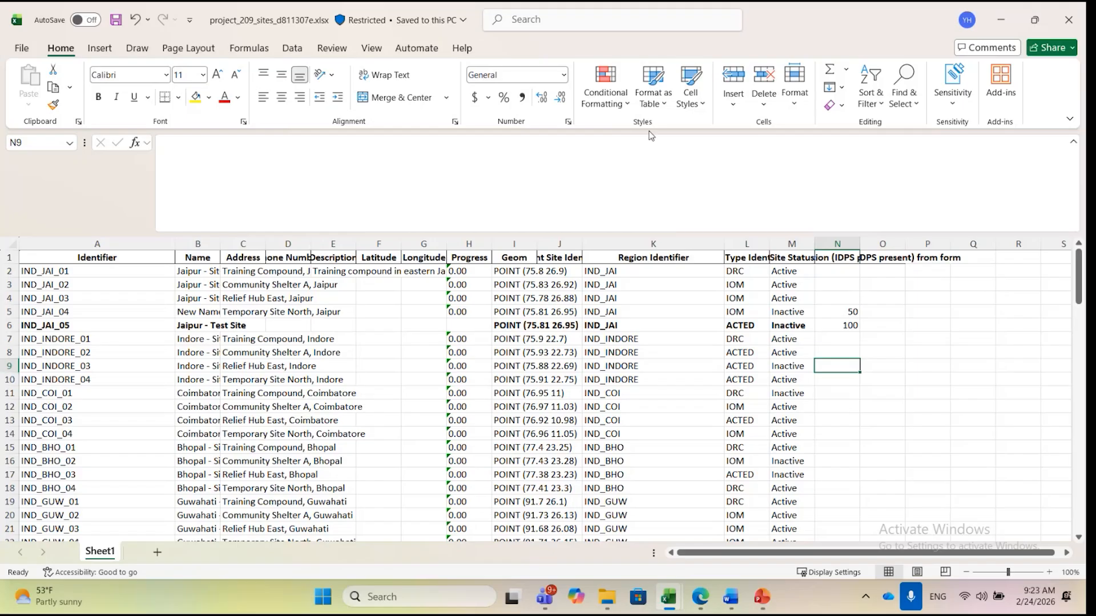
Switch to Zite Manager in the browser, on the upload page for bulk sites
key("alt+Tab")
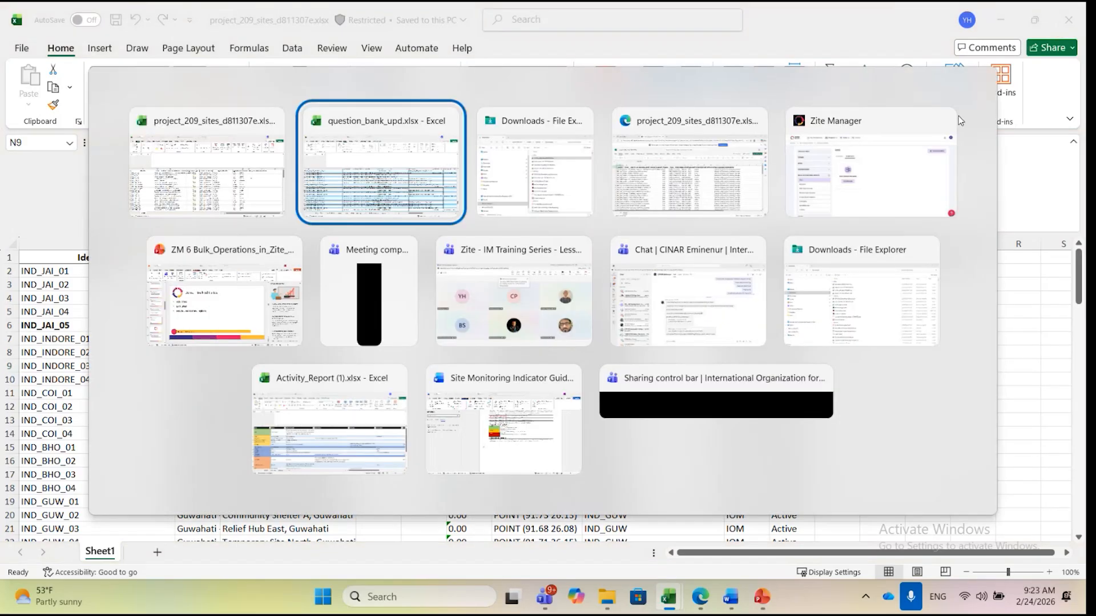
key("Tab")
key("Tab")
left_click(645, 199)
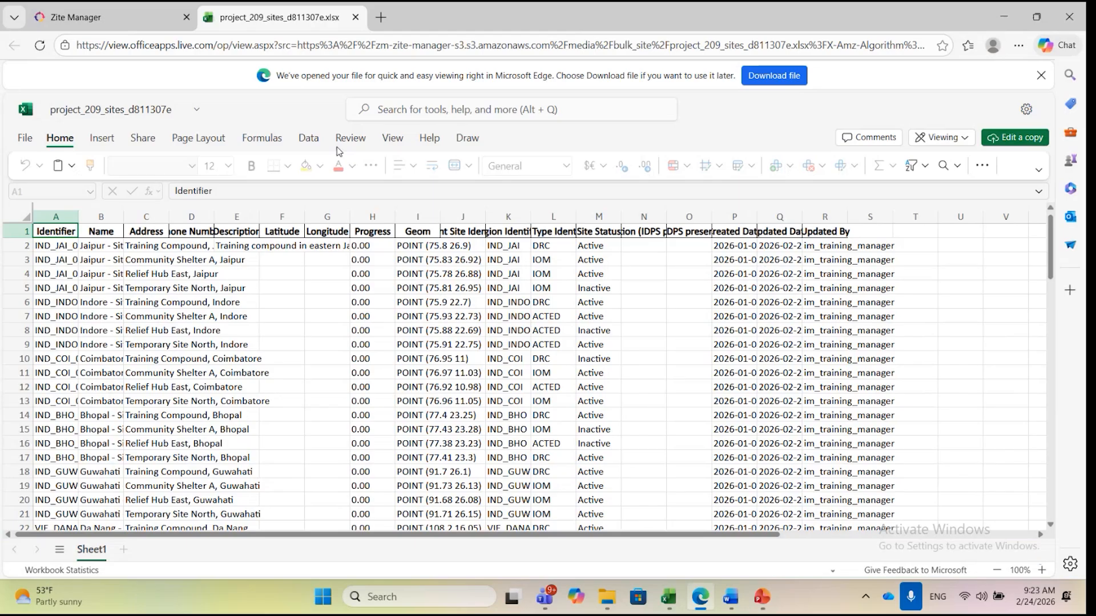
left_click(108, 17)
left_click(339, 196)
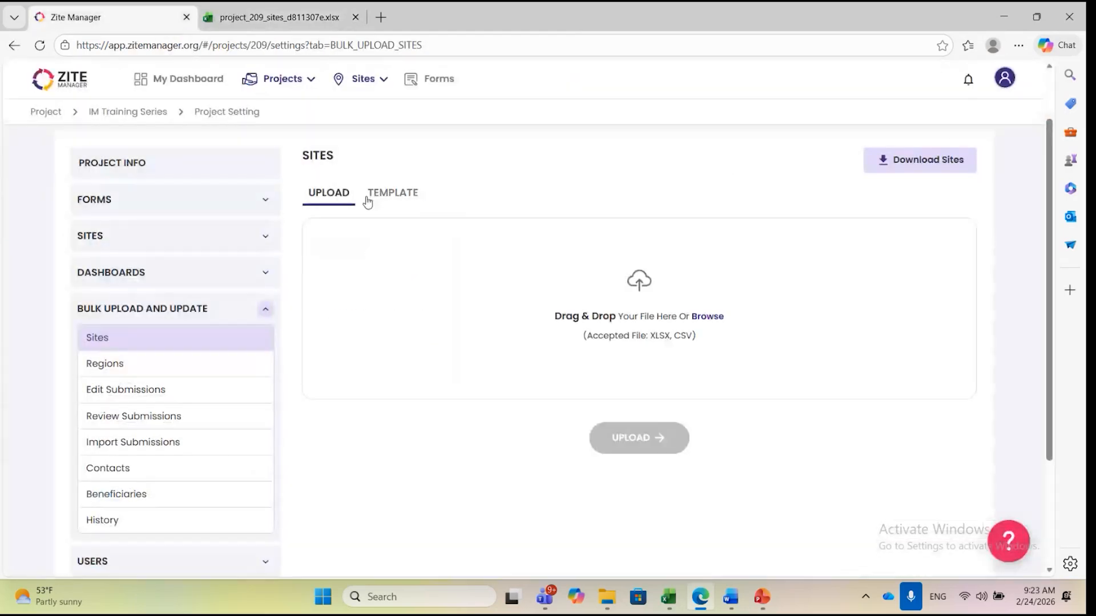
Upload project_209_sites_d811307e.xlsx from Downloads as the bulk site file and dismiss the upload result
left_click(722, 318)
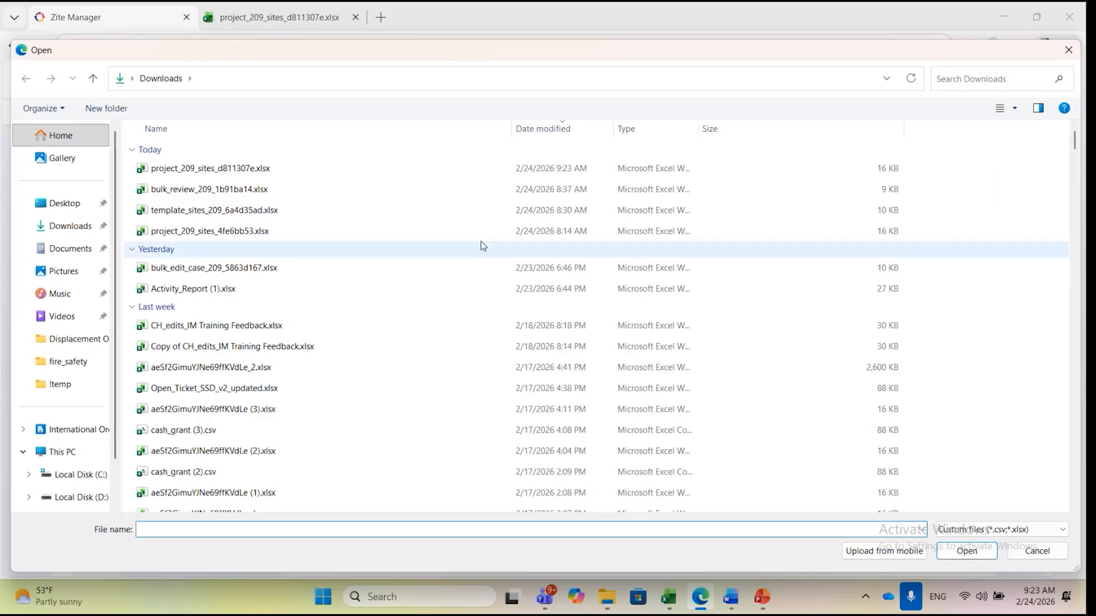
double_click(212, 168)
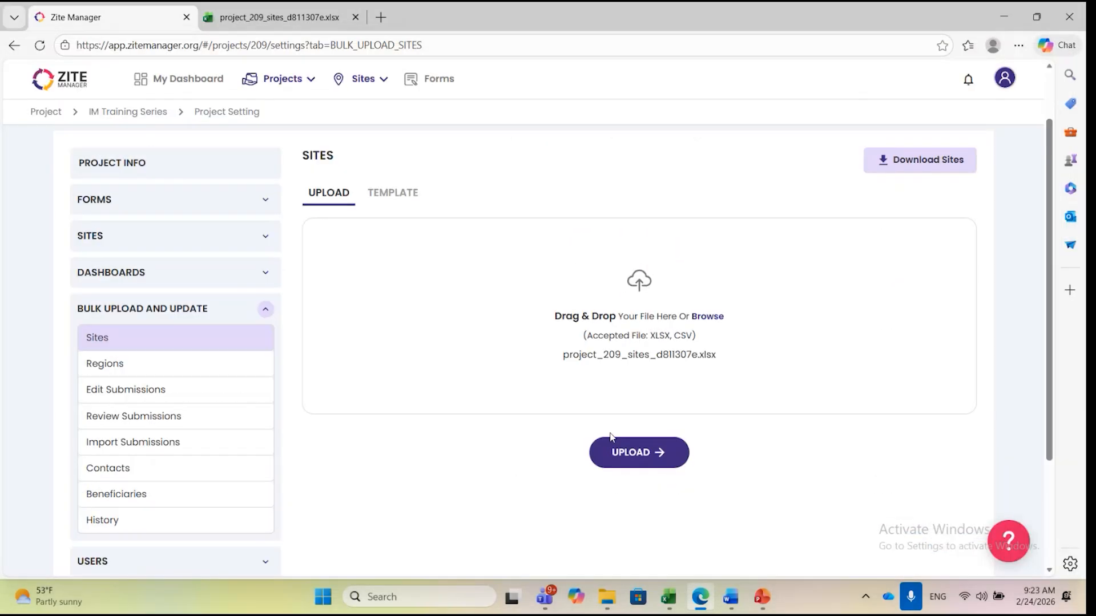
left_click(632, 452)
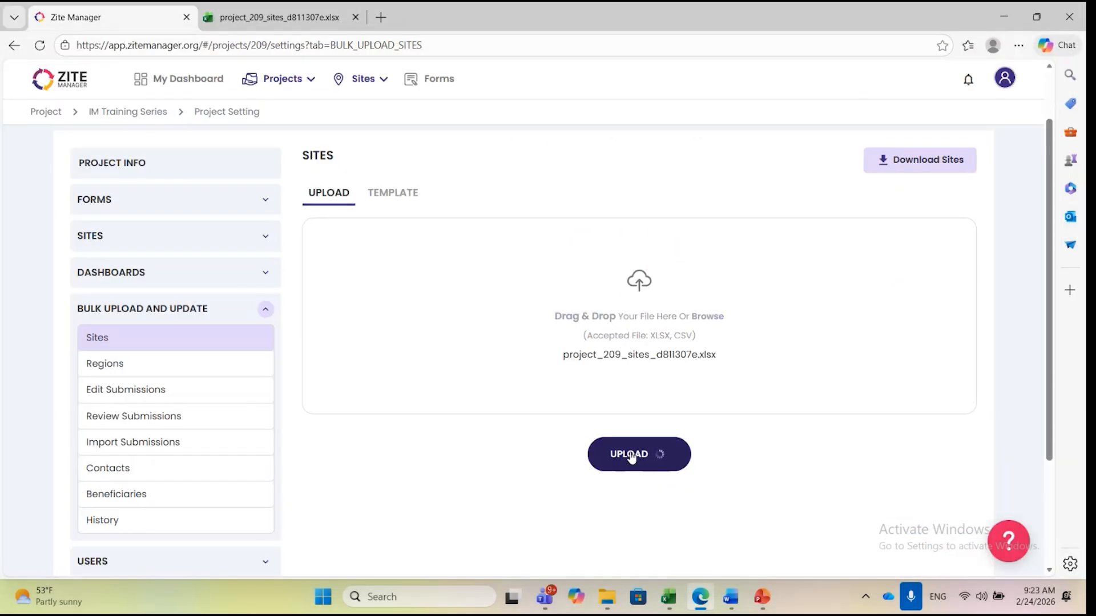
scroll(608, 338, "down", 1)
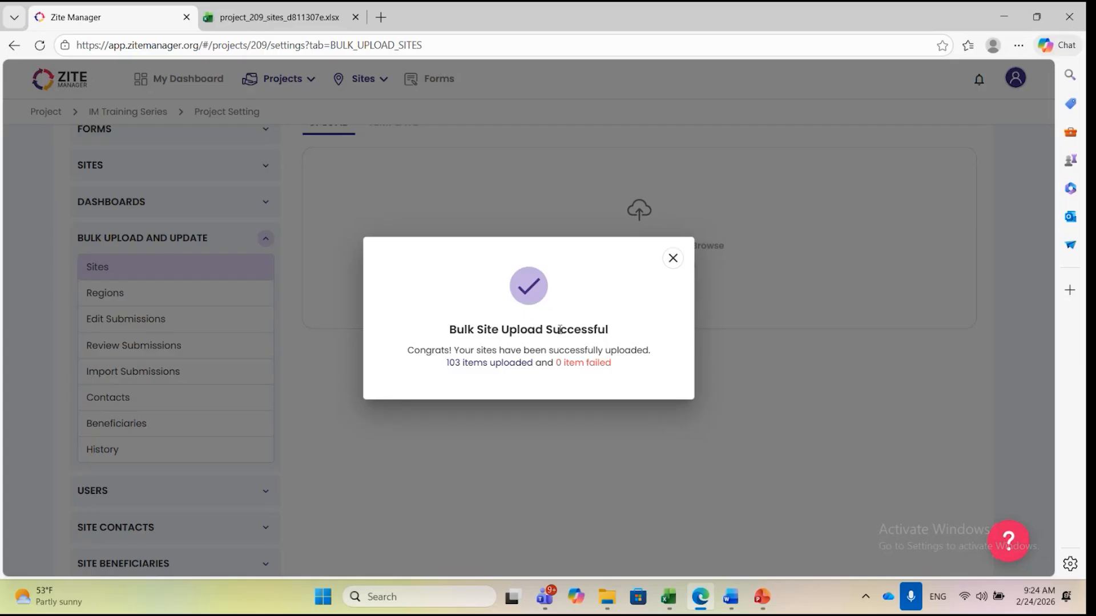
left_click(673, 261)
Open the bulk upload history and check the entries for the sites file
left_click(124, 454)
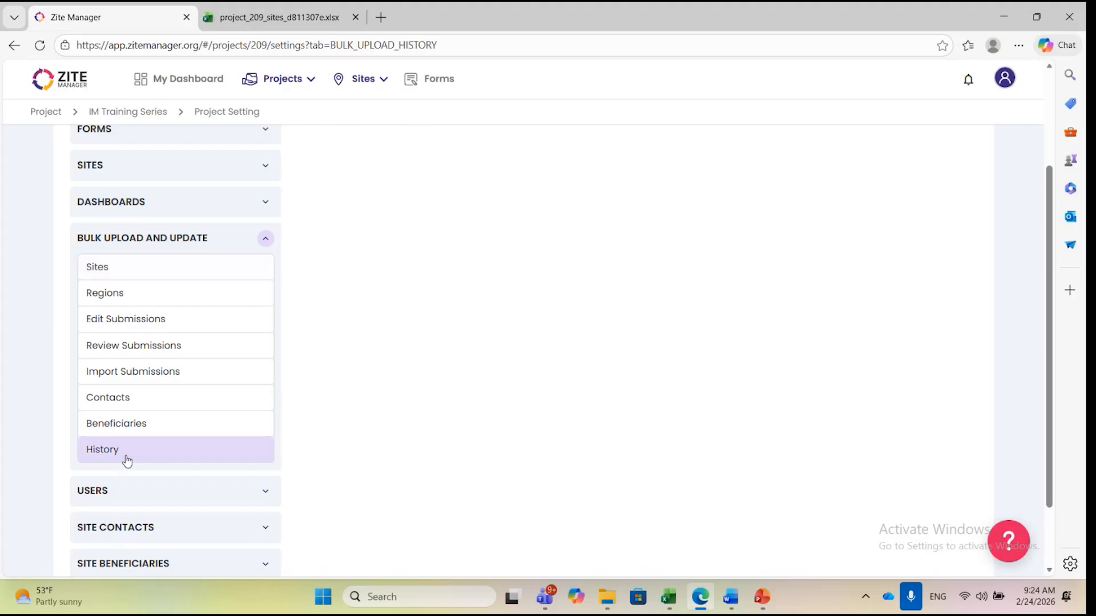
scroll(454, 290, "up", 1)
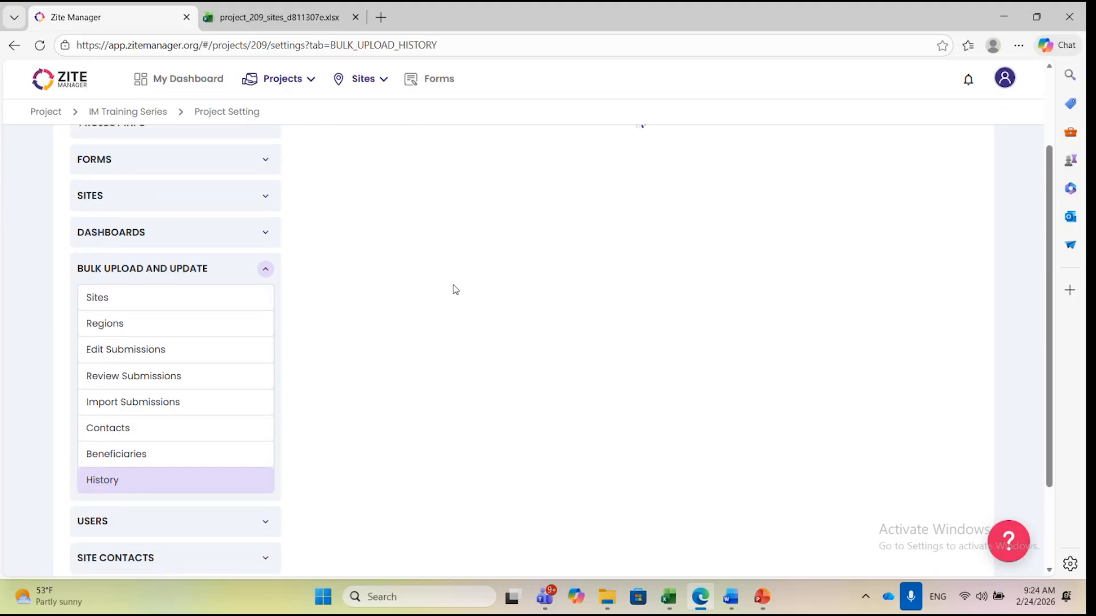
scroll(455, 290, "up", 2)
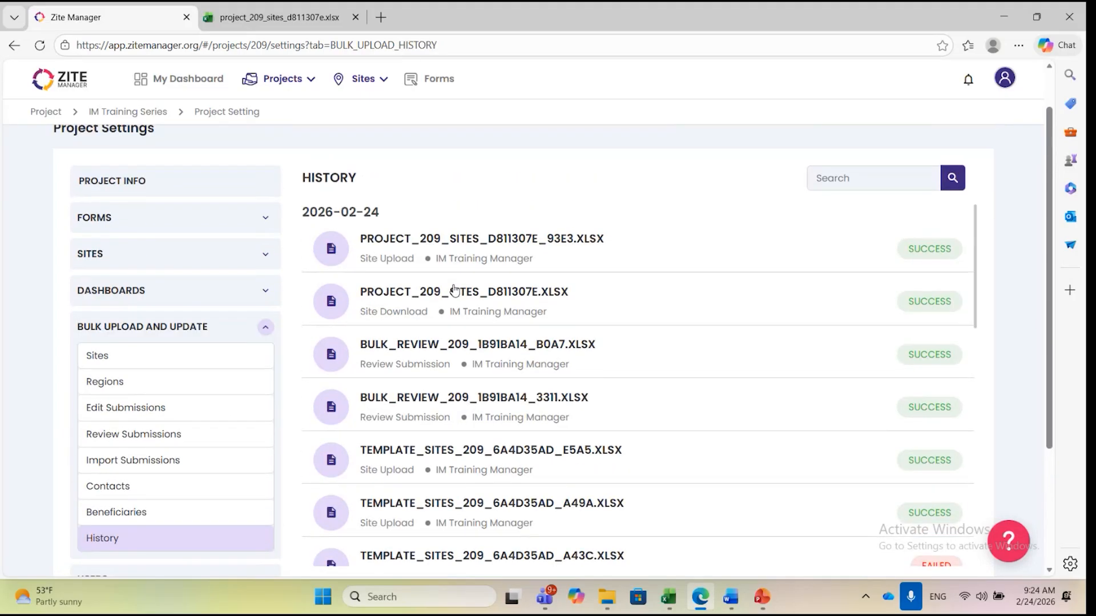
scroll(455, 290, "down", 1)
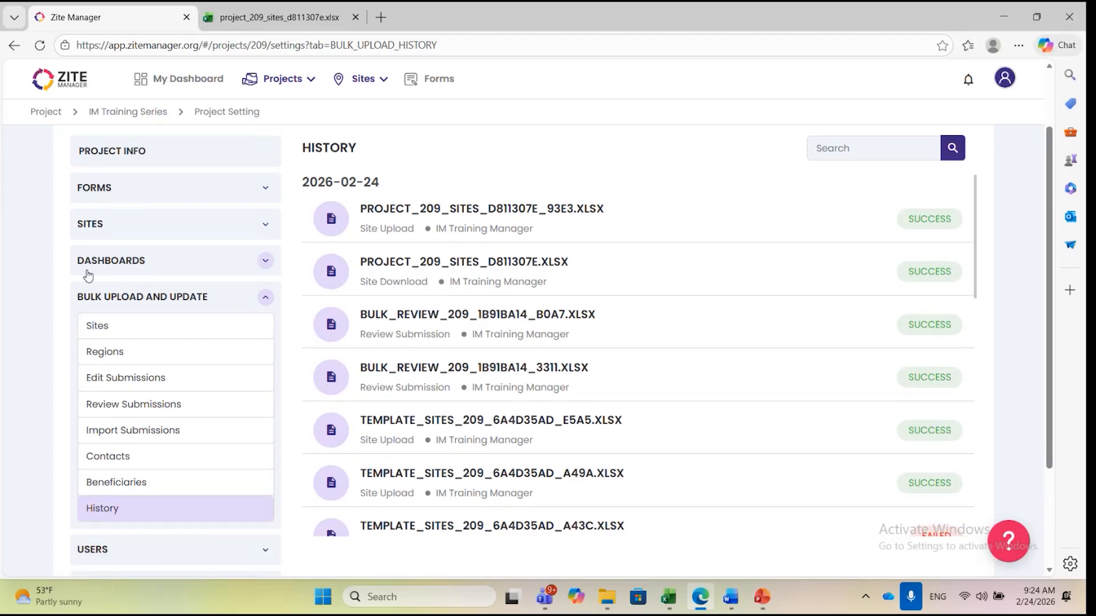
scroll(88, 276, "up", 2)
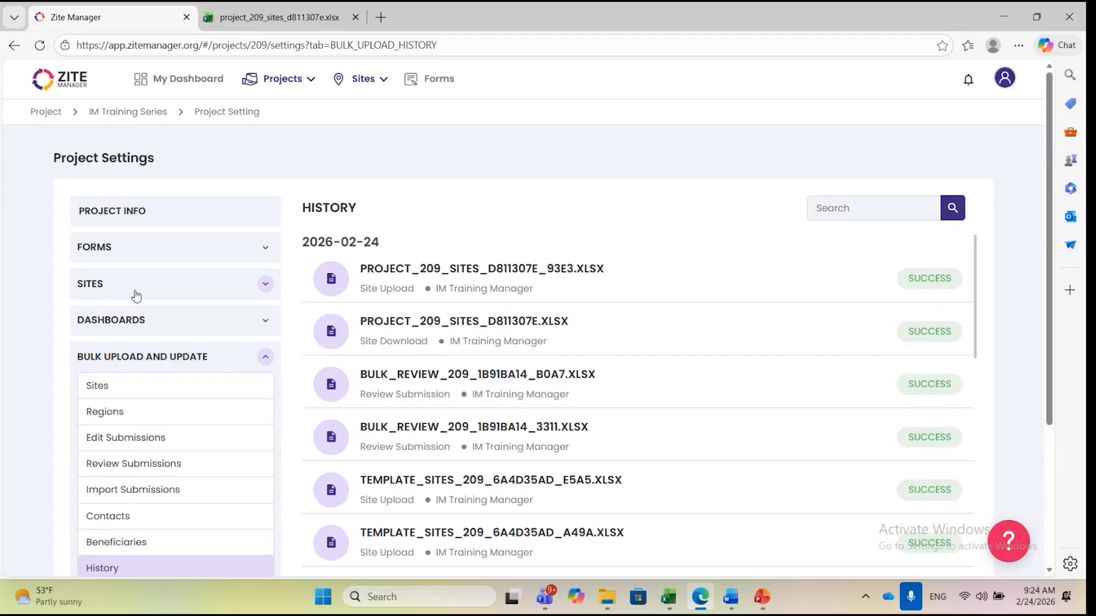
Open the IM Training Series project page and look through its sites list
left_click(311, 82)
left_click(330, 141)
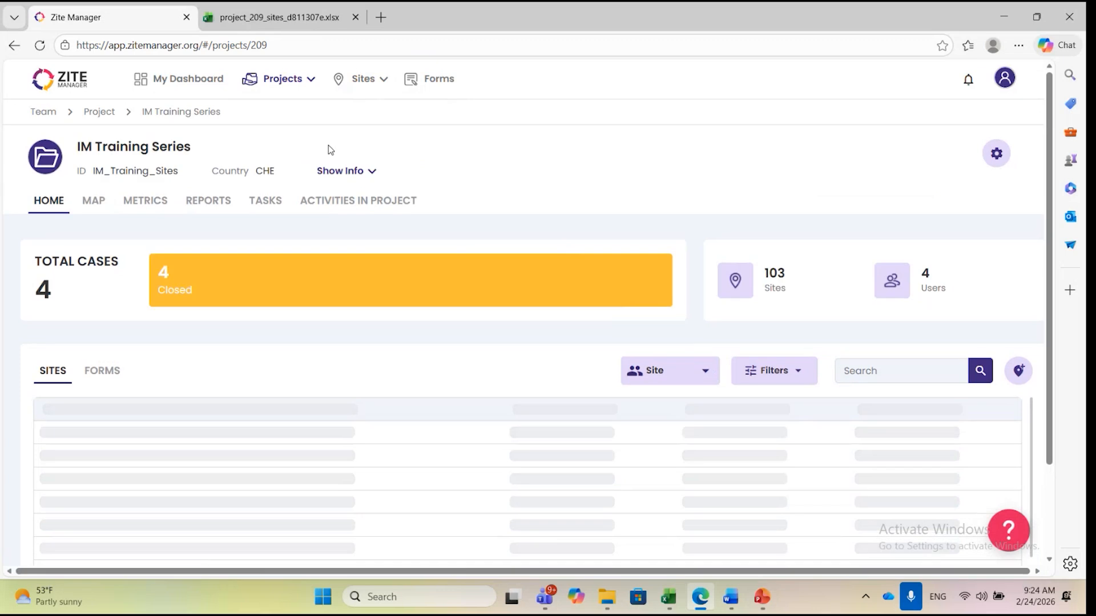
scroll(271, 348, "down", 4)
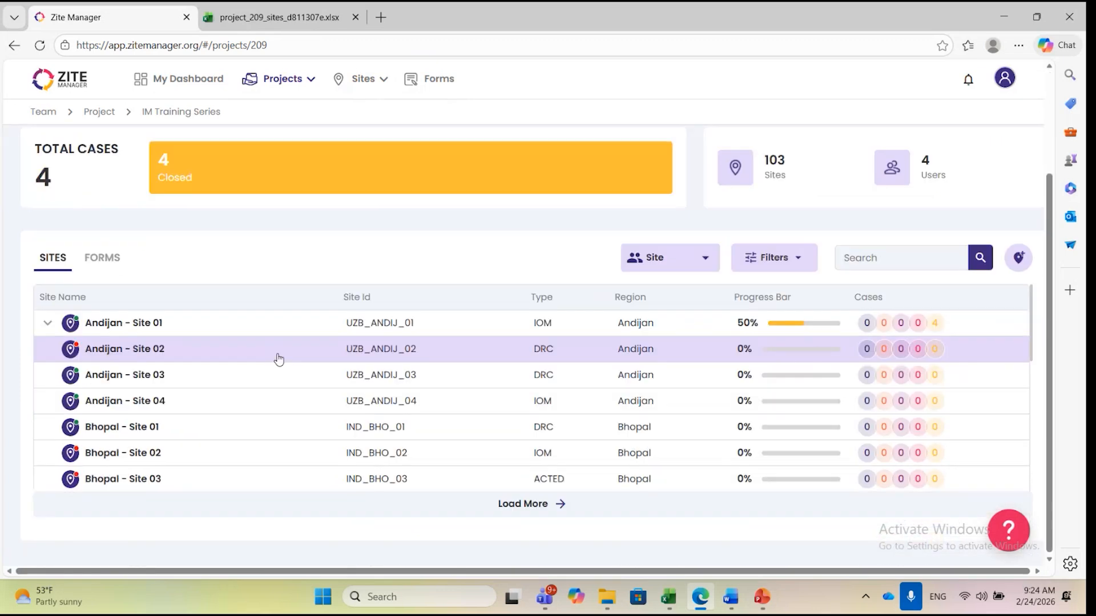
scroll(279, 362, "down", 6)
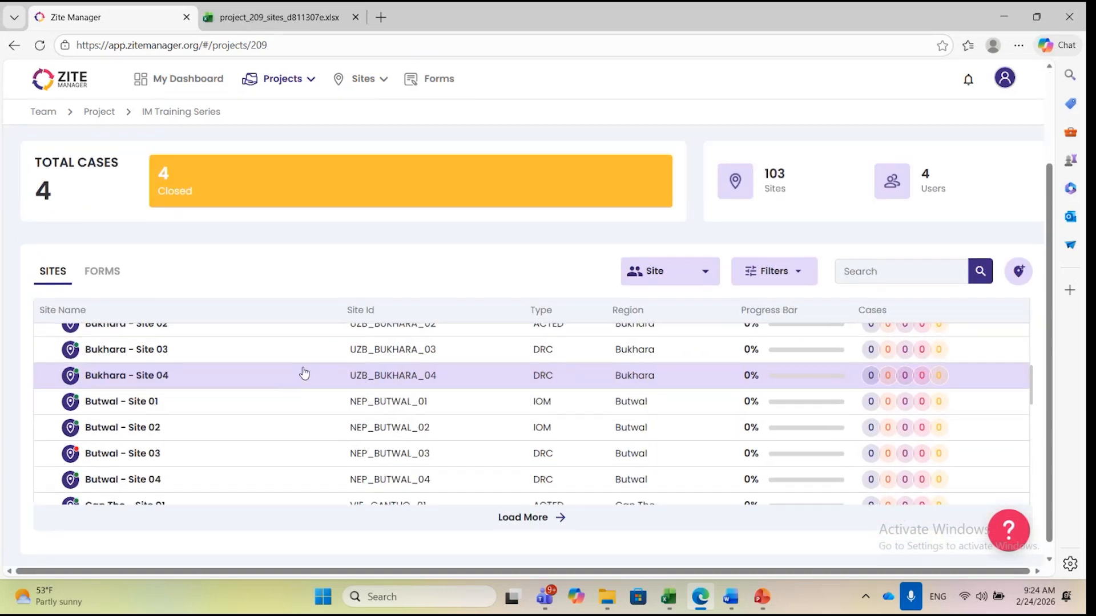
scroll(305, 372, "up", 6)
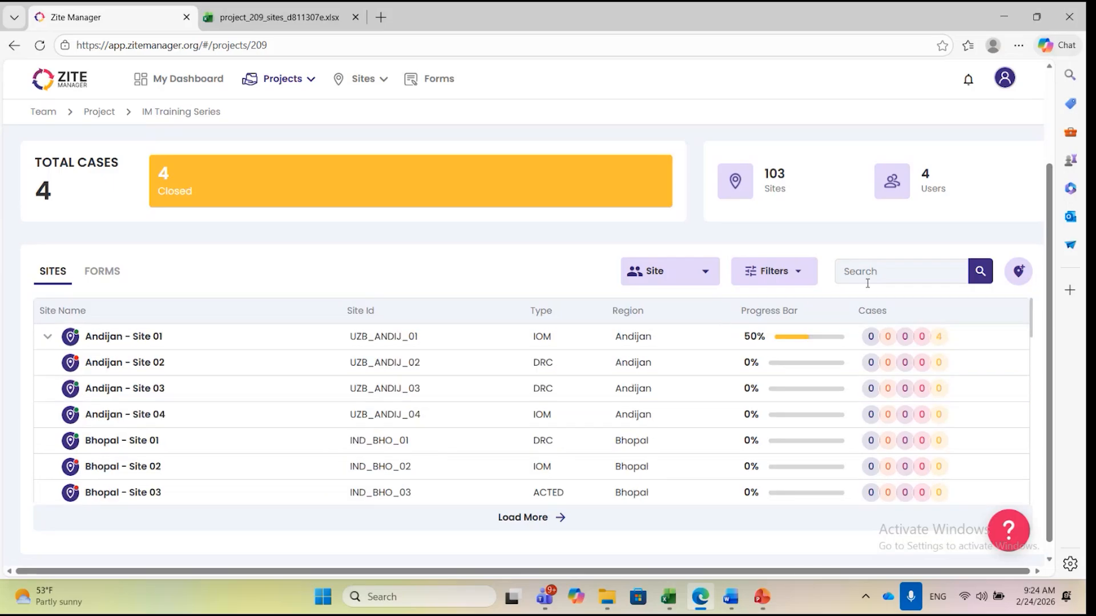
Search the project's sites for IND_JAI, open Jaipur - Test Site and check its population in the expanded site info
left_click(881, 271)
type("i")
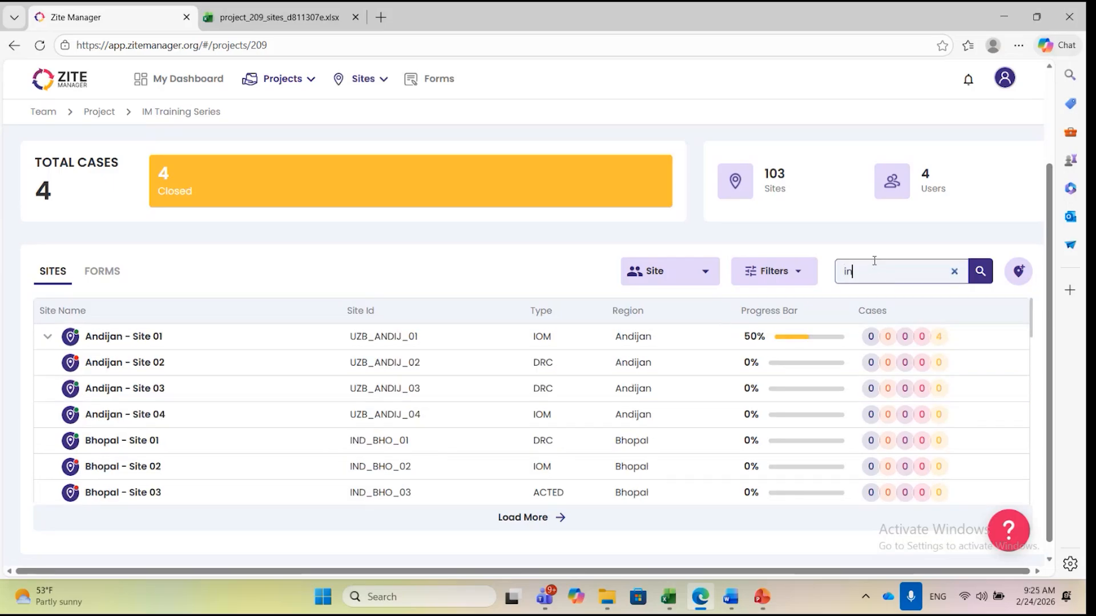
type("ND_JAI")
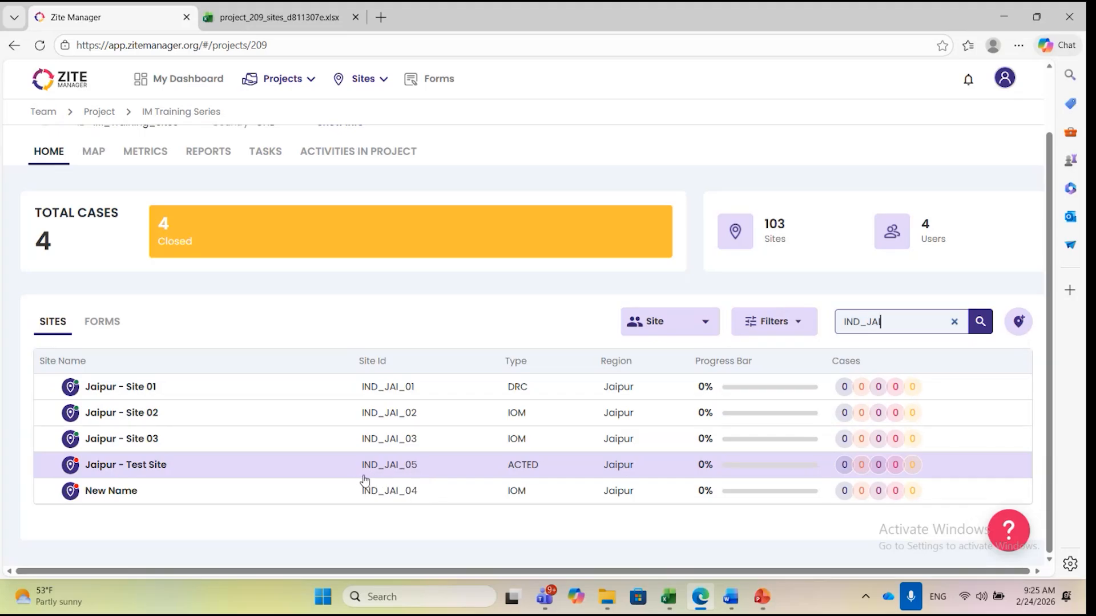
left_click(160, 466)
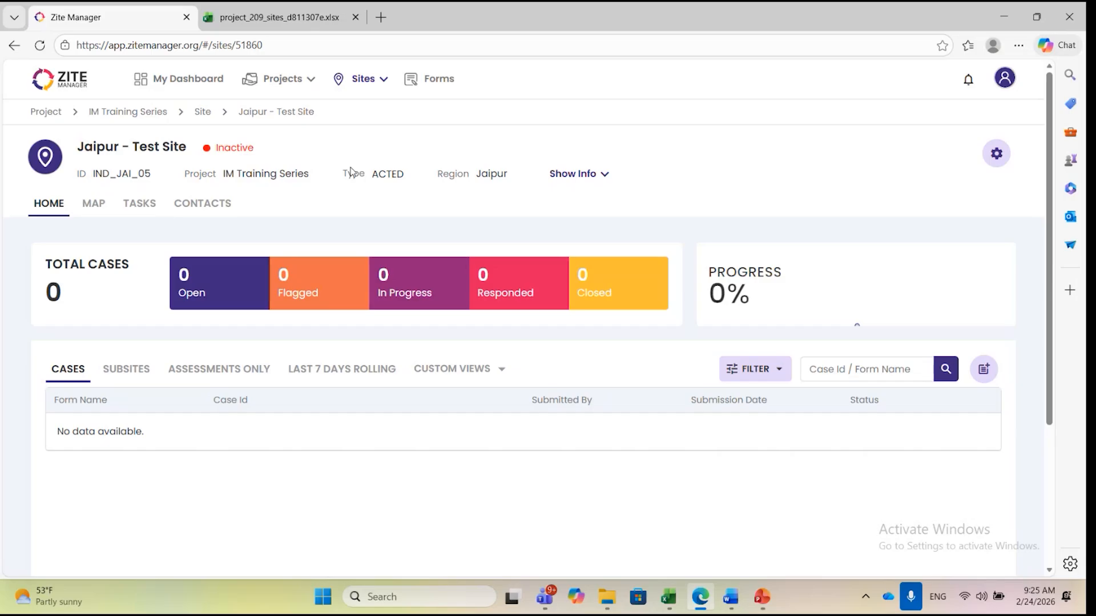
left_click(582, 174)
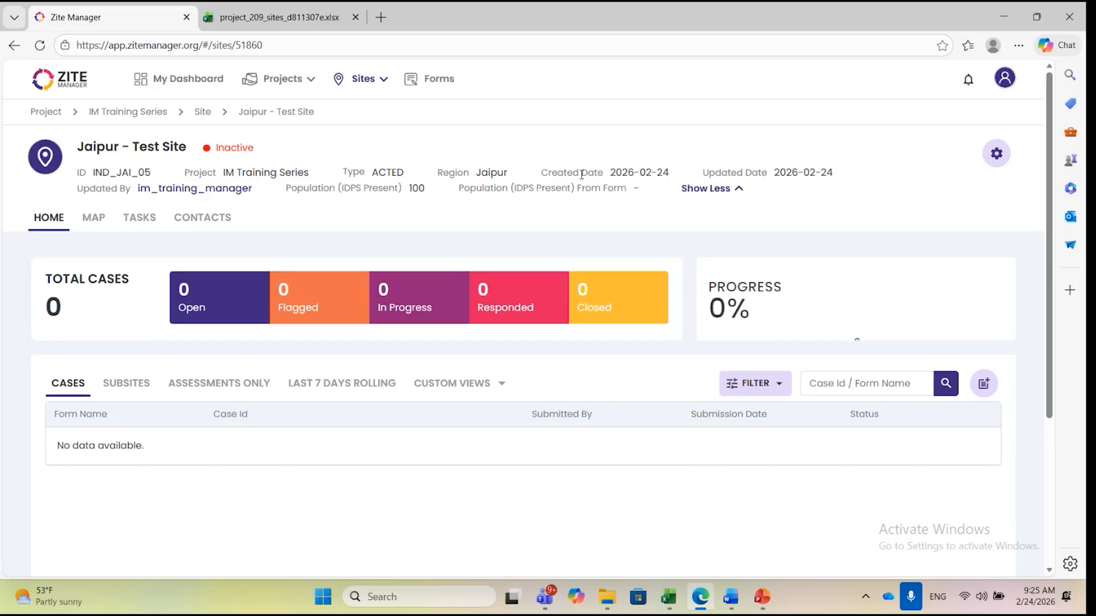
double_click(411, 189)
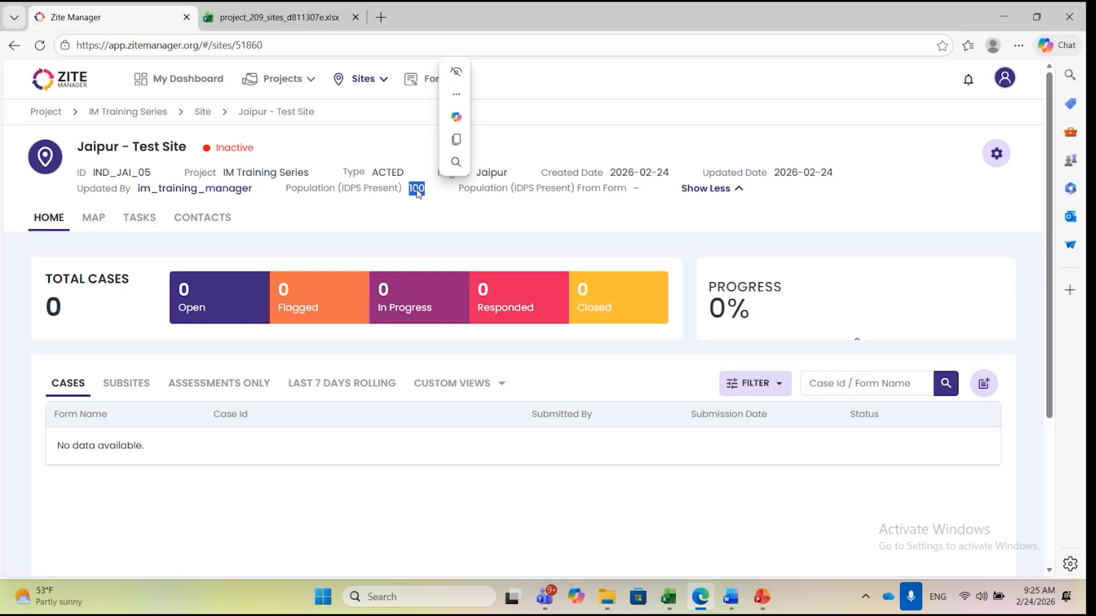
Search the project's sites for IND, inspect the expanded info of the New Name site, and return to the IM Training Series project
left_click(13, 46)
left_click(894, 333)
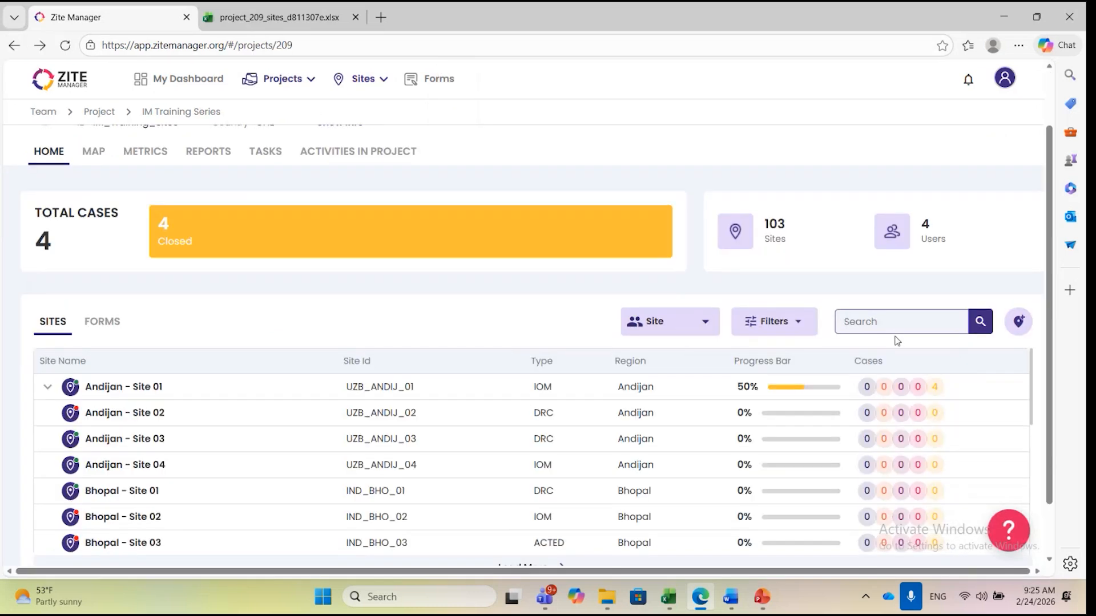
type("IND")
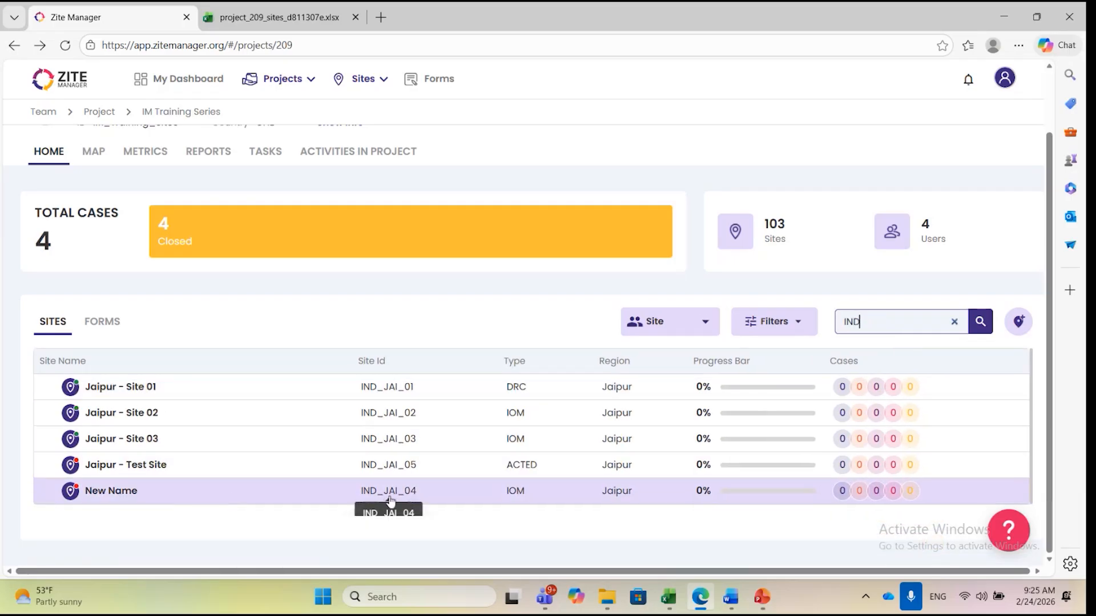
left_click(121, 492)
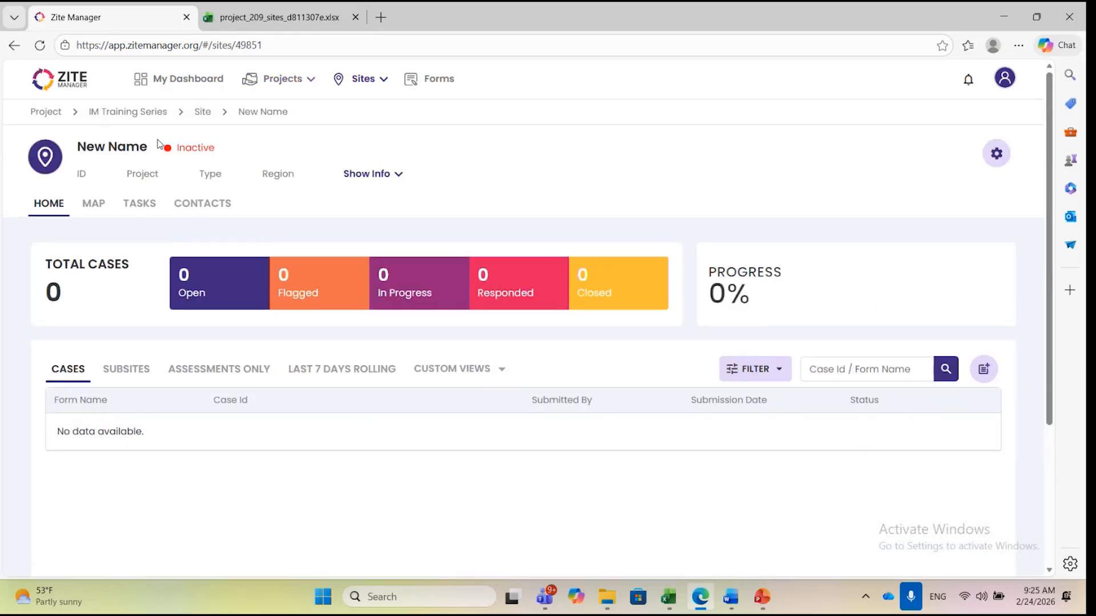
left_click(374, 174)
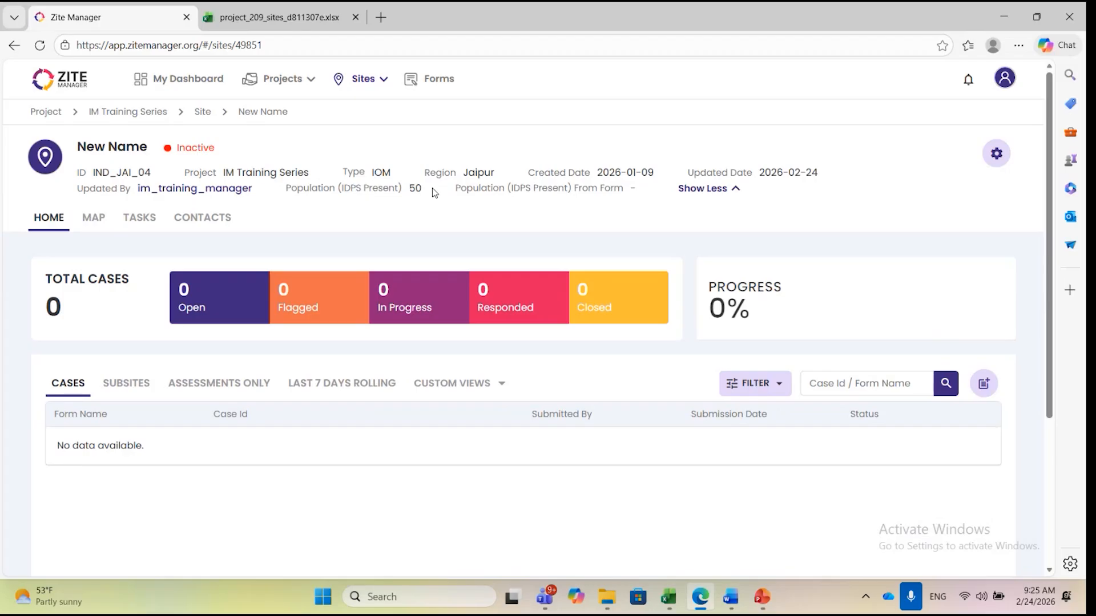
left_click(284, 79)
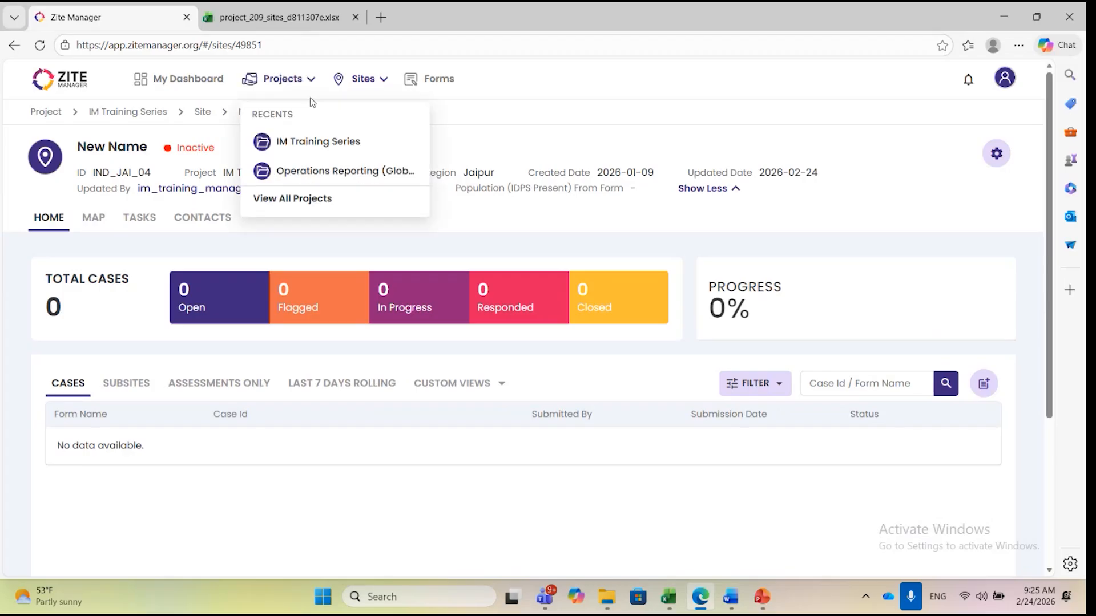
left_click(310, 142)
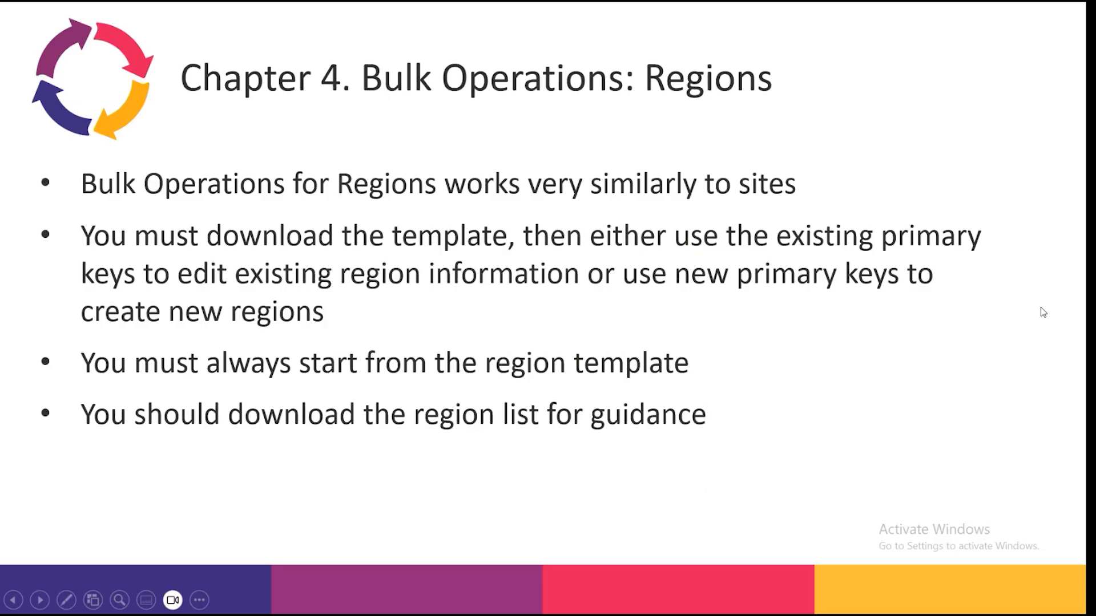
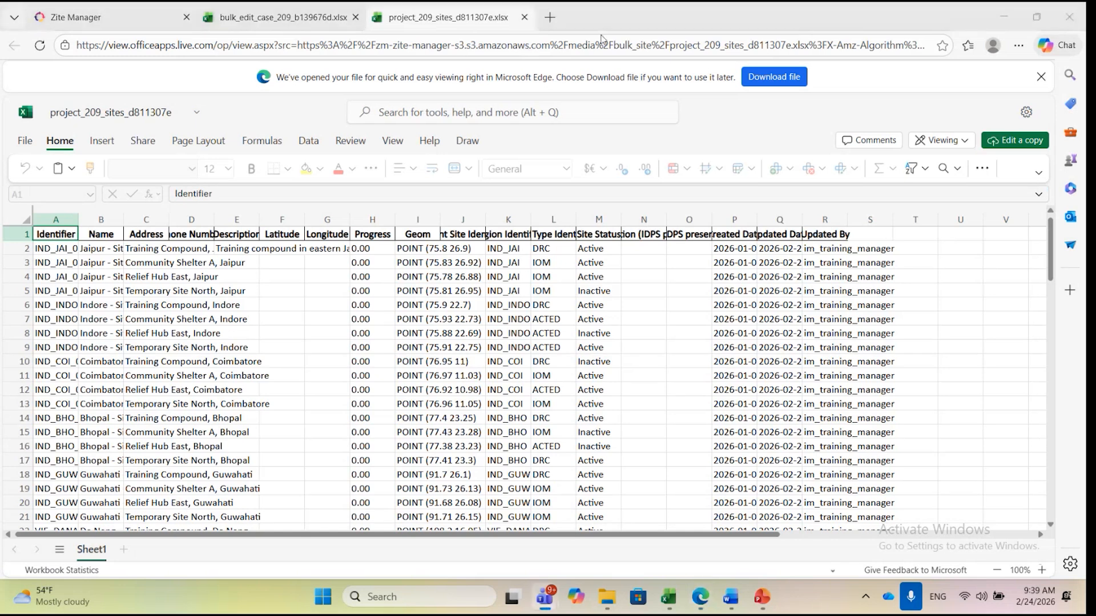
Close the project_209_sites_d811307e.xlsx preview and open the IM Training Series project from Zite Manager in a new browser tab
left_click(523, 17)
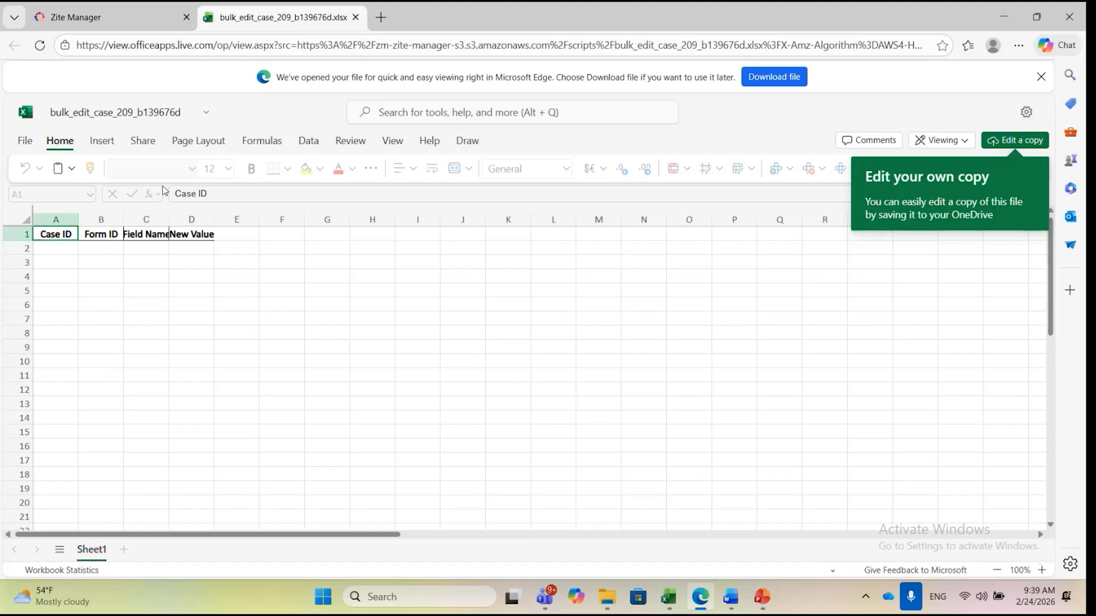
left_click(111, 19)
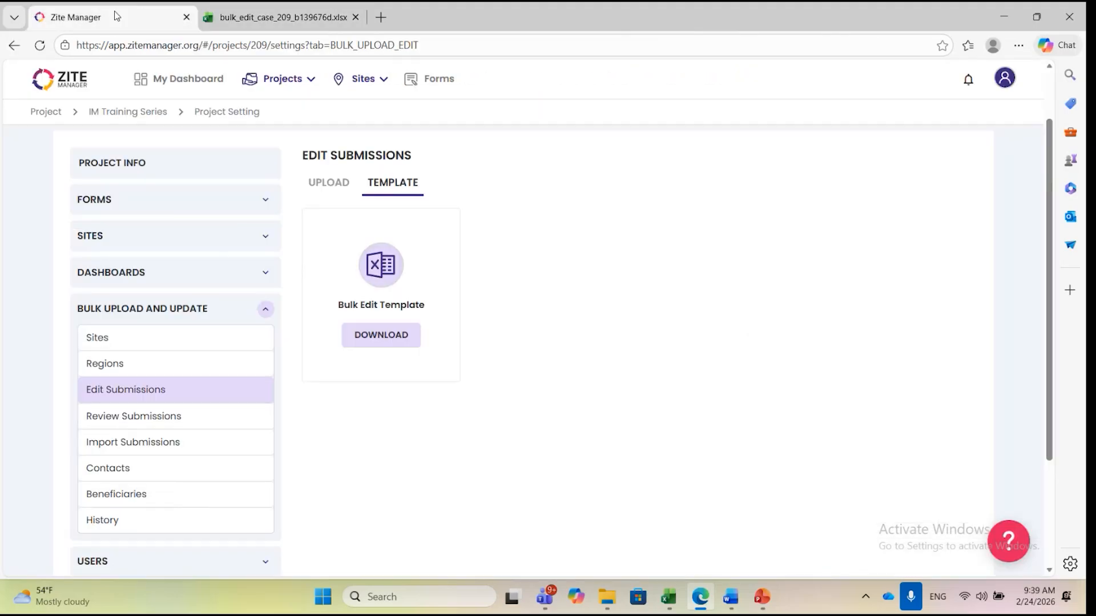
right_click(361, 82)
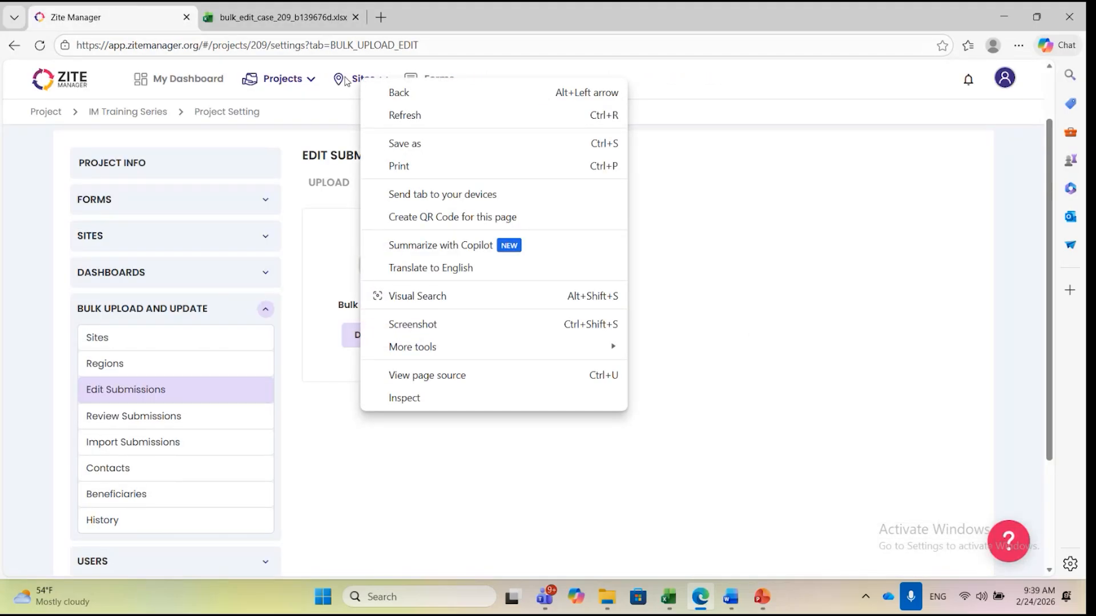
left_click(345, 82)
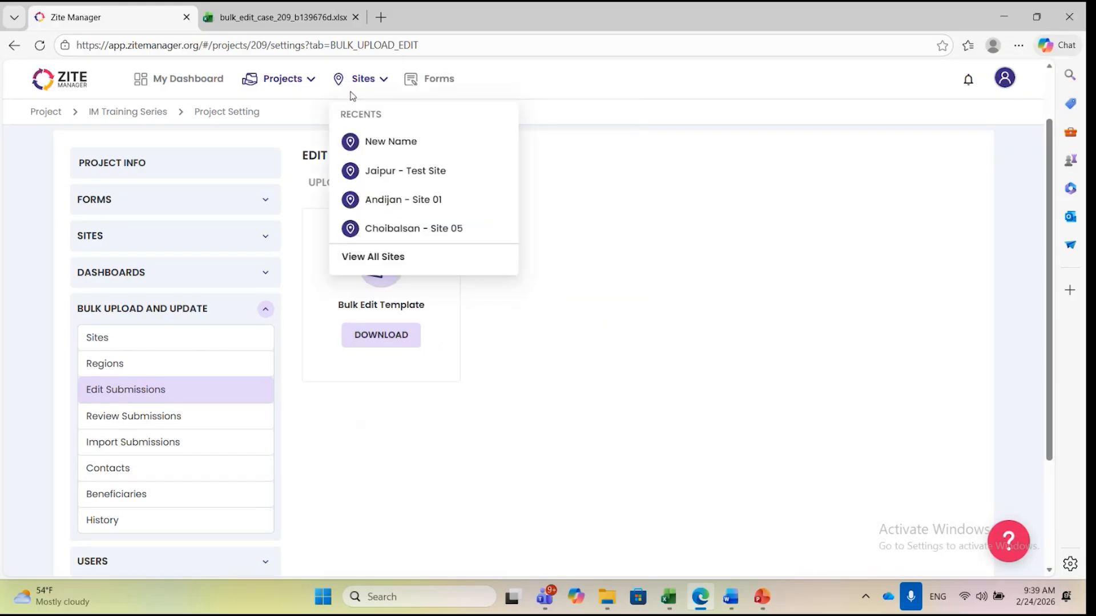
left_click(279, 80)
right_click(308, 142)
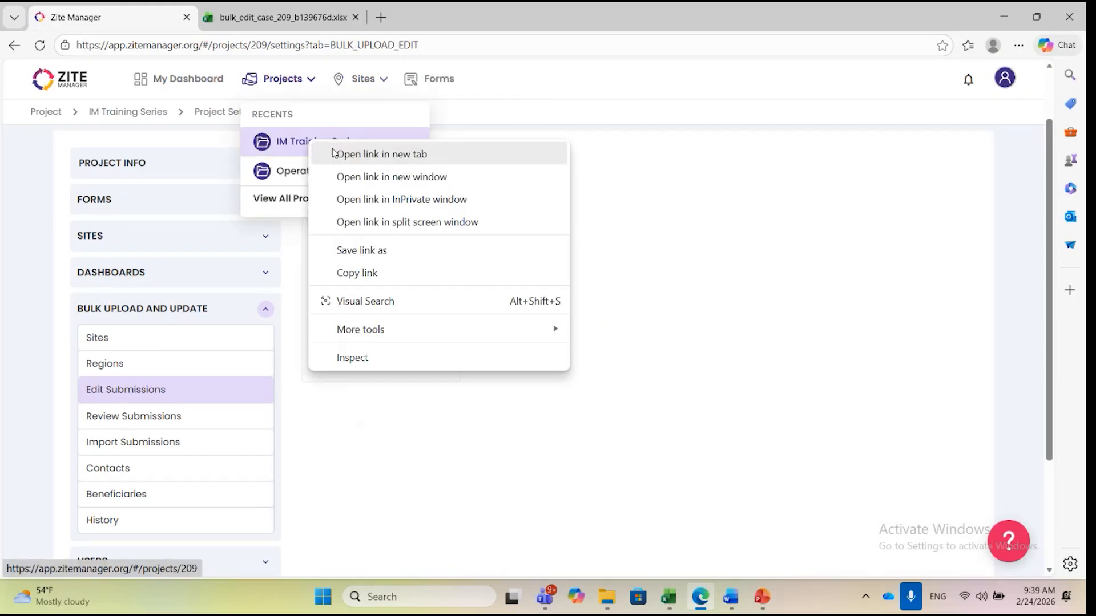
left_click(338, 153)
left_click(262, 16)
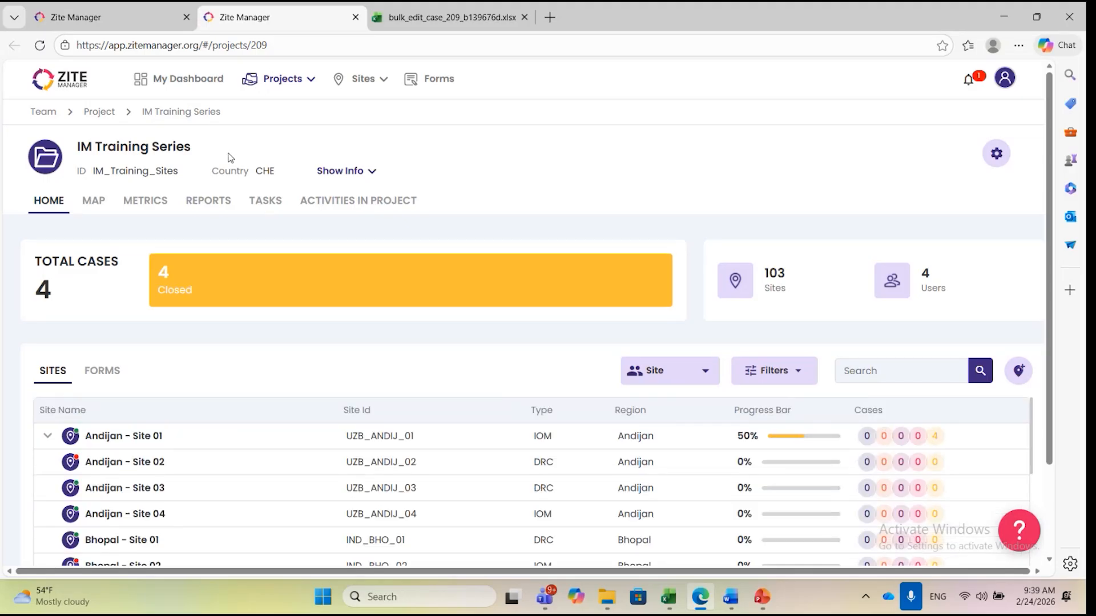
Open the Community Awareness Session case of Andijan - Site 01 and copy its Case ID
left_click(130, 436)
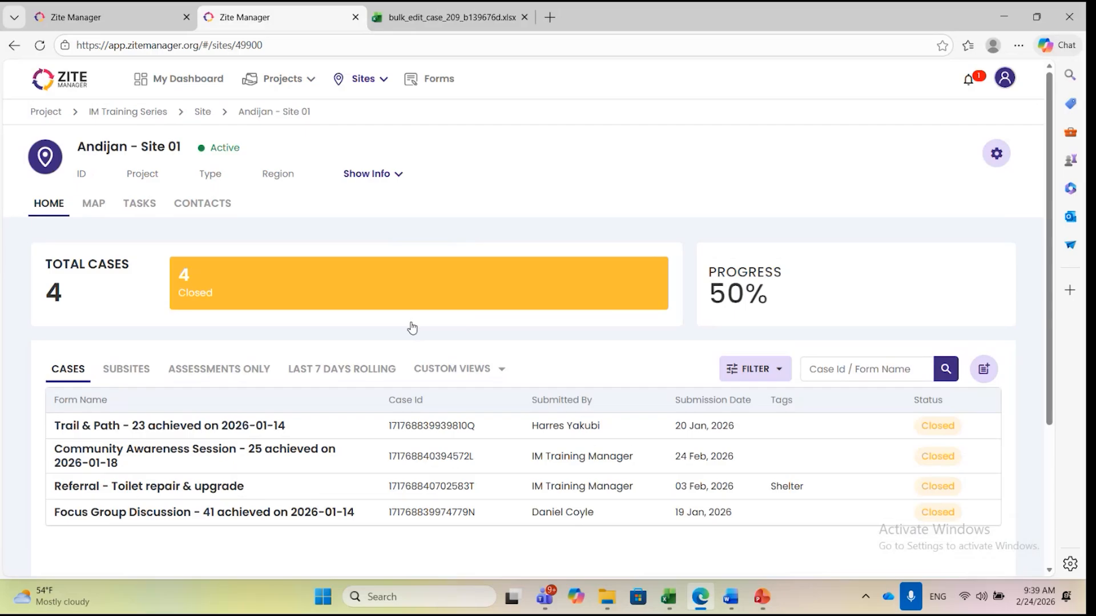
scroll(411, 328, "down", 1)
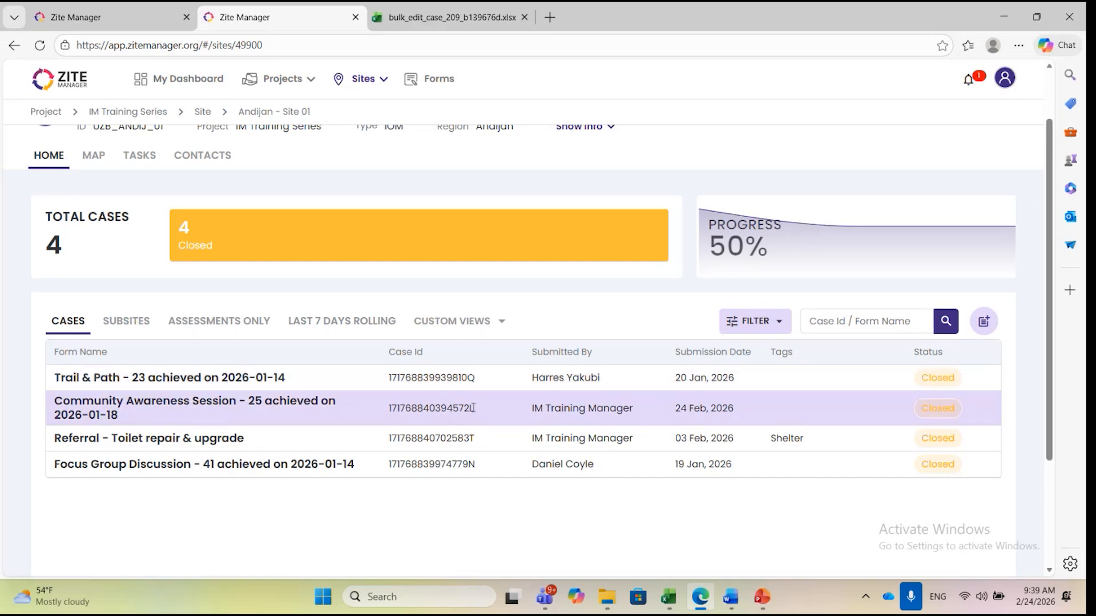
left_click(335, 414)
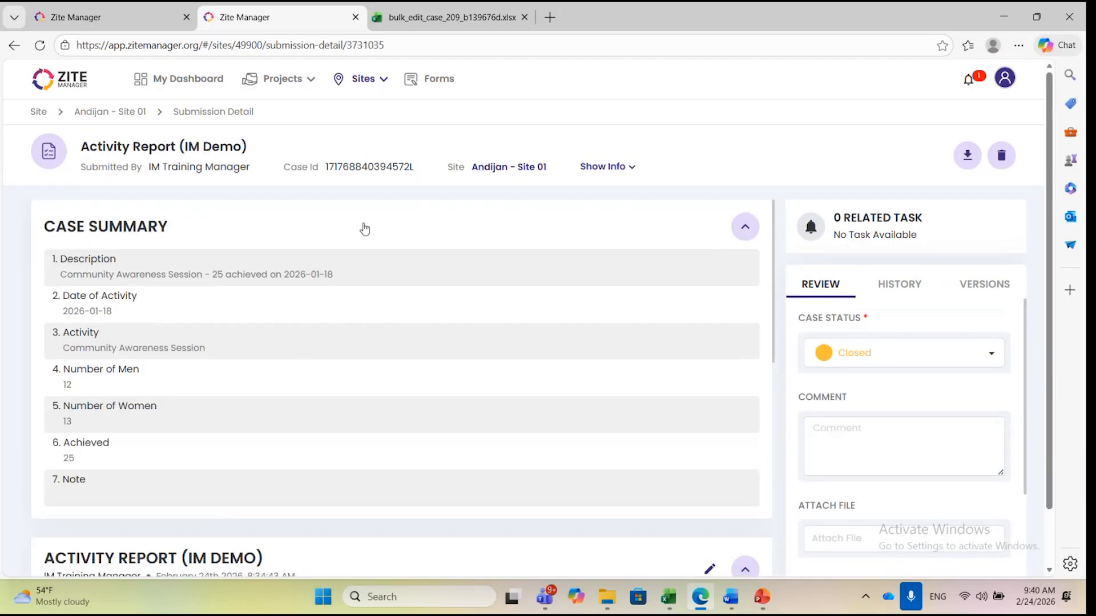
left_click_drag(418, 168, 327, 176)
key("ctrl+c")
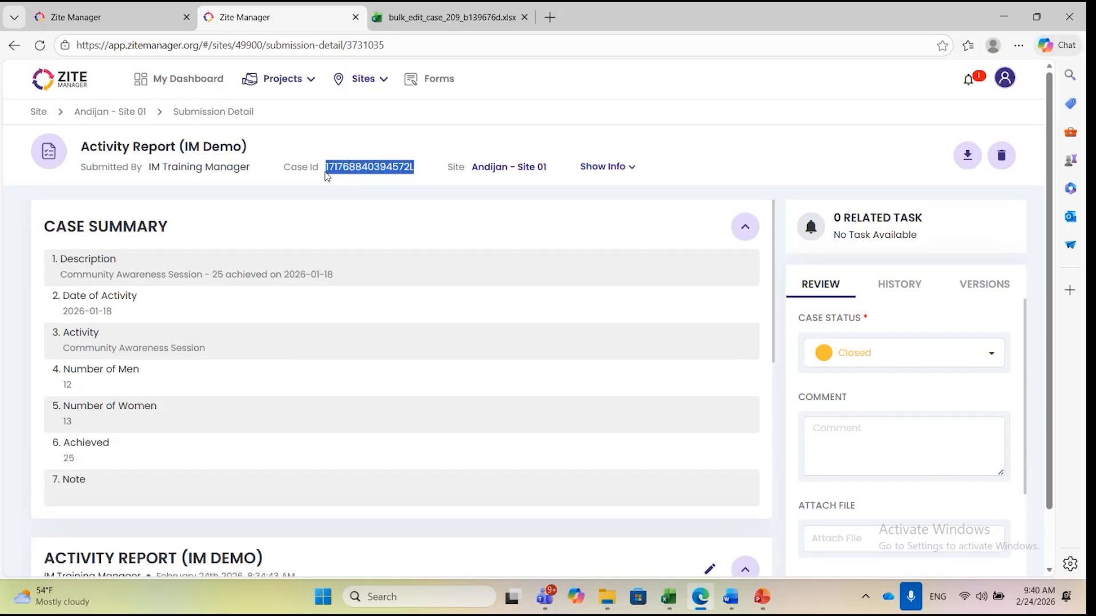
Download the bulk_edit_case_209_b139676d.xlsx template and open it in Excel with editing enabled
left_click(444, 14)
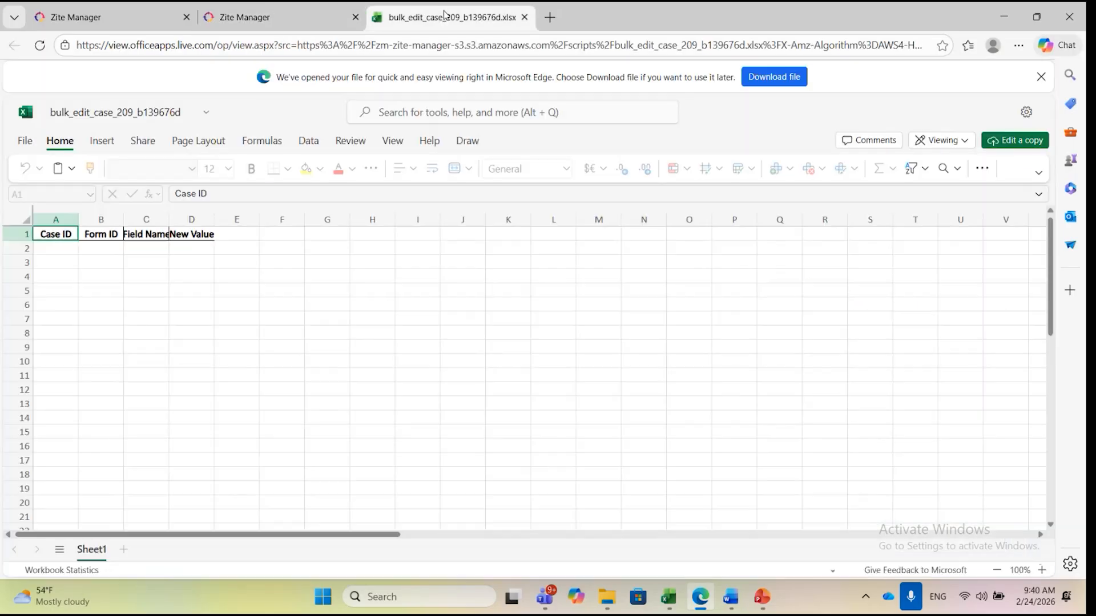
left_click(778, 80)
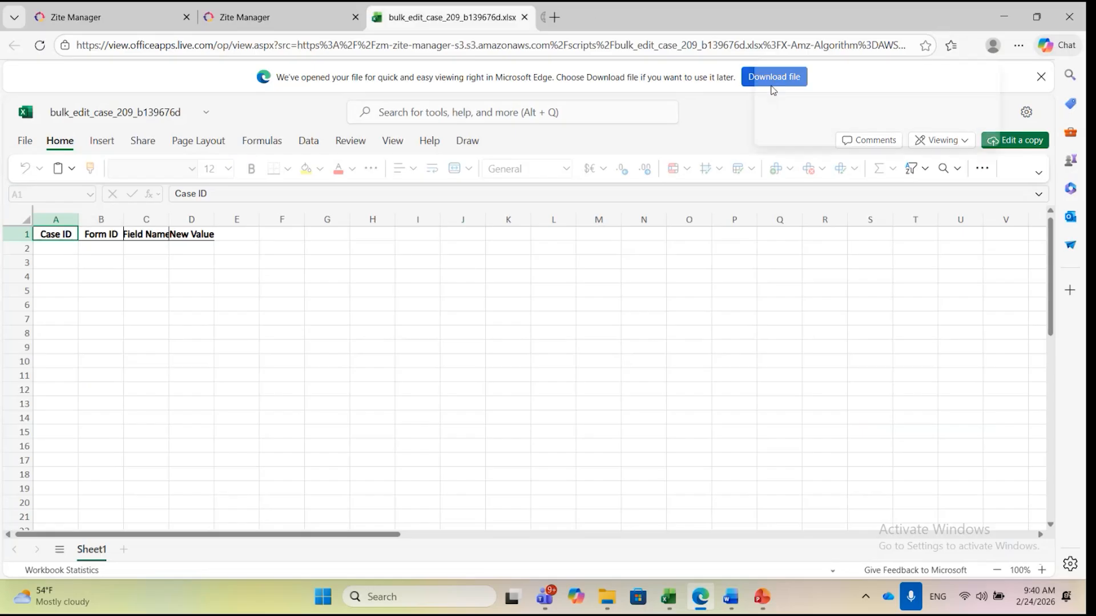
left_click(966, 106)
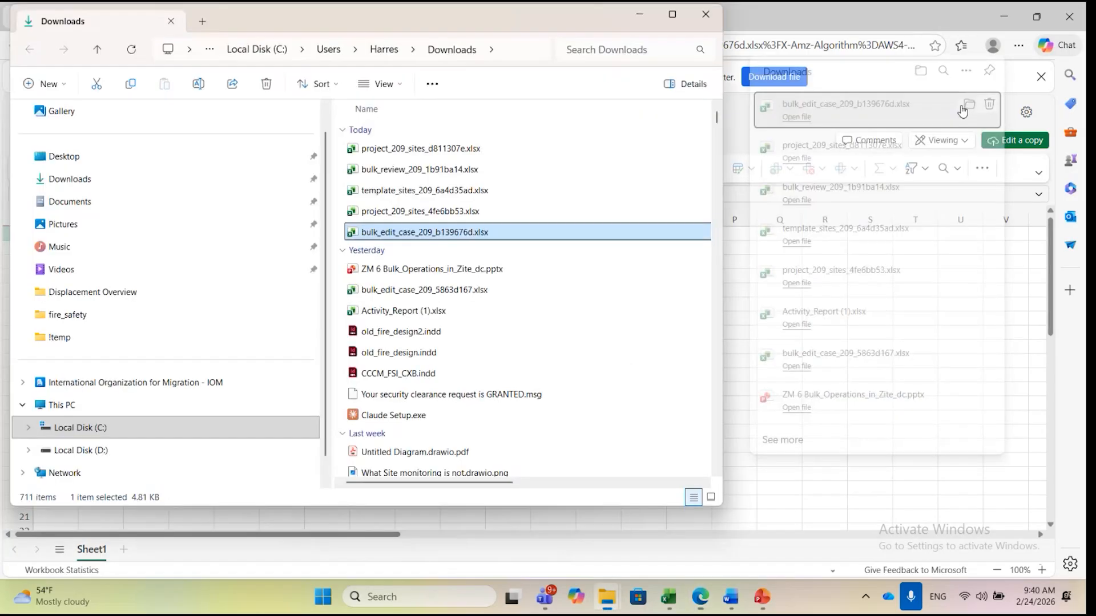
double_click(404, 231)
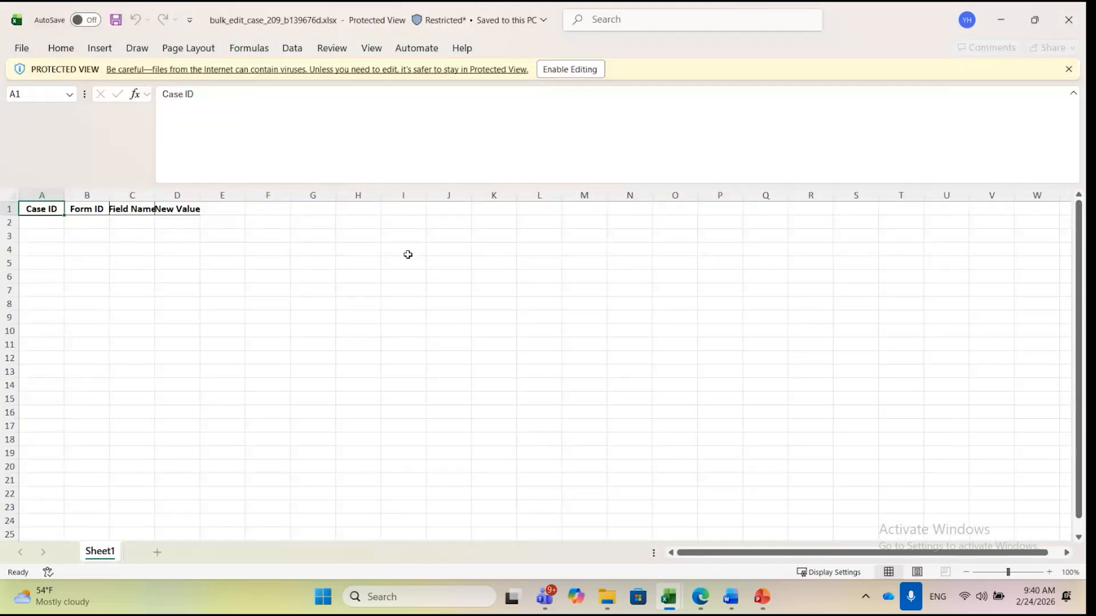
left_click(572, 77)
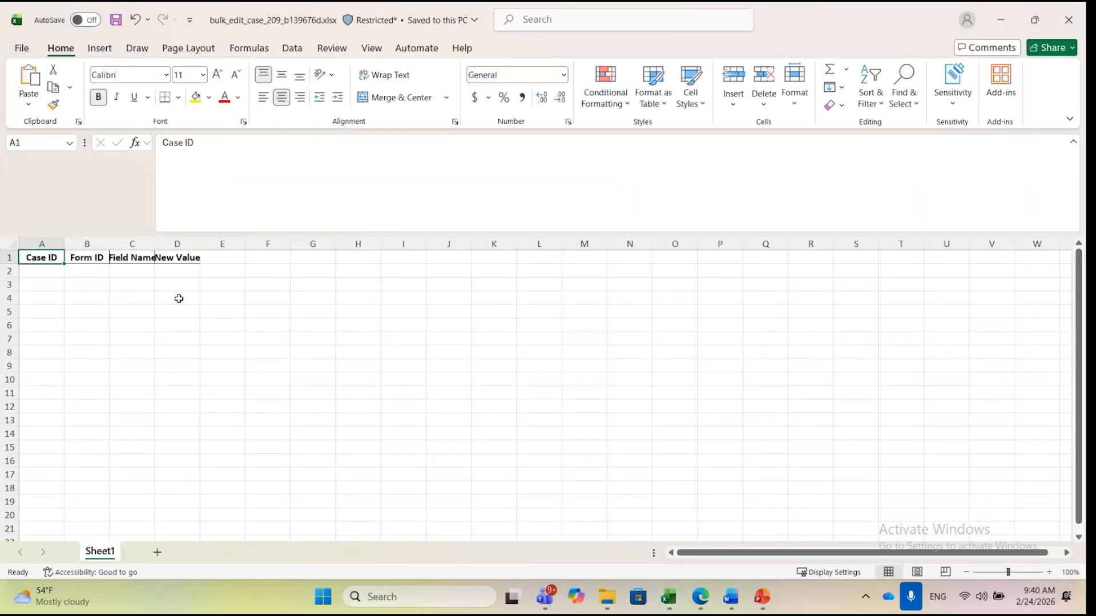
Paste the copied Case ID into cells A2 and A3 of the bulk edit template
left_click(184, 300)
left_click(43, 273)
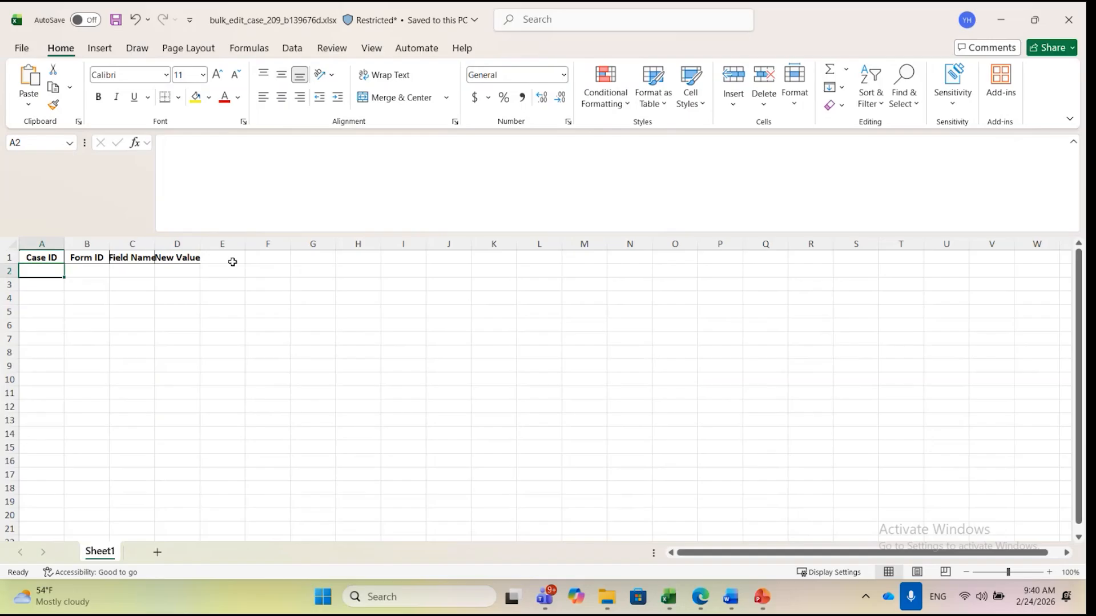
key("ctrl+v")
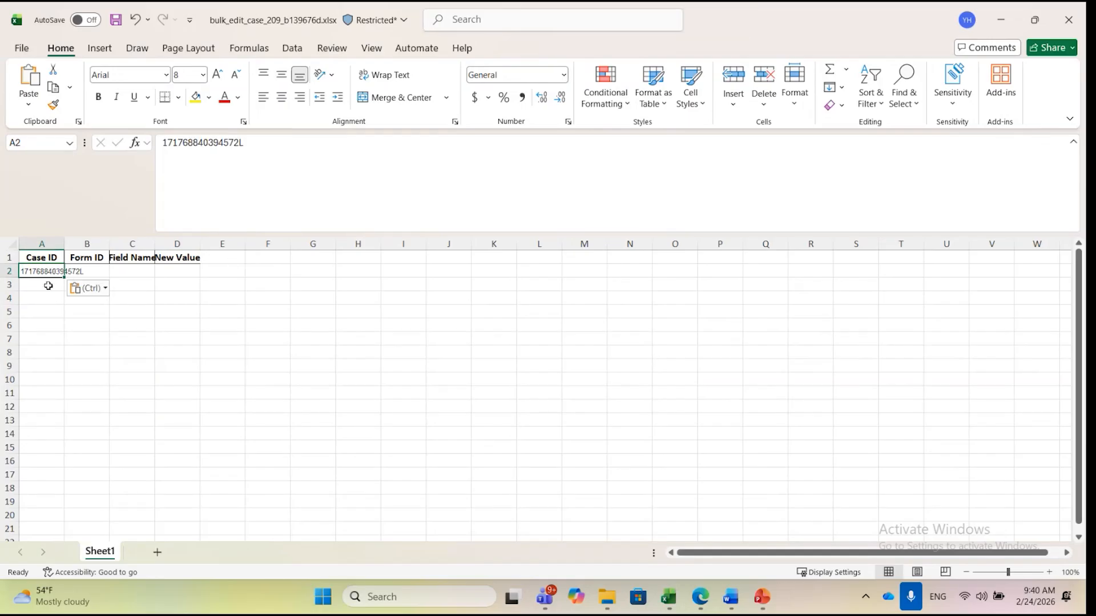
left_click(48, 285)
key("ctrl+v")
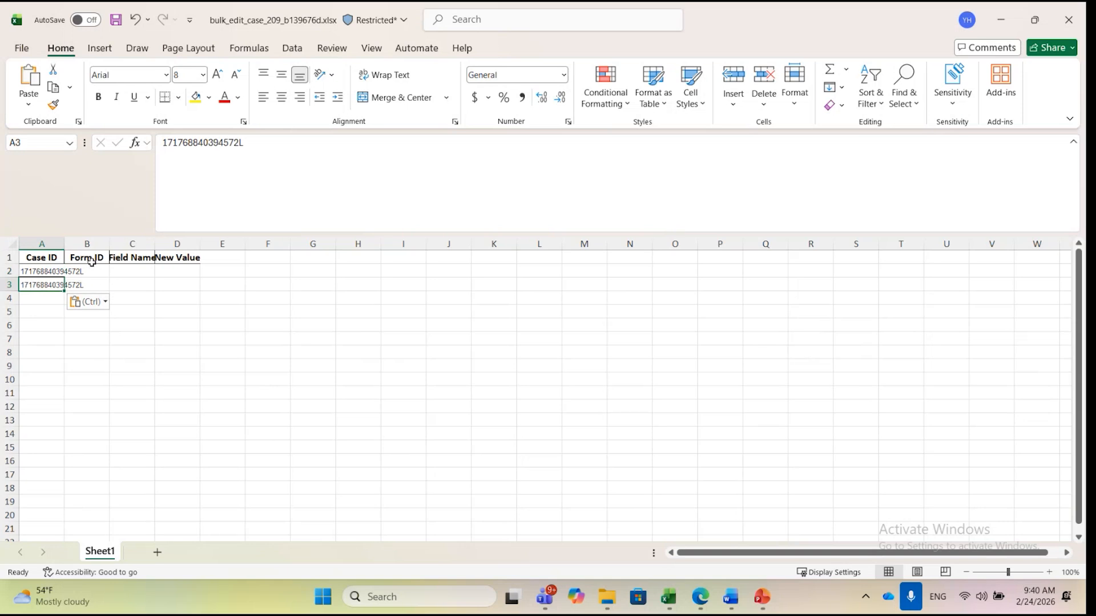
Switch to Zite Manager, open the IM Training Series project's Site Forms list and copy the Form ID of Activity Report (IM Demo)
left_click(100, 272)
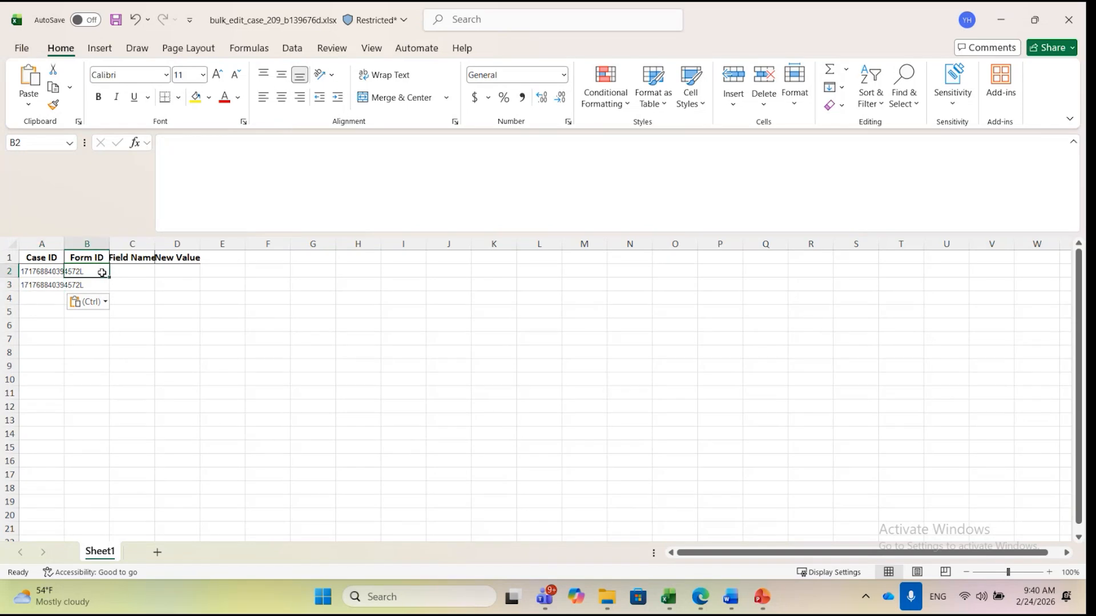
key("alt+Tab")
key("alt+Tab")
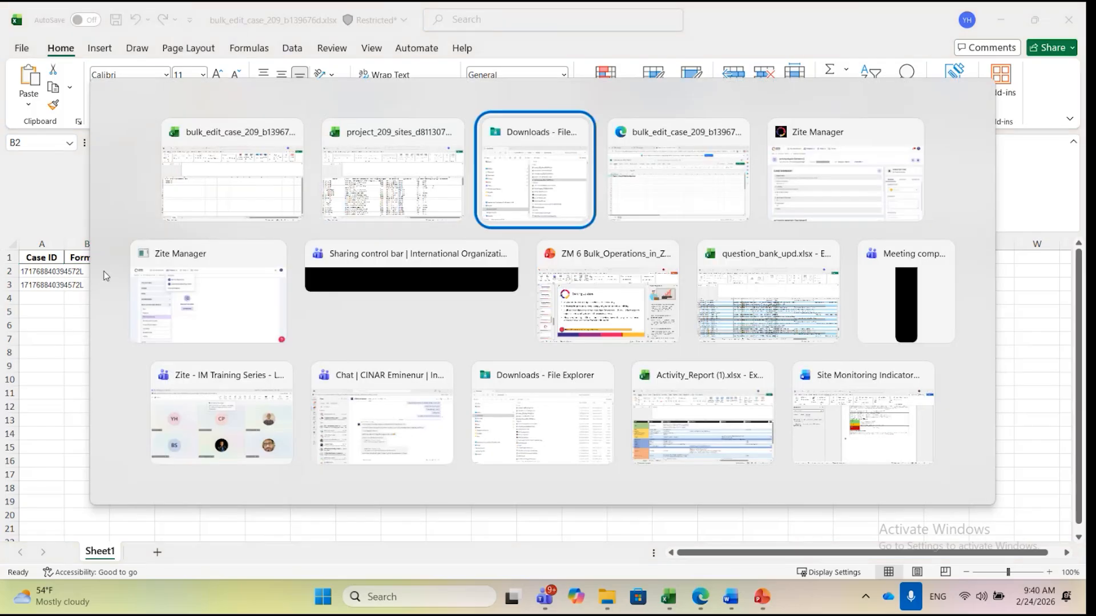
key("alt+Tab")
left_click(300, 28)
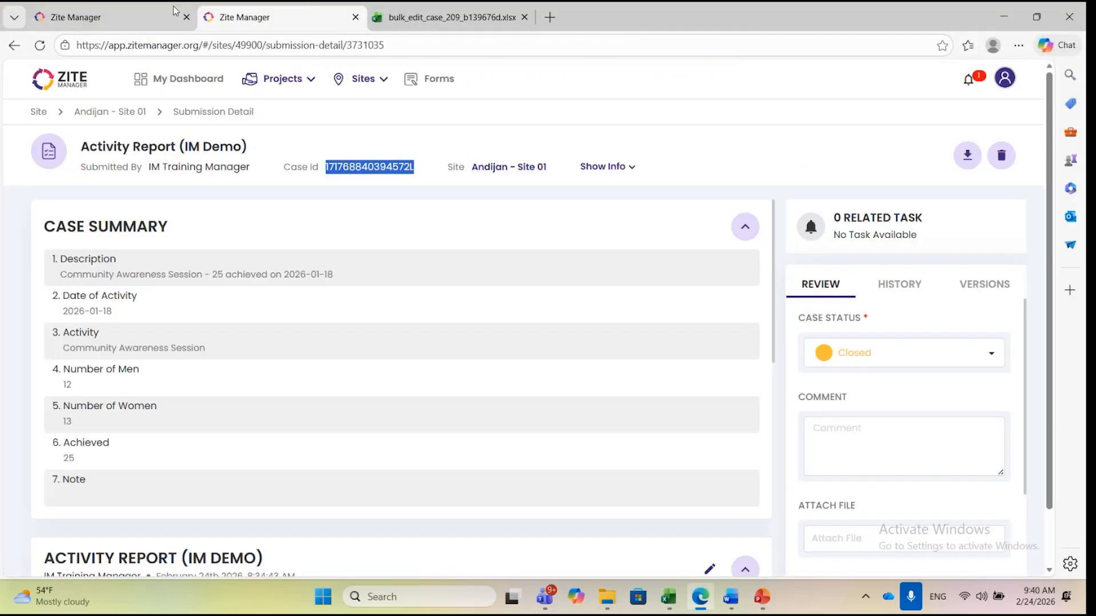
left_click(135, 9)
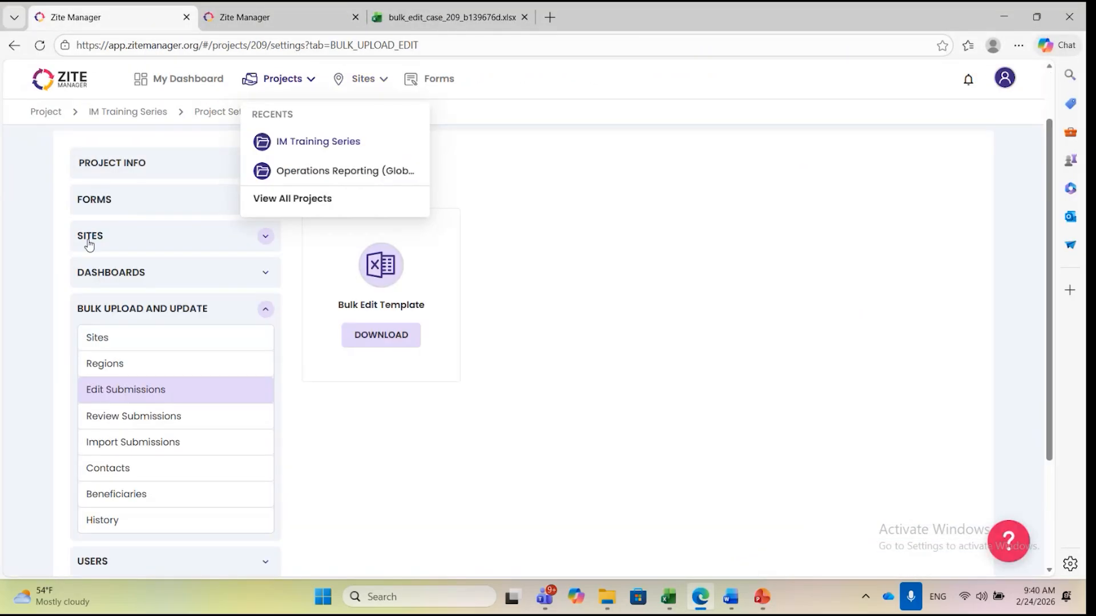
left_click(167, 205)
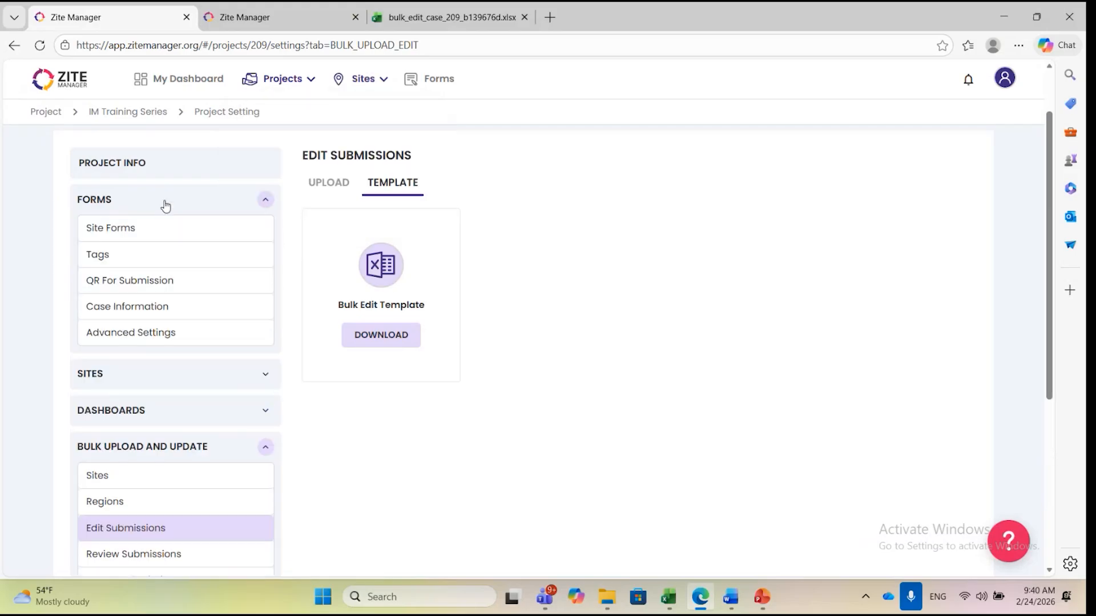
scroll(166, 207, "up", 1)
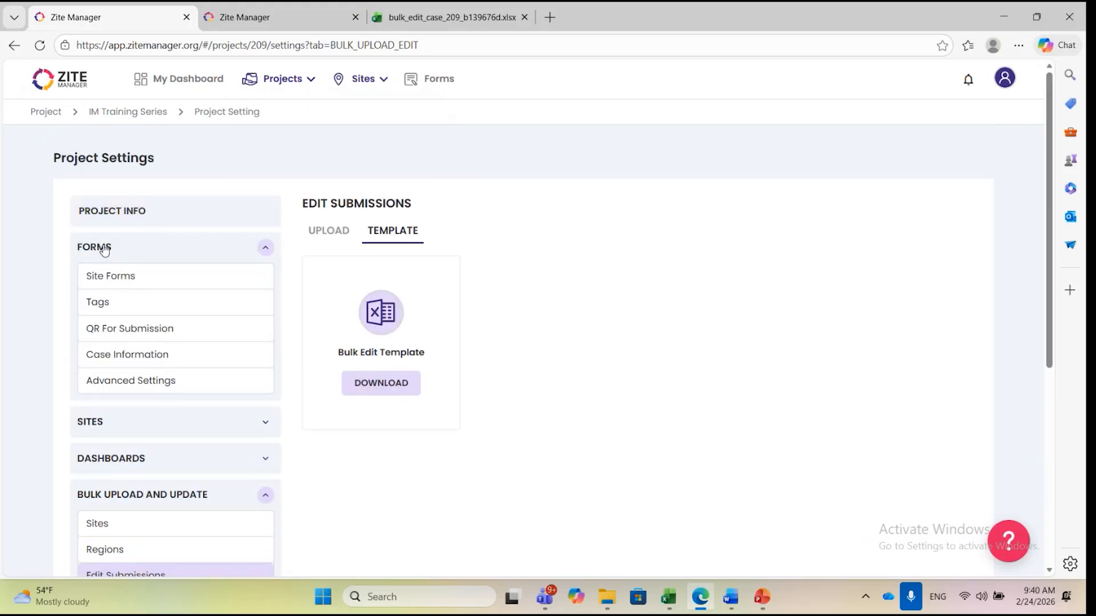
left_click_drag(106, 277, 108, 278)
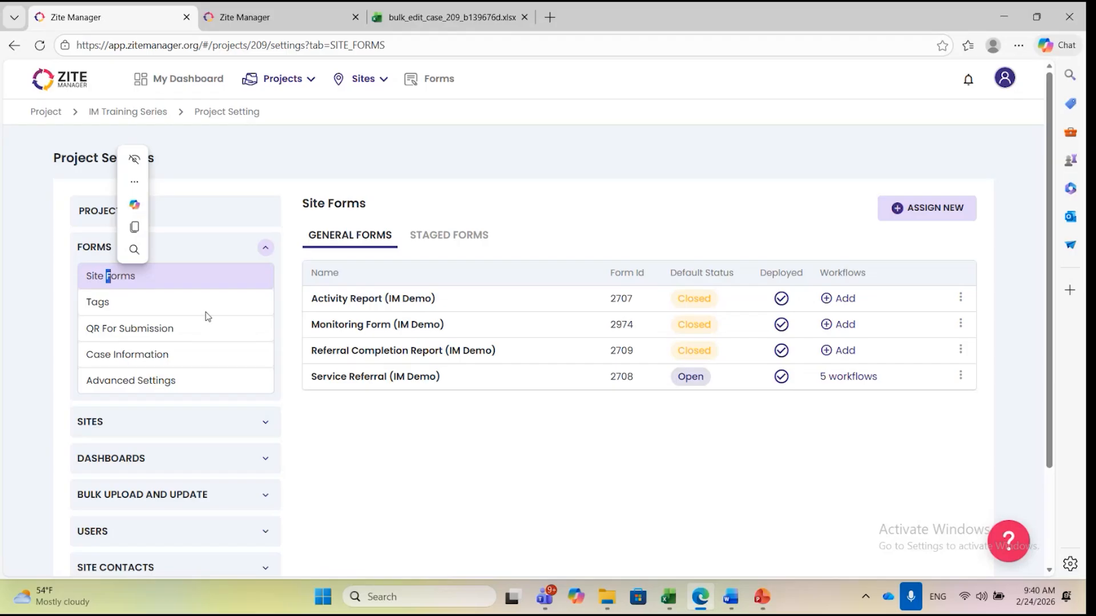
left_click_drag(631, 299, 621, 300)
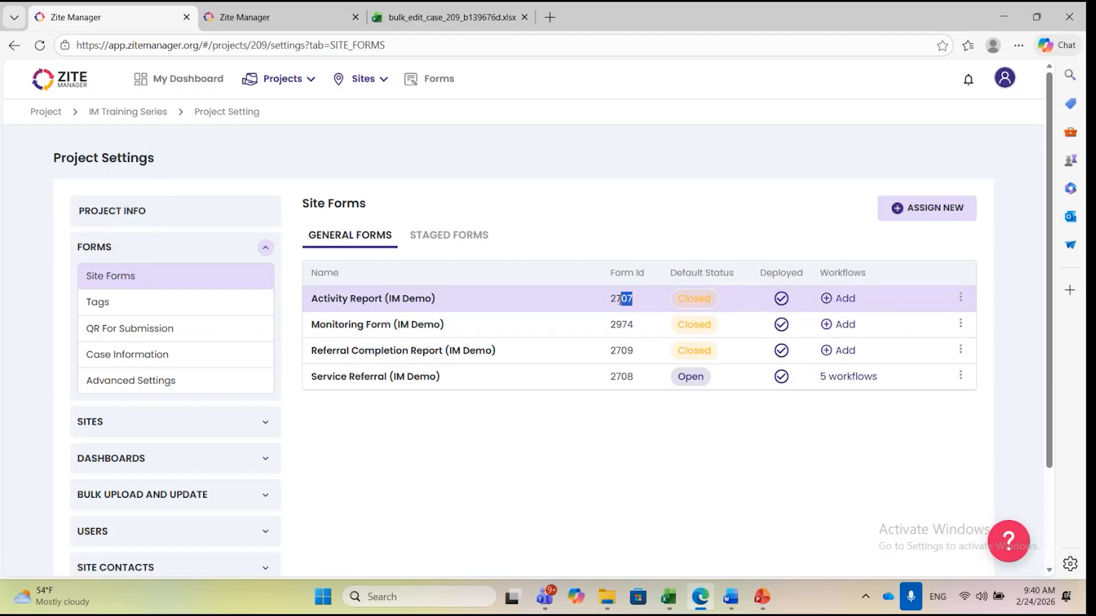
left_click(575, 471)
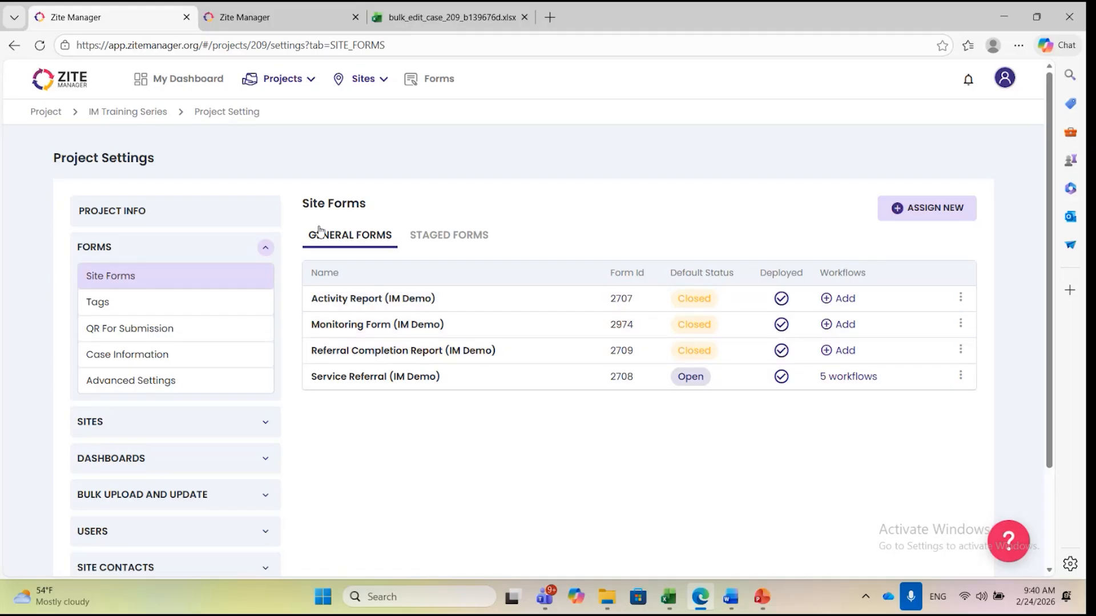
Return to the bulk edit template in Excel and enter Form ID 2707 in cells B2 and B3
key("alt+Tab")
key("alt+Tab")
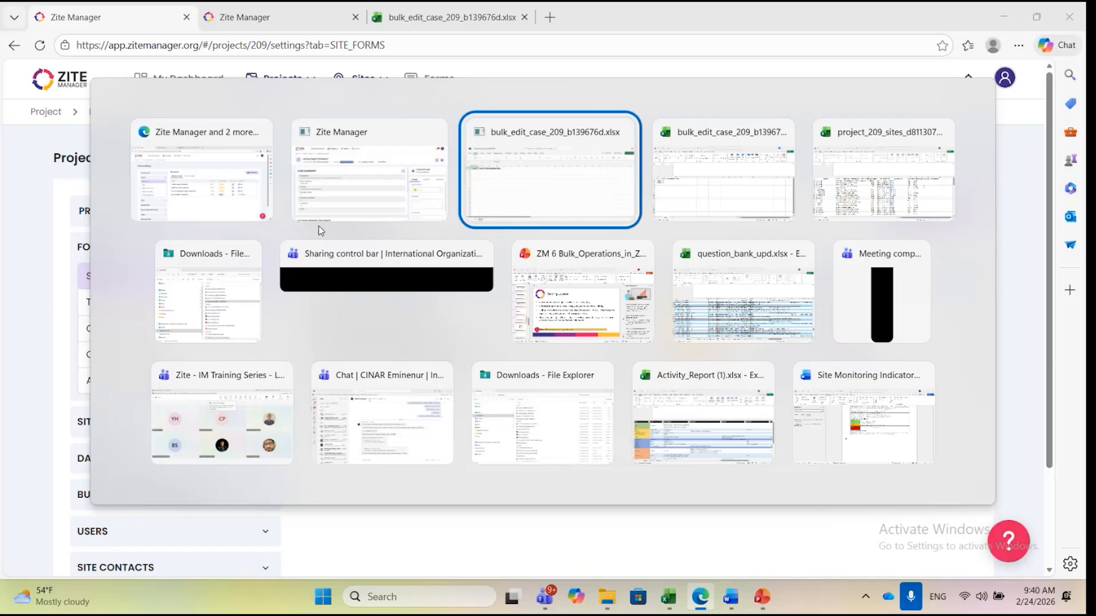
key("alt+shift+Tab")
key("alt+Tab")
key("alt+Tab")
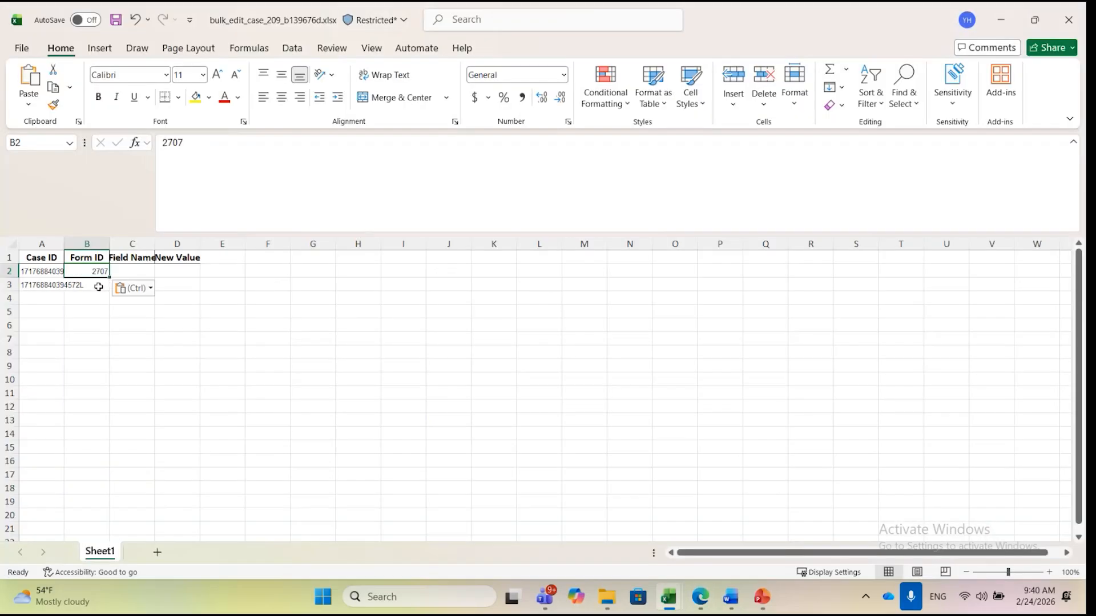
left_click(94, 284)
type("2707")
left_click(107, 353)
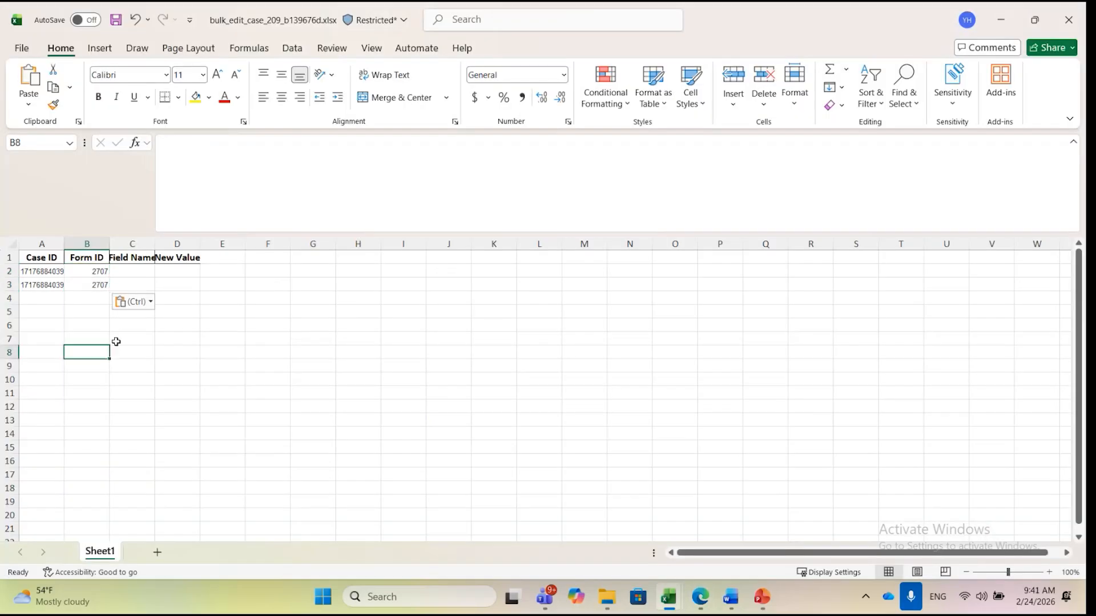
Enter AGE in C2 and TOTAL POPULATION in C3 as example field names
left_click(140, 271)
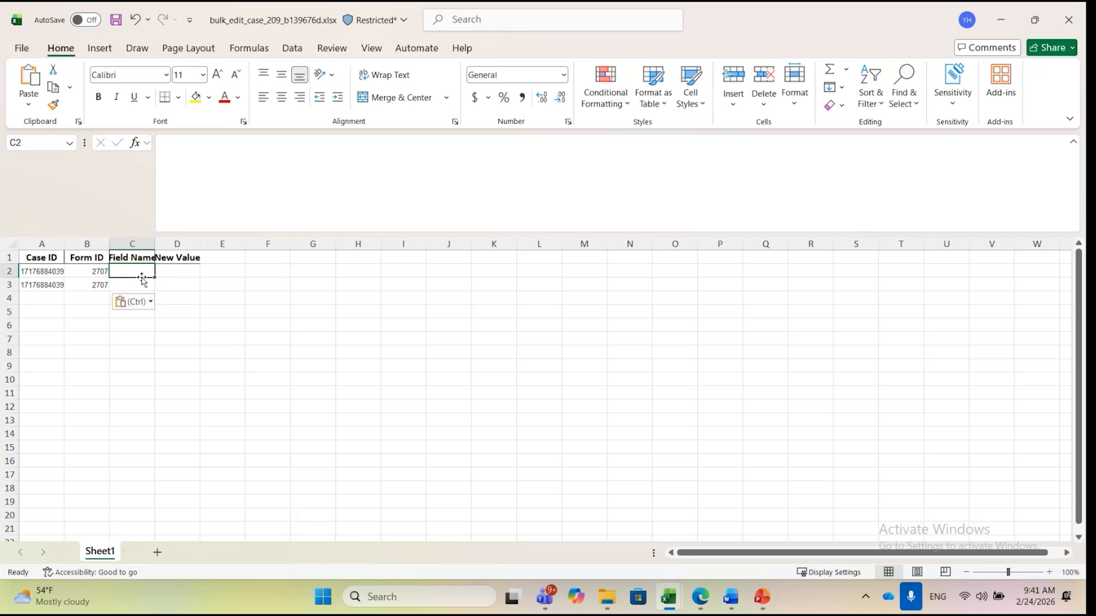
left_click(174, 270)
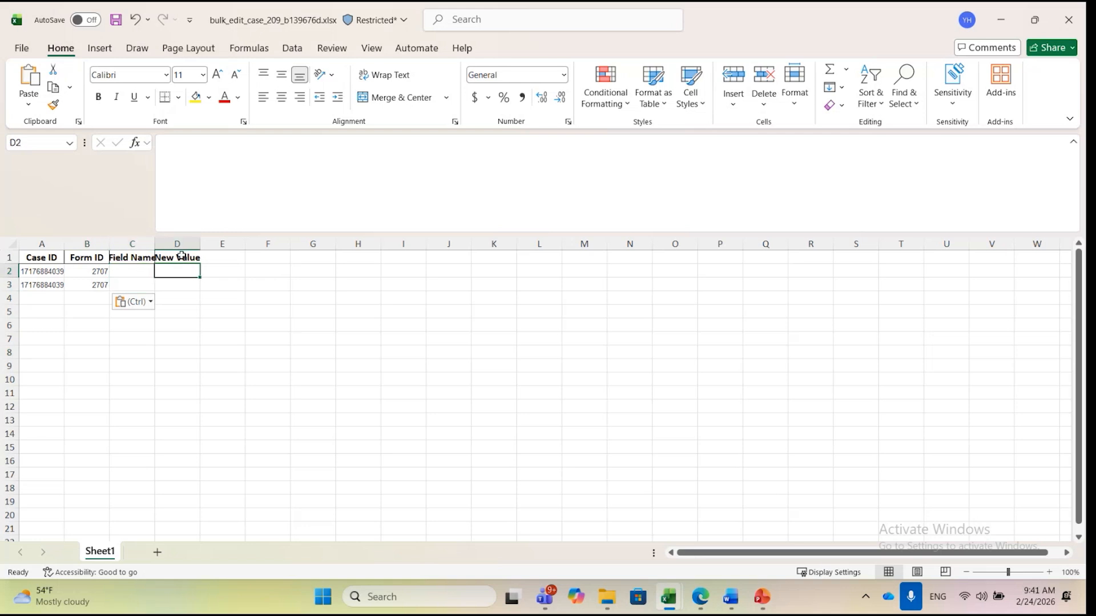
left_click(126, 276)
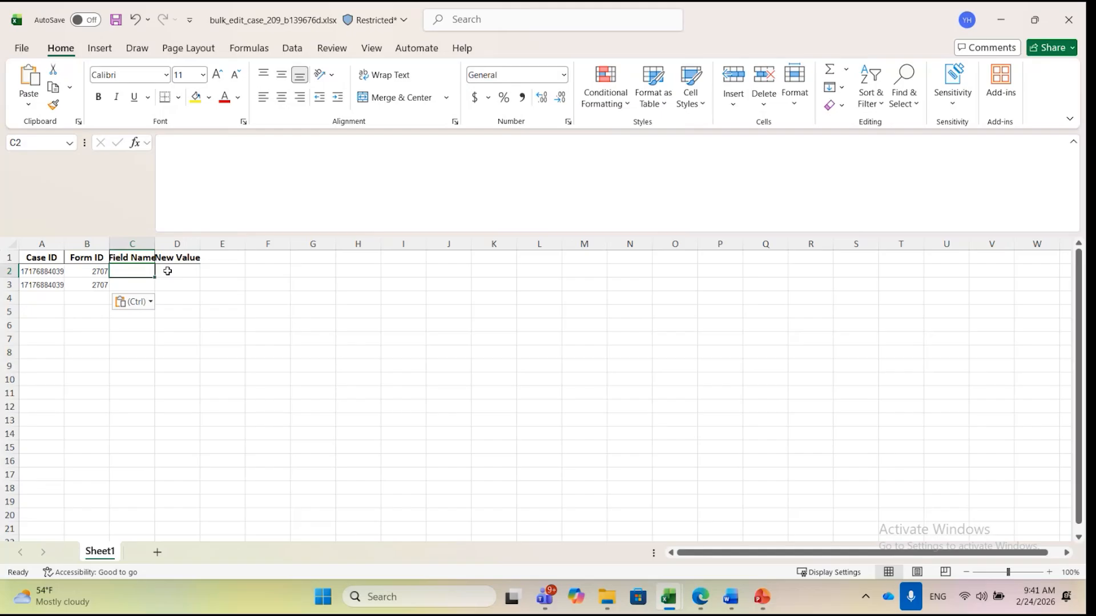
type("AGE")
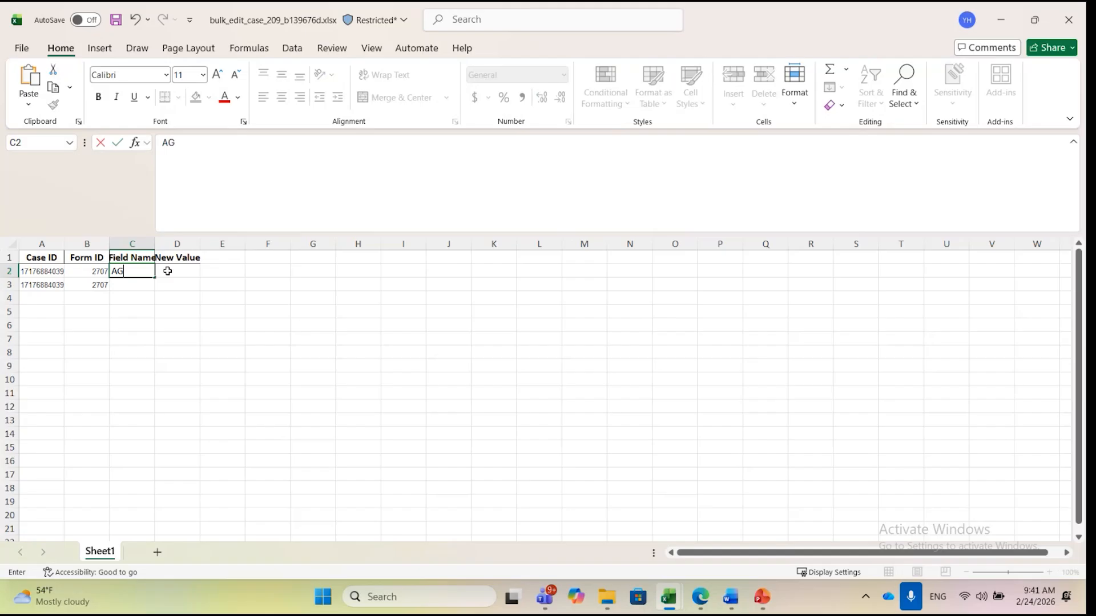
key("Return")
type("TOTAL POPULATION")
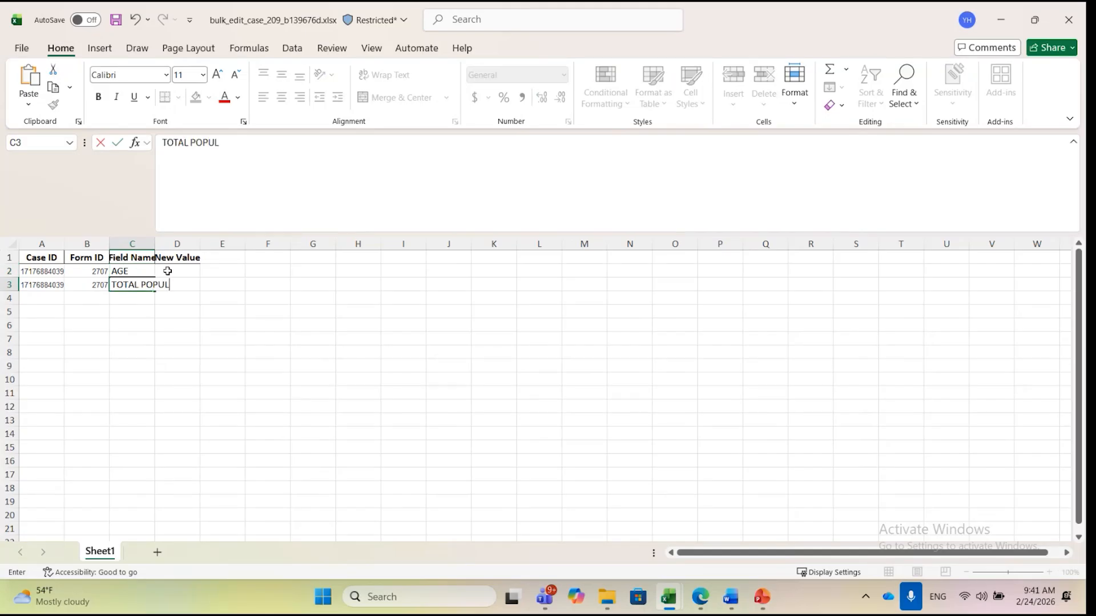
key("Return")
Switch to Zite Manager and download the Activity Report (IM Demo) form in XLSX format from the Forms list
key("alt+Tab")
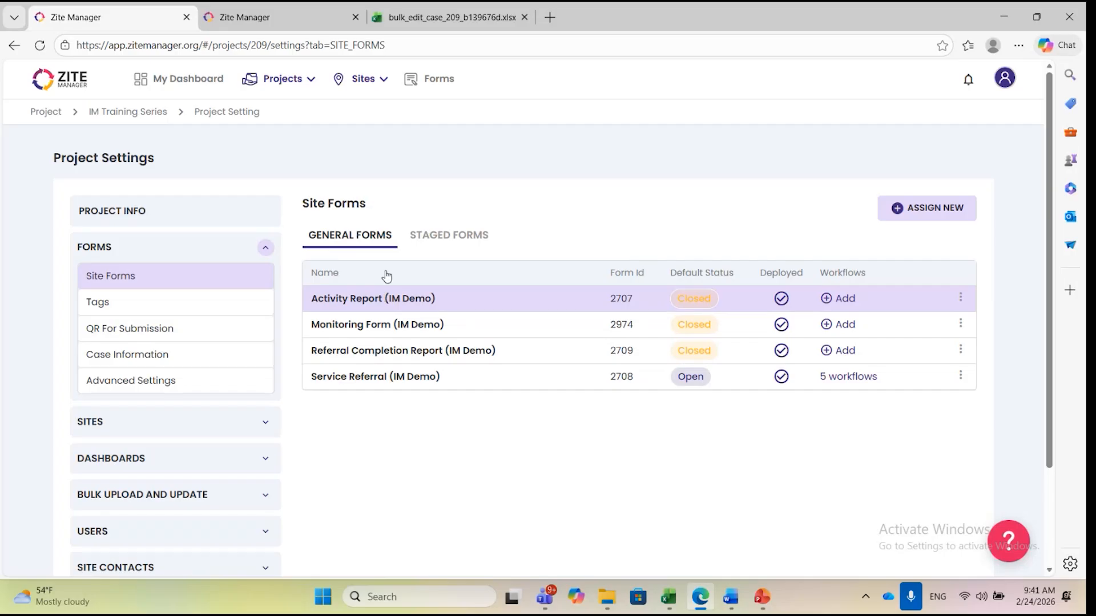
left_click(431, 78)
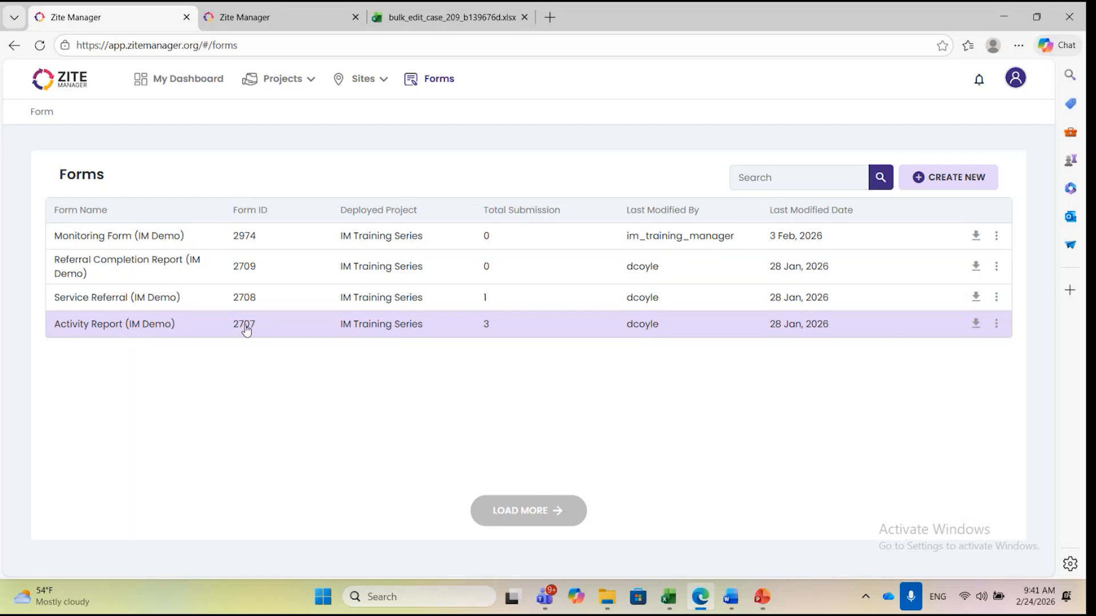
left_click(103, 331)
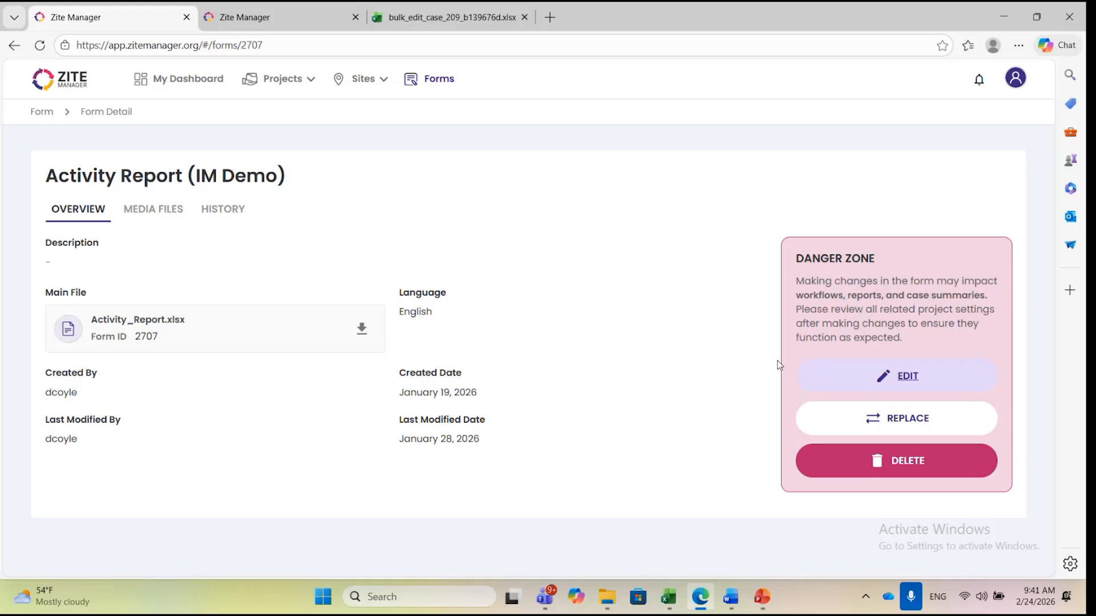
key("alt+Left")
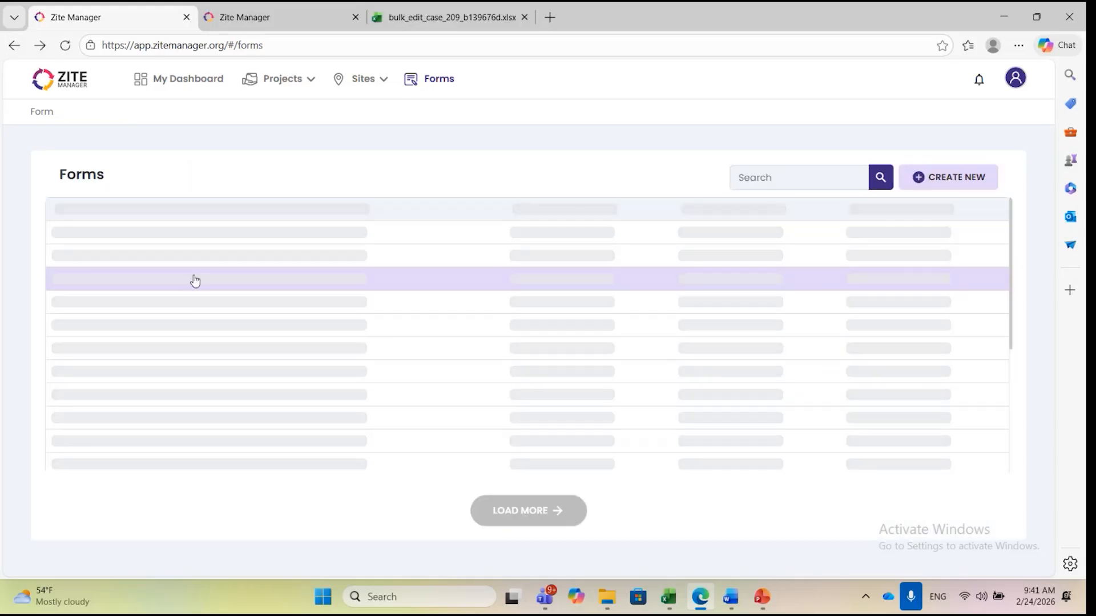
left_click(1005, 330)
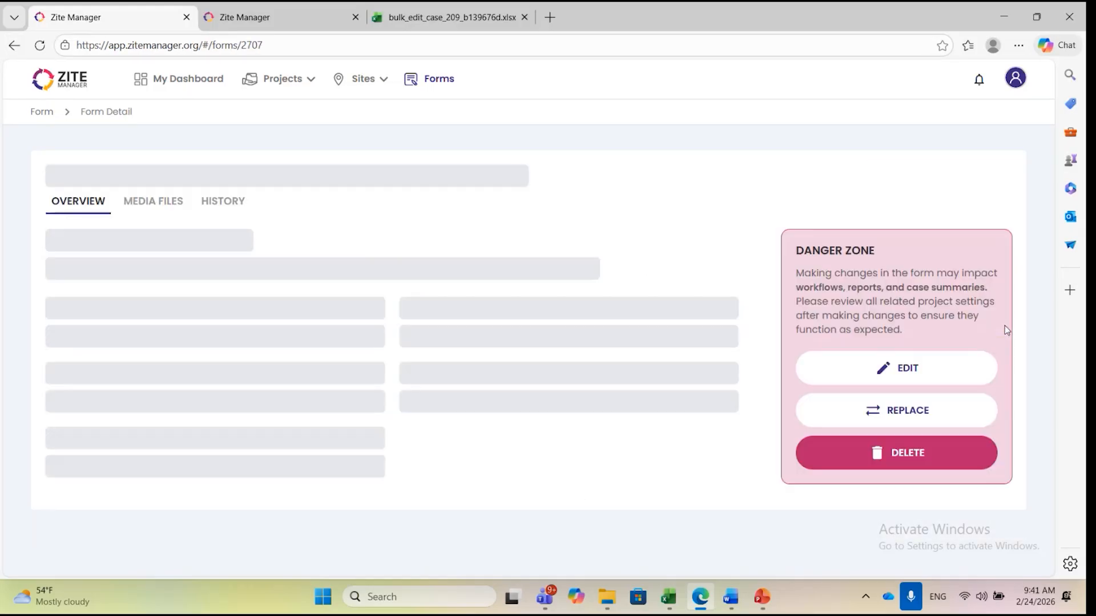
left_click(15, 46)
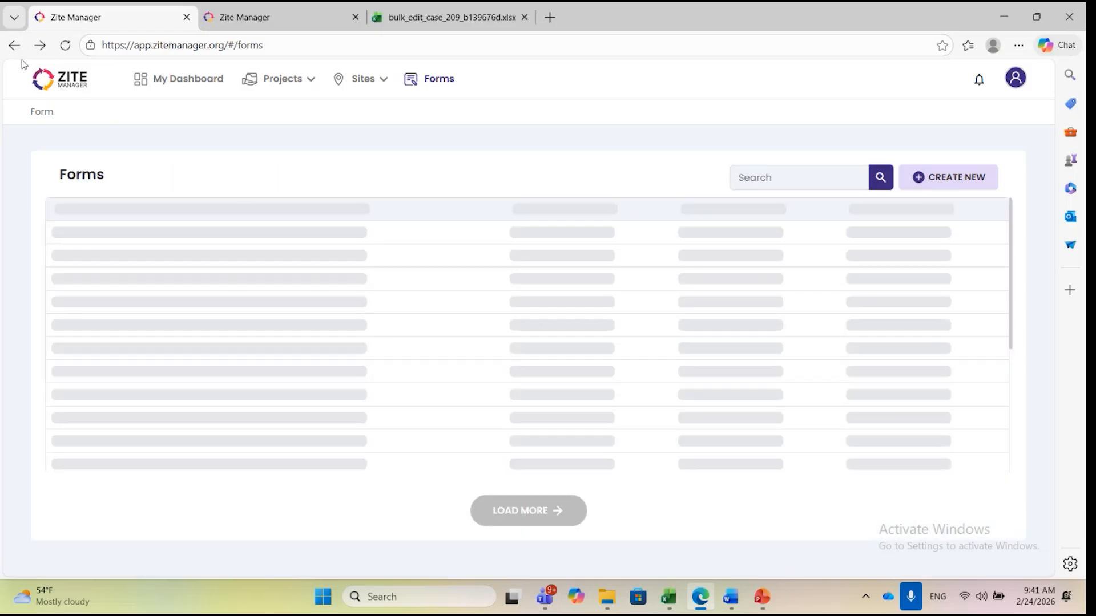
left_click(970, 323)
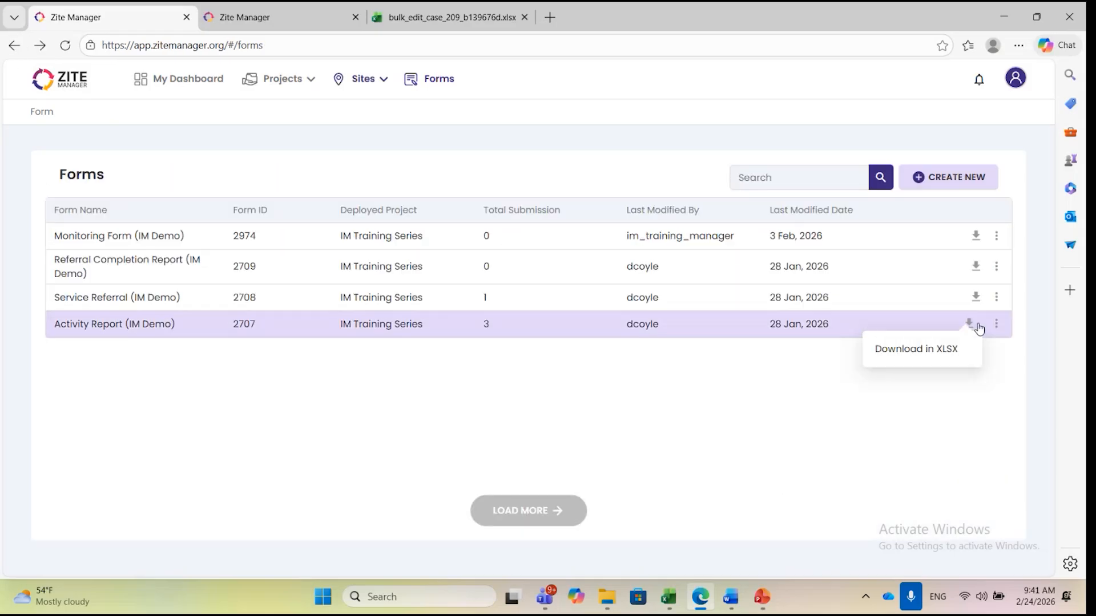
left_click(931, 350)
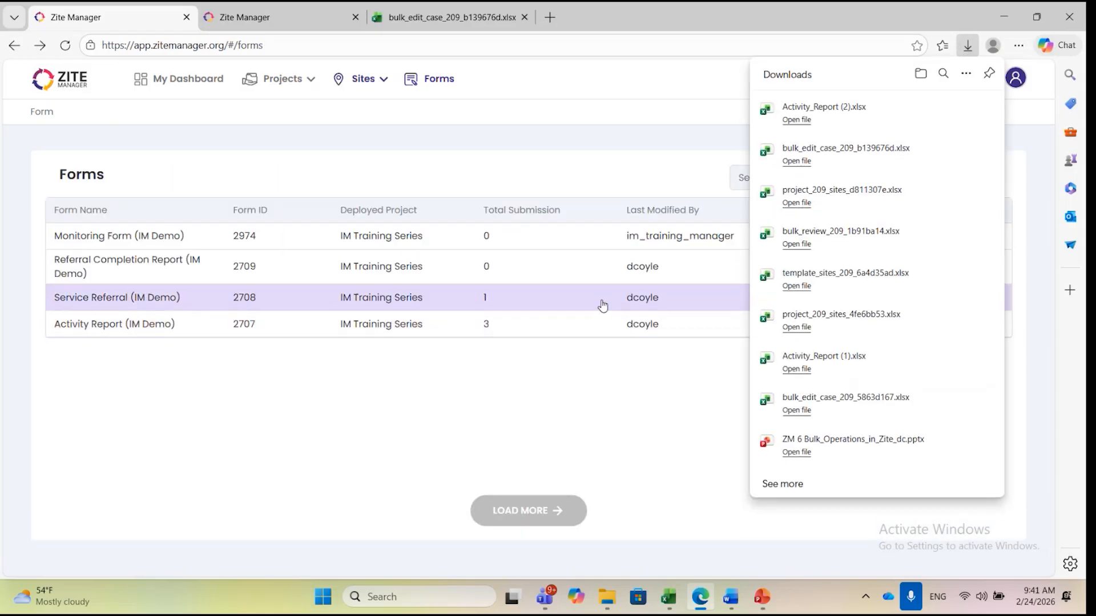
Open the downloaded Activity_Report (2).xlsx from the Downloads folder in Excel
left_click(969, 106)
left_click(454, 252)
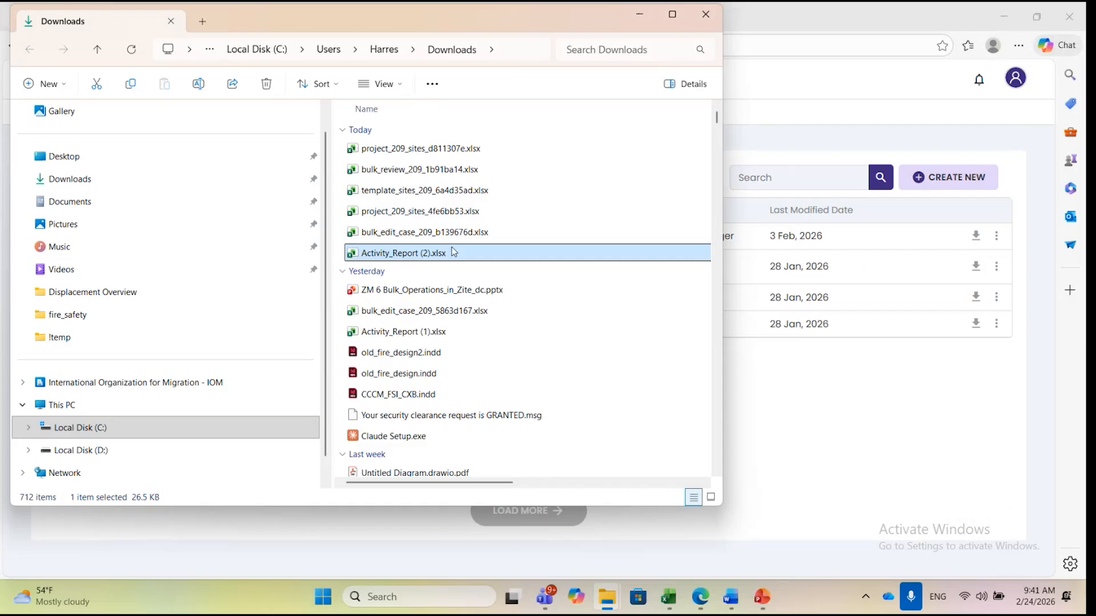
double_click(473, 311)
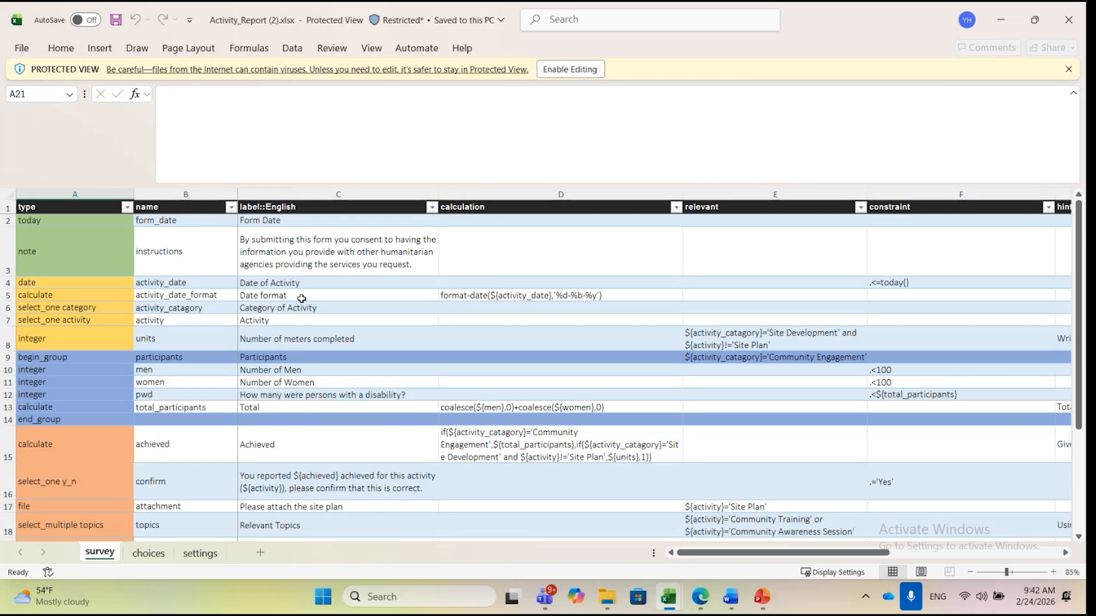
Copy the field name activity_catagory from the survey sheet into C2 of the bulk edit template without source formatting, and clear C3
left_click(186, 308)
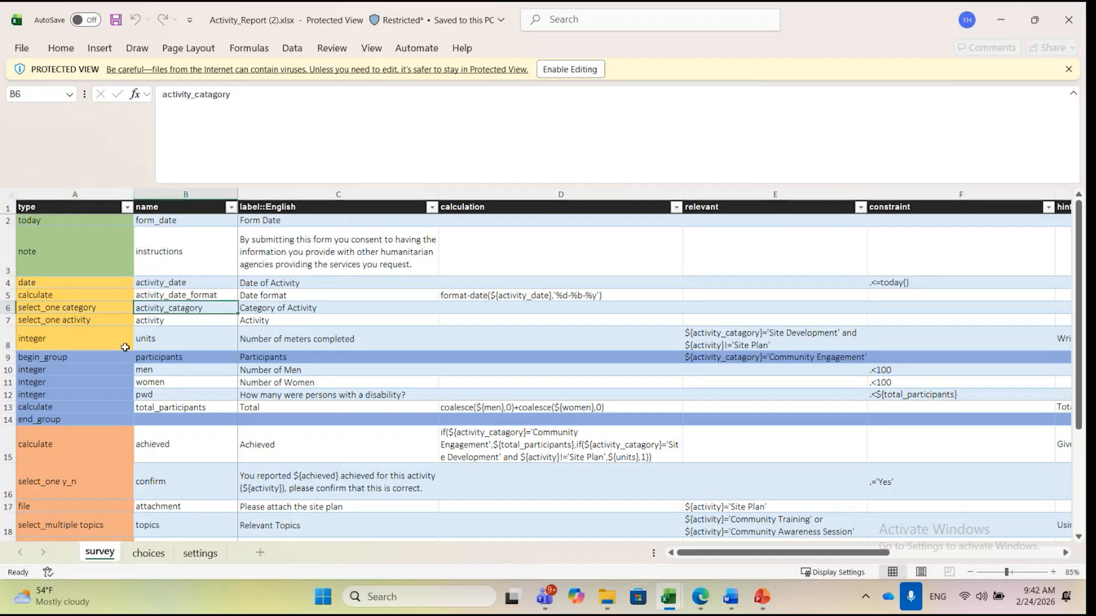
left_click(73, 310)
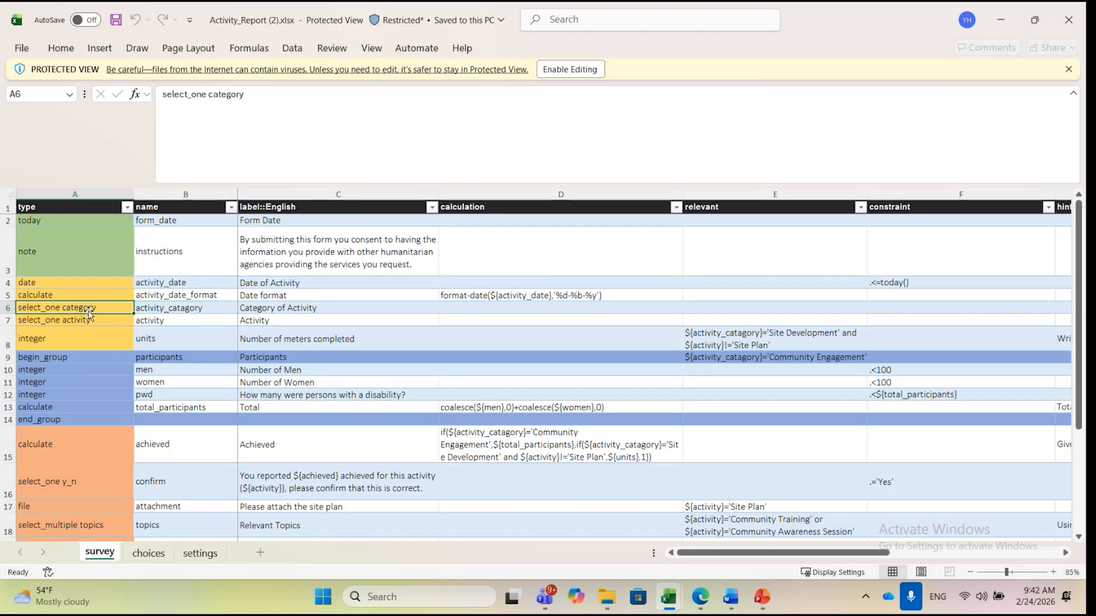
left_click(171, 308)
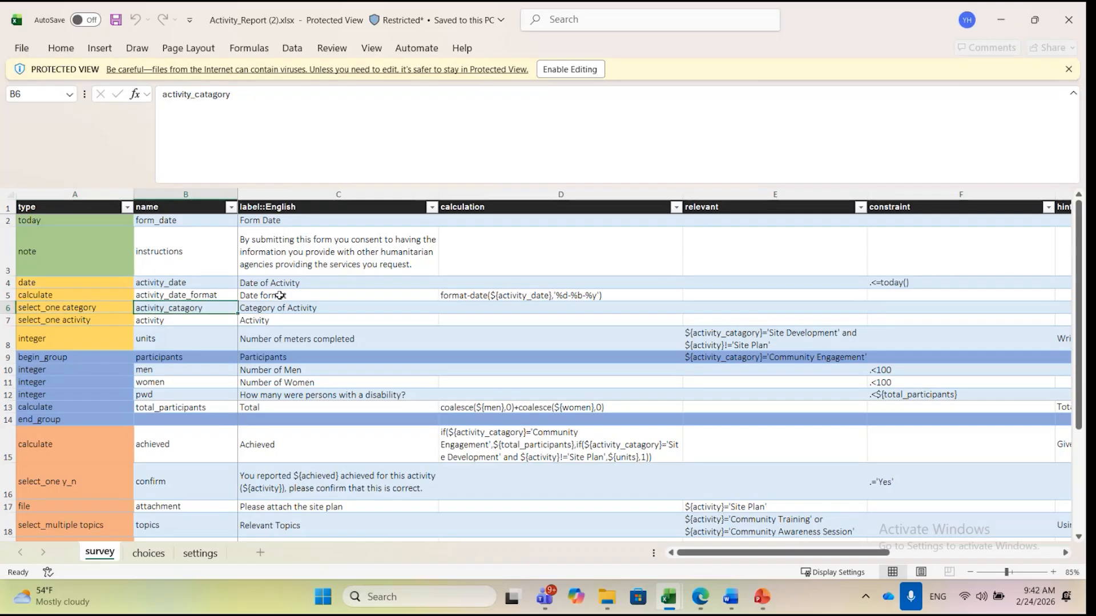
key("ctrl+c")
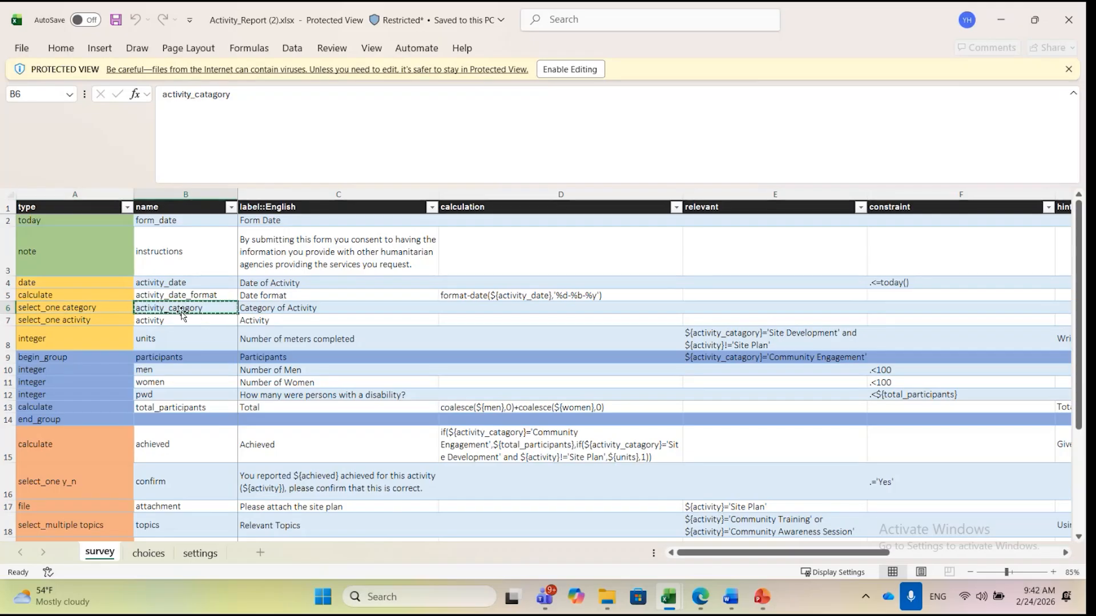
key("alt+Tab")
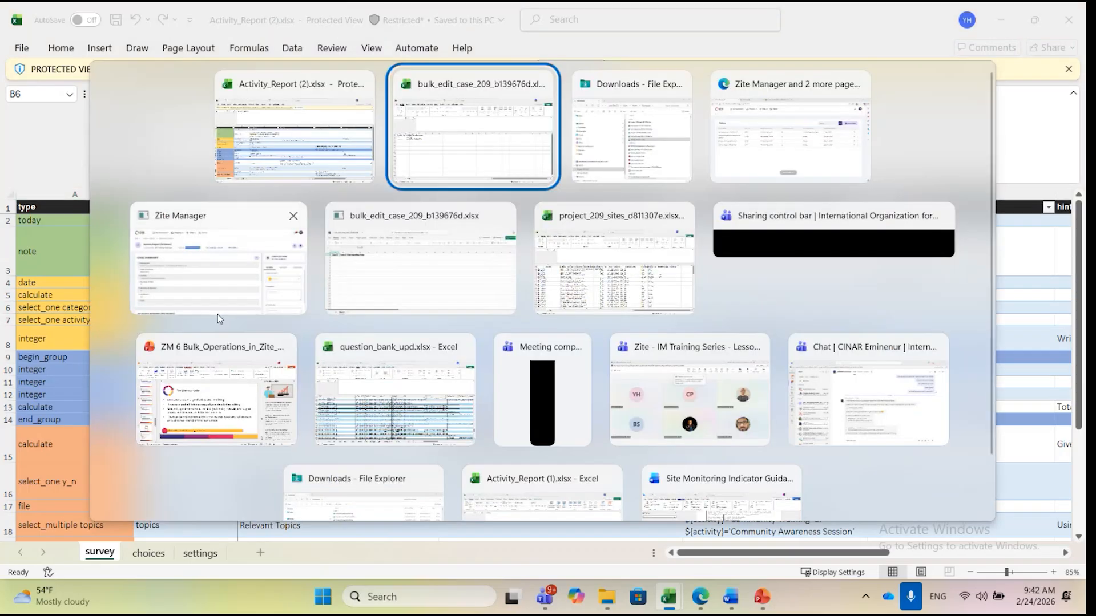
left_click(130, 273)
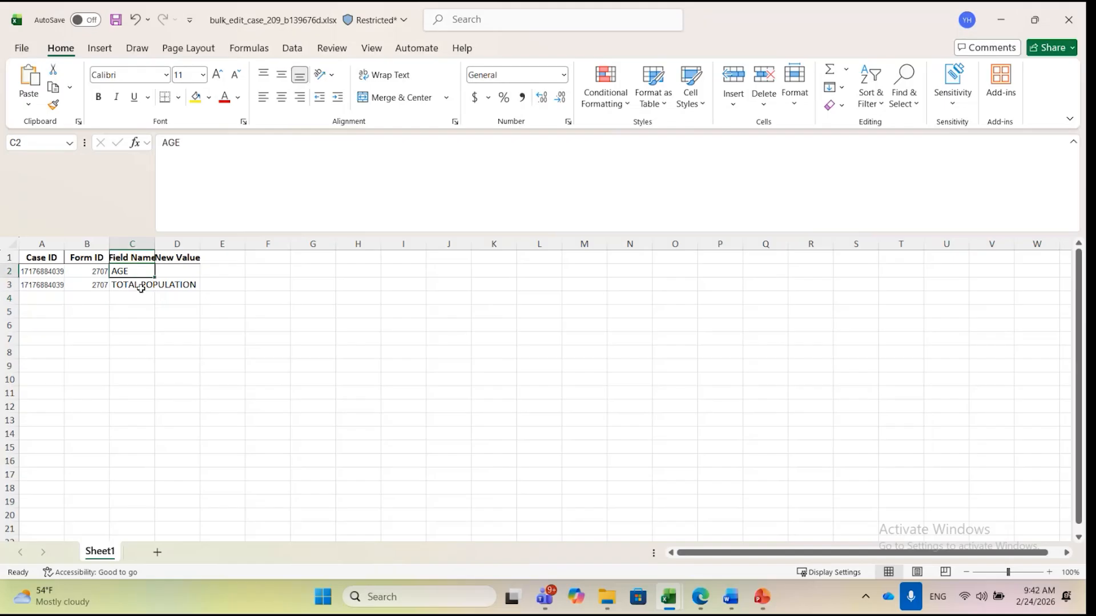
key("ctrl+v")
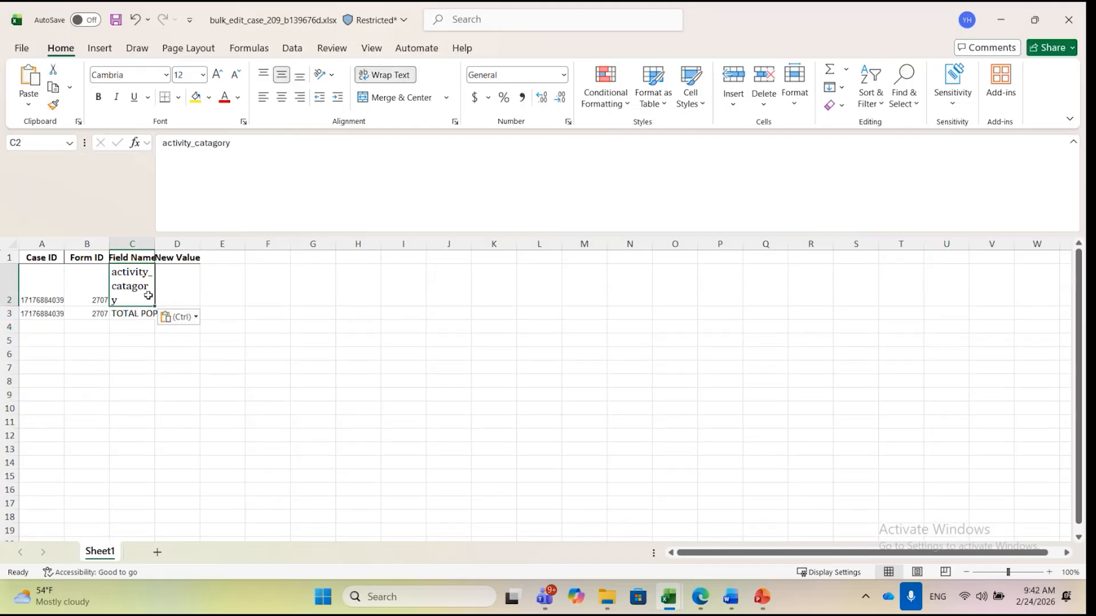
key("ctrl+shift+v")
left_click(121, 284)
key("Delete")
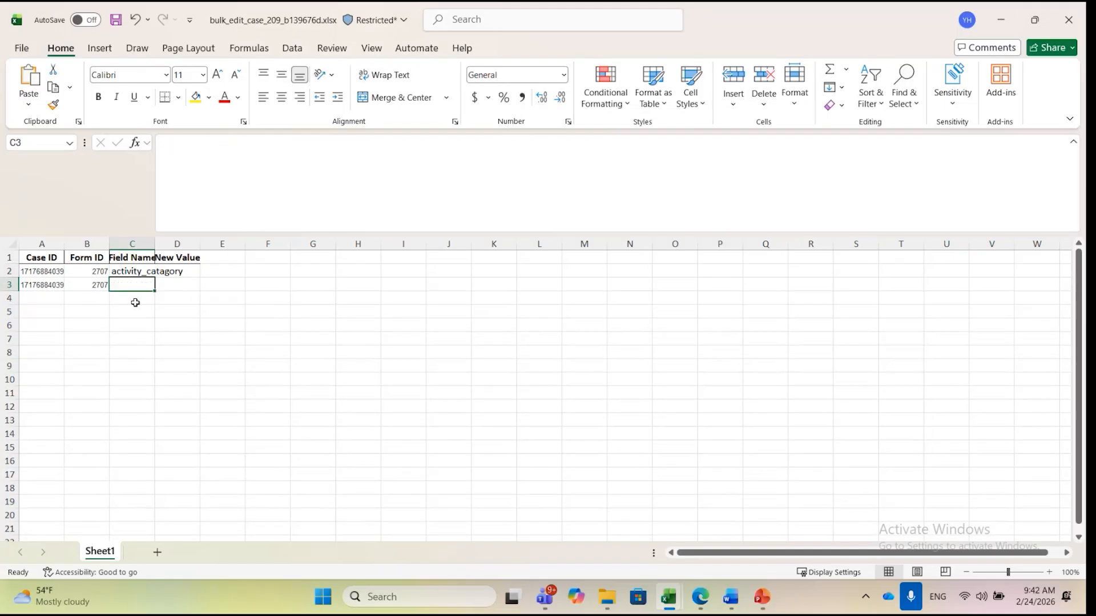
Locate the category option names in the choices sheet of Activity_Report (2).xlsx and enable editing for that workbook
left_click(138, 308)
key("alt+Tab")
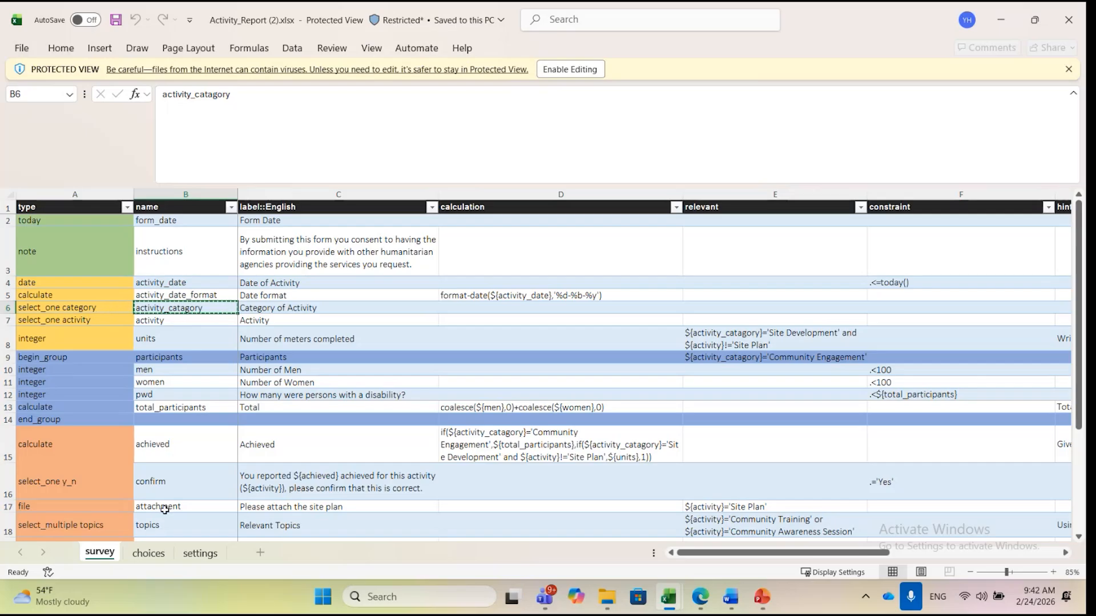
left_click(148, 554)
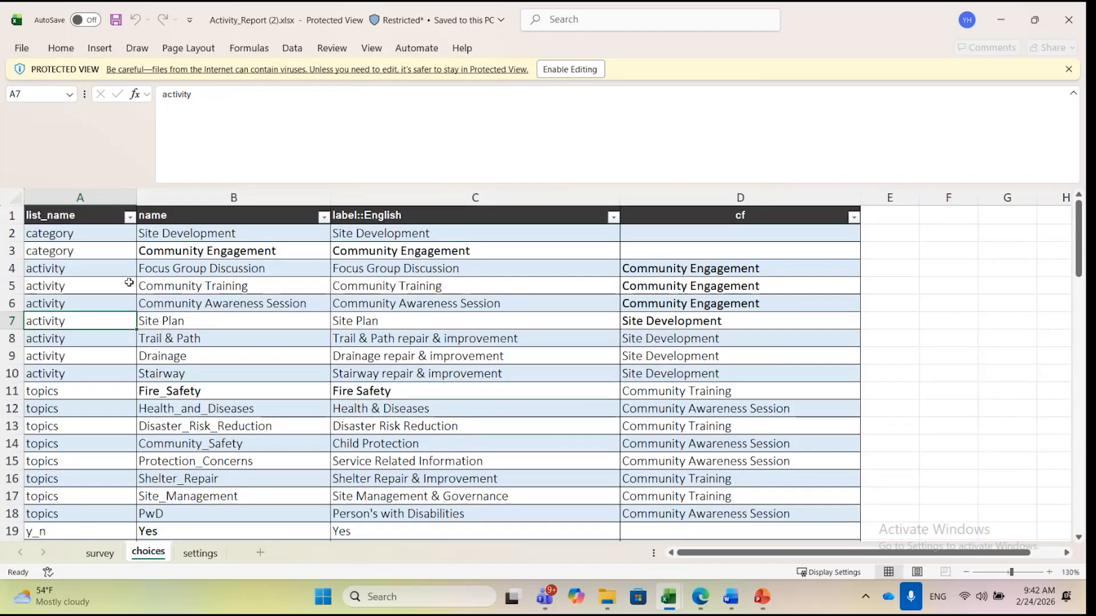
scroll(135, 302, "down", 1)
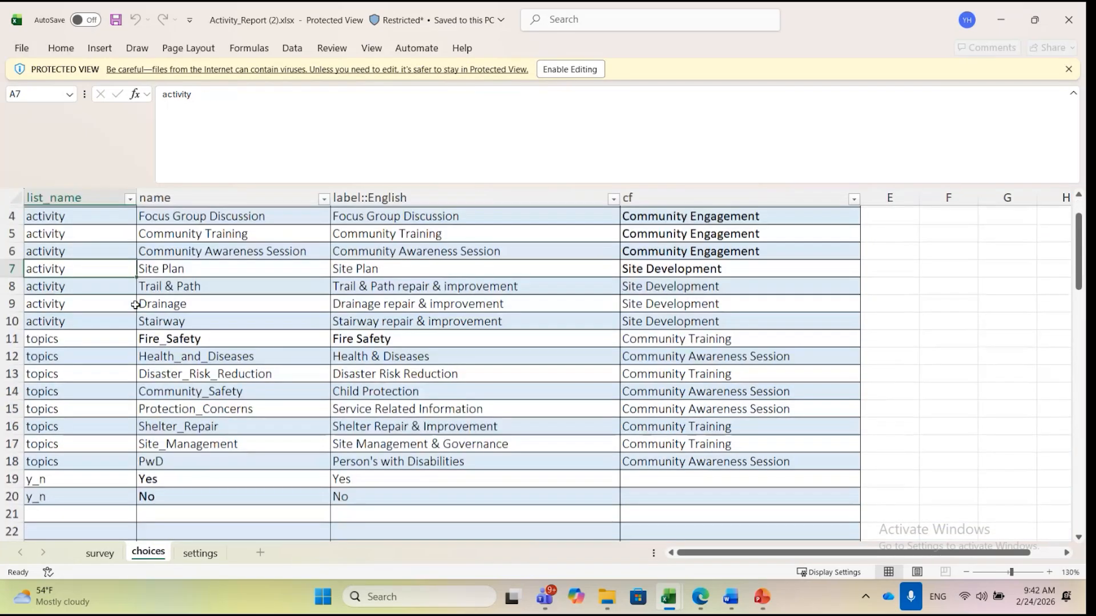
scroll(135, 303, "up", 1)
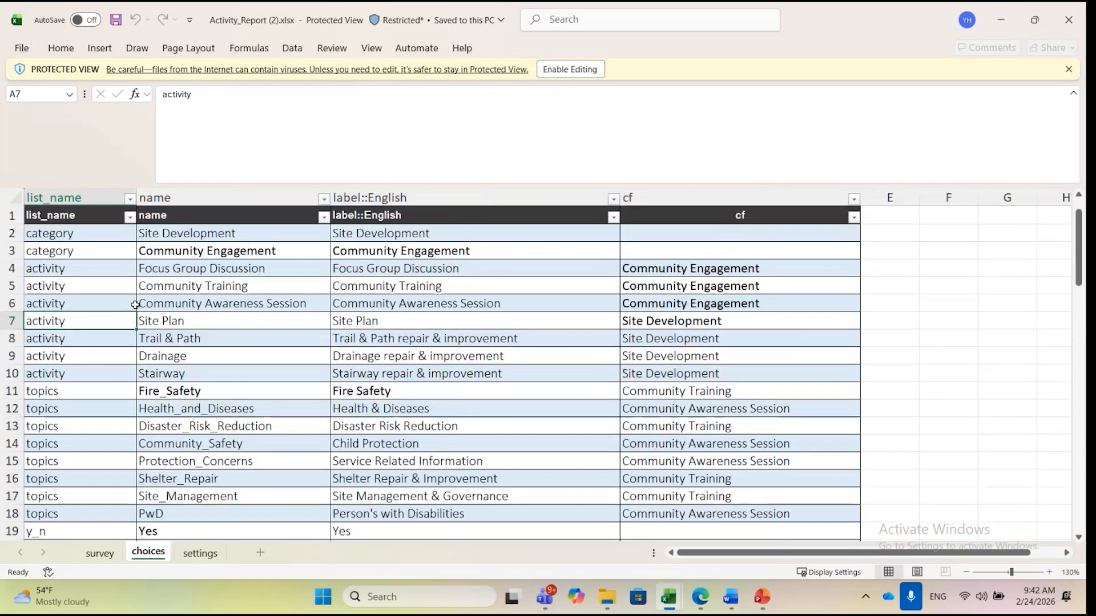
left_click(178, 253)
left_click(183, 233)
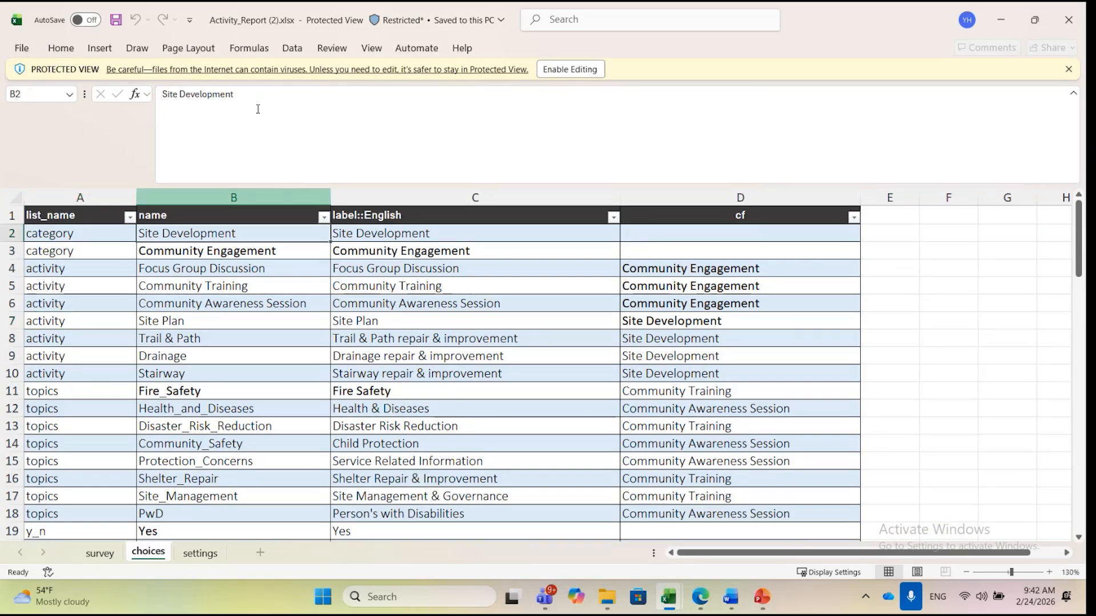
left_click(291, 149)
left_click(510, 336)
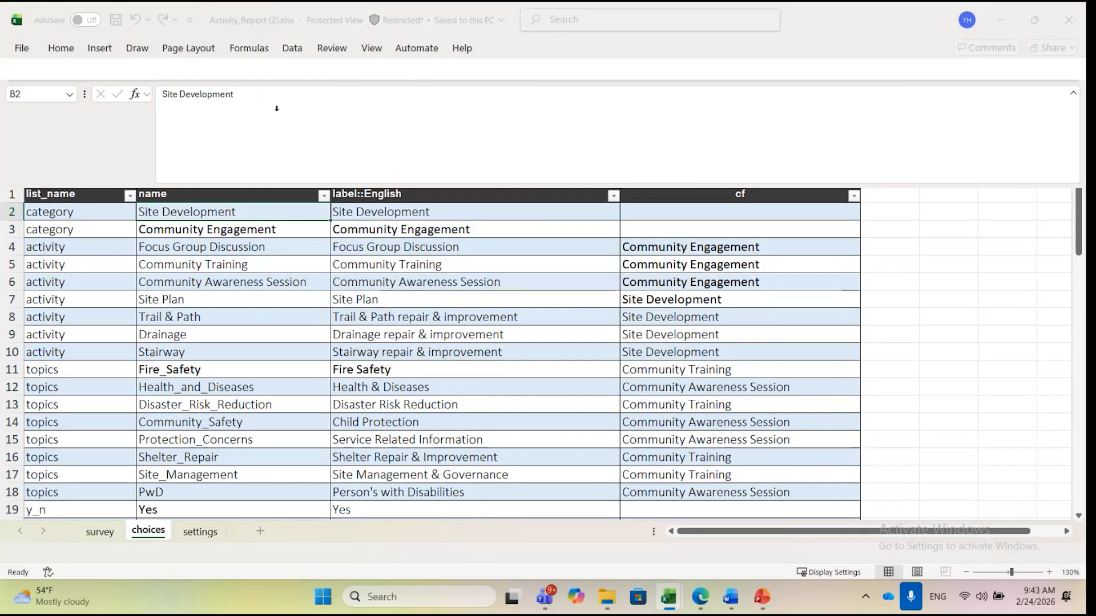
Copy the option name Site Development from the choices sheet into D2 of the bulk edit template
key("ctrl+c")
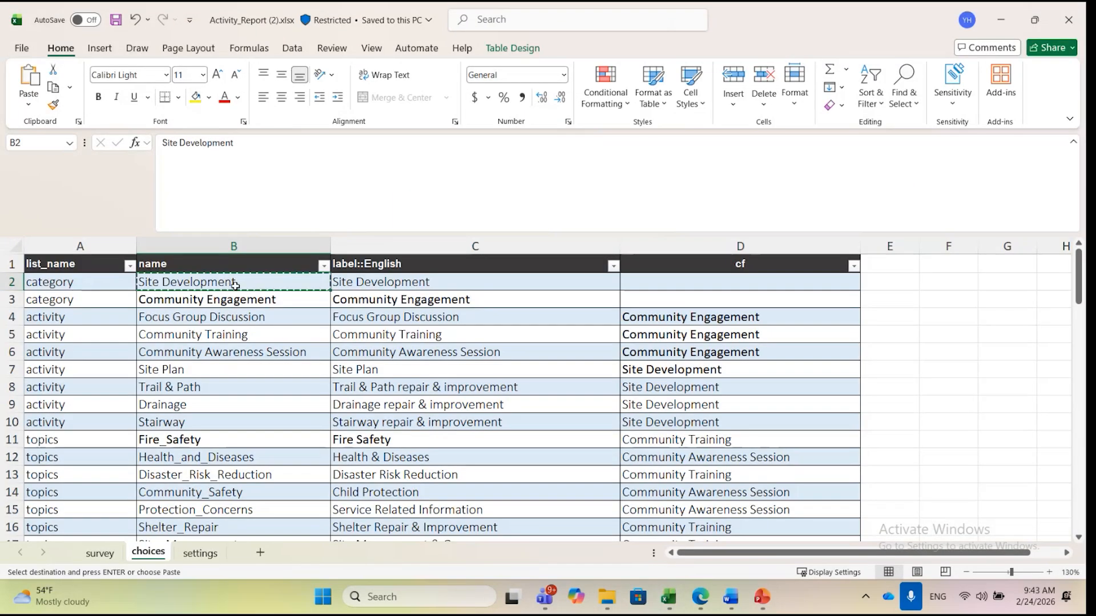
key("alt+Tab")
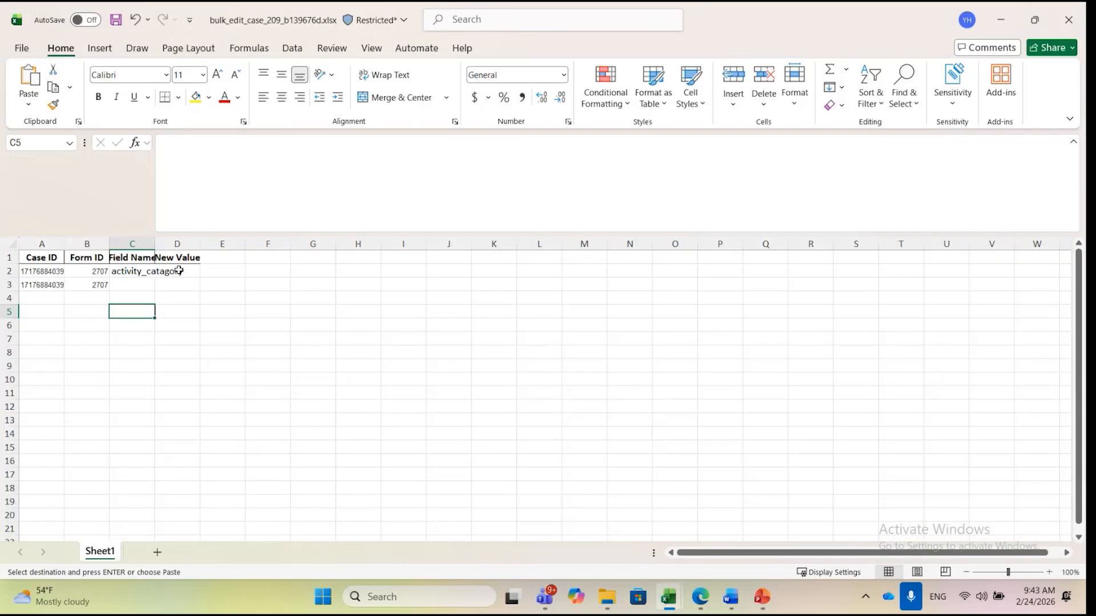
left_click(177, 271)
key("ctrl+v")
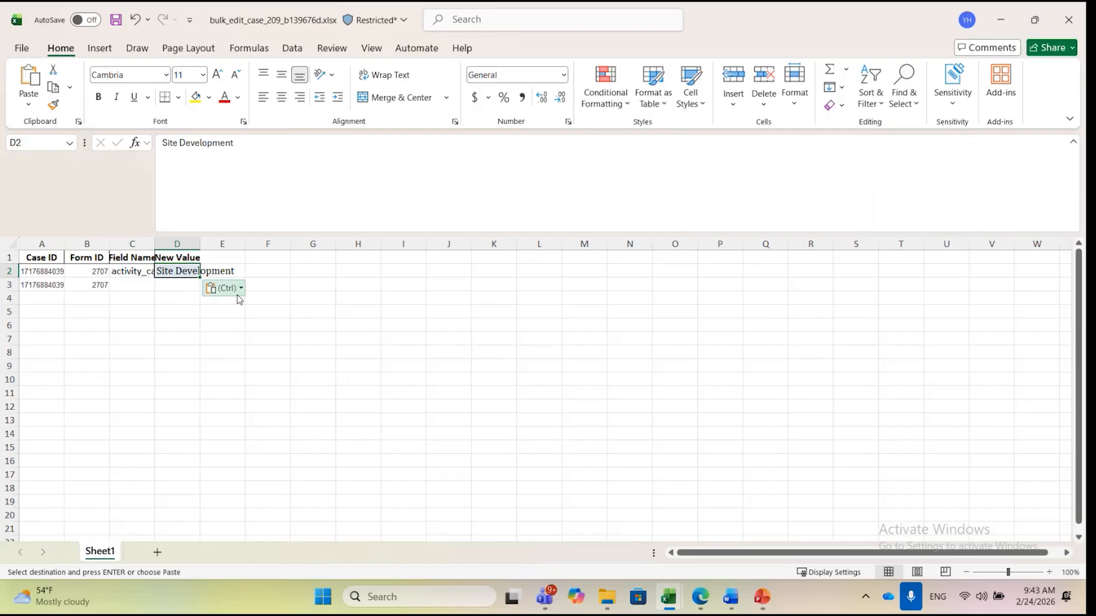
Copy the group name participants from the survey sheet into C3 of the bulk edit template, ending it with a forward slash
left_click(135, 293)
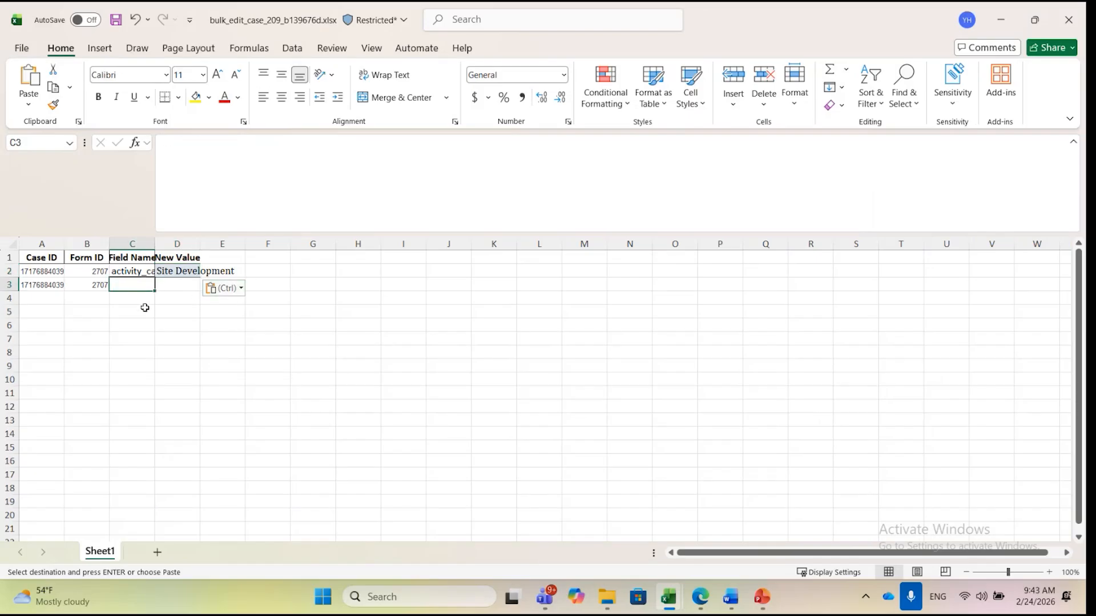
key("alt+Tab")
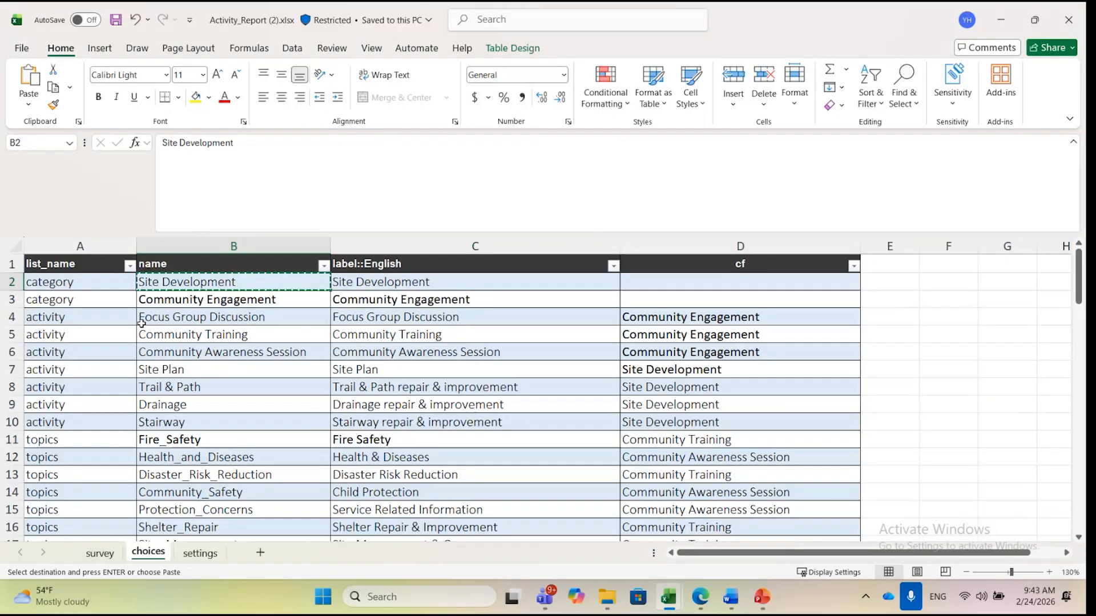
left_click(100, 553)
scroll(144, 447, "down", 1)
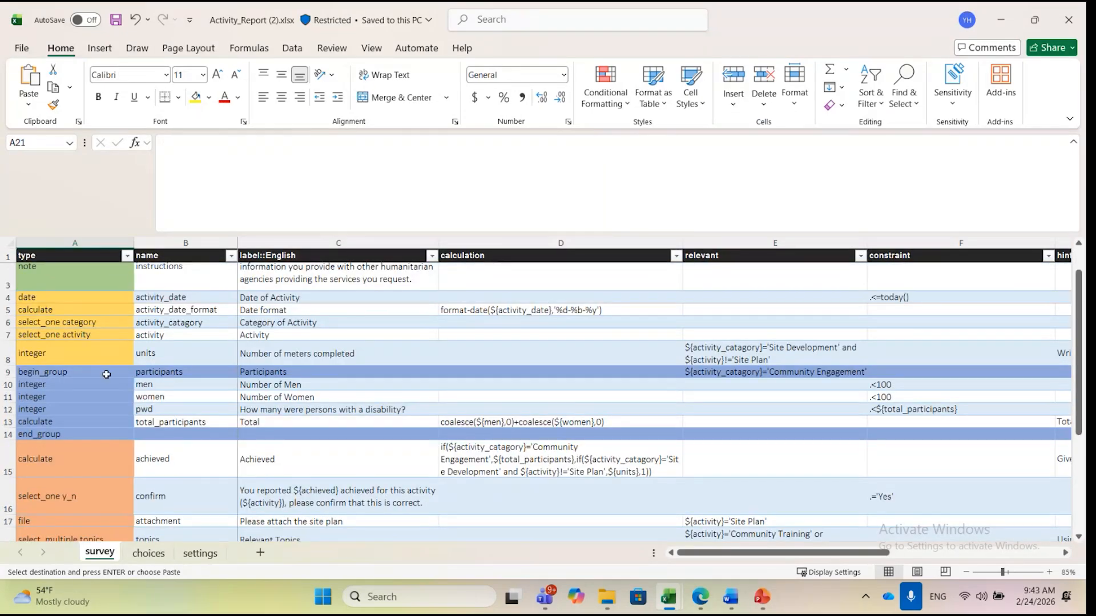
left_click(171, 372)
left_click_drag(231, 159, 152, 149)
left_click(197, 467)
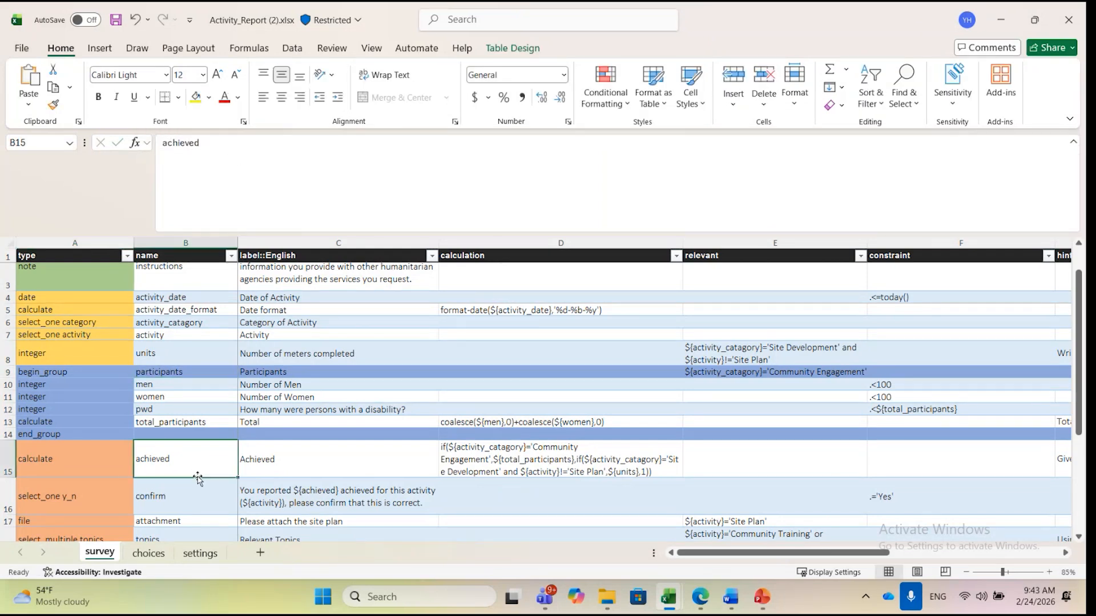
left_click(178, 412)
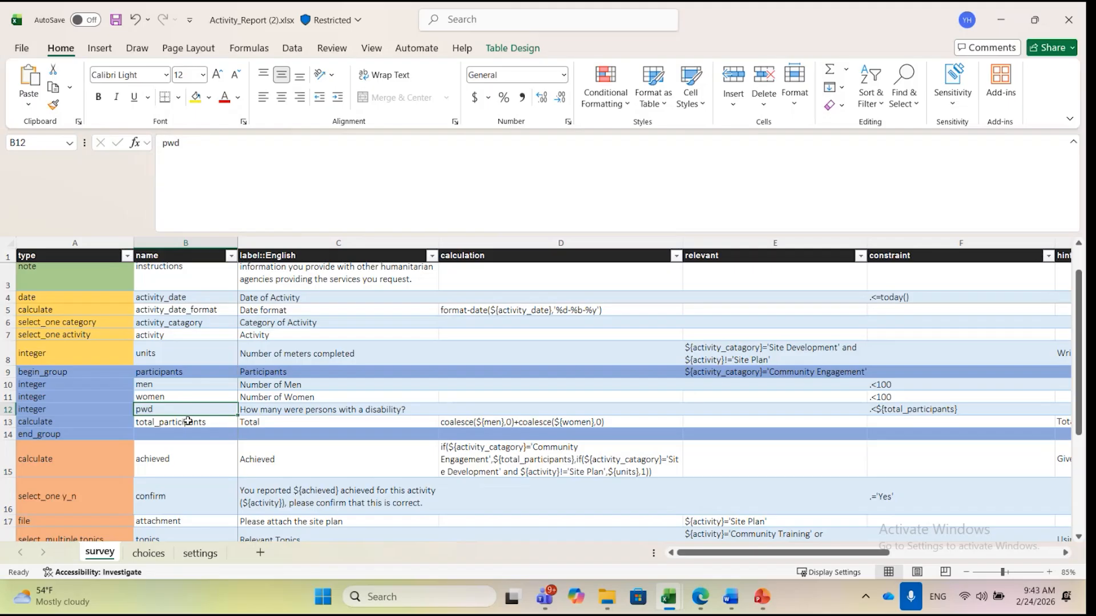
key("alt+Tab")
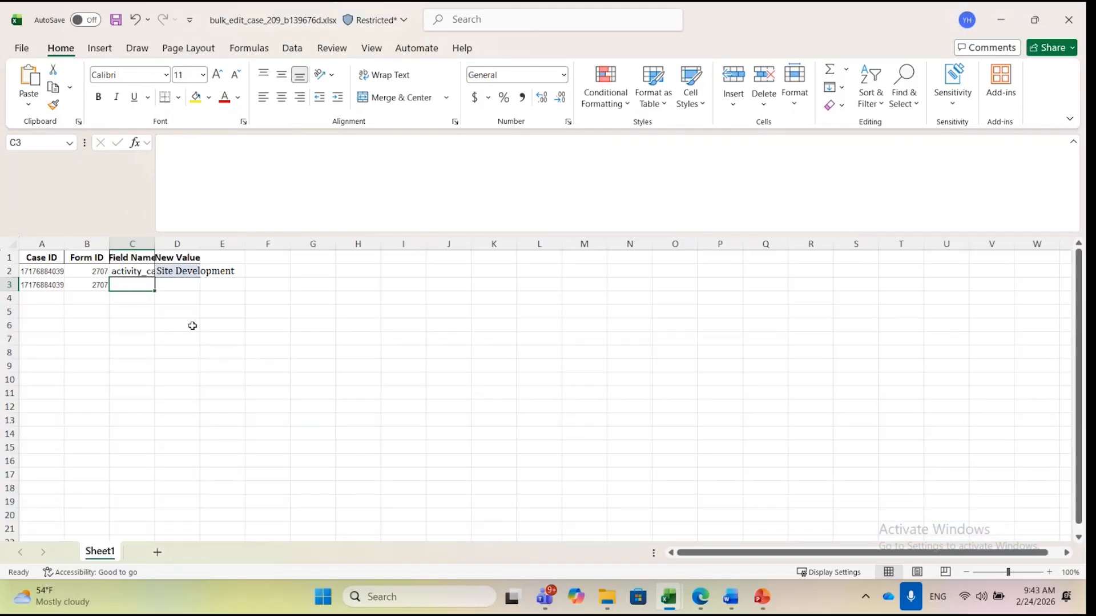
left_click(228, 169)
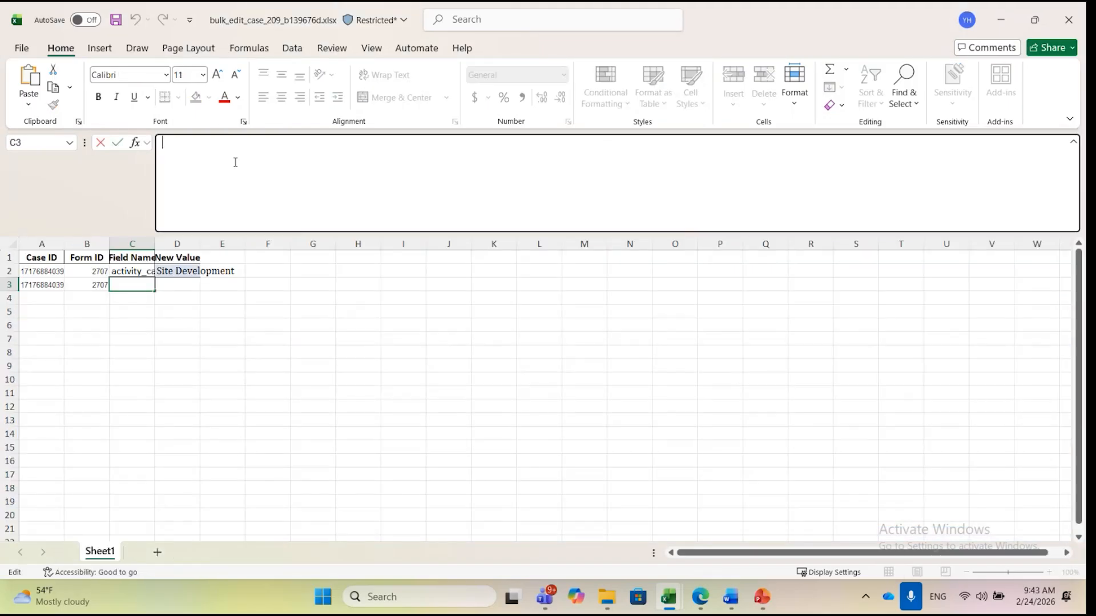
key("ctrl+v")
left_click(173, 388)
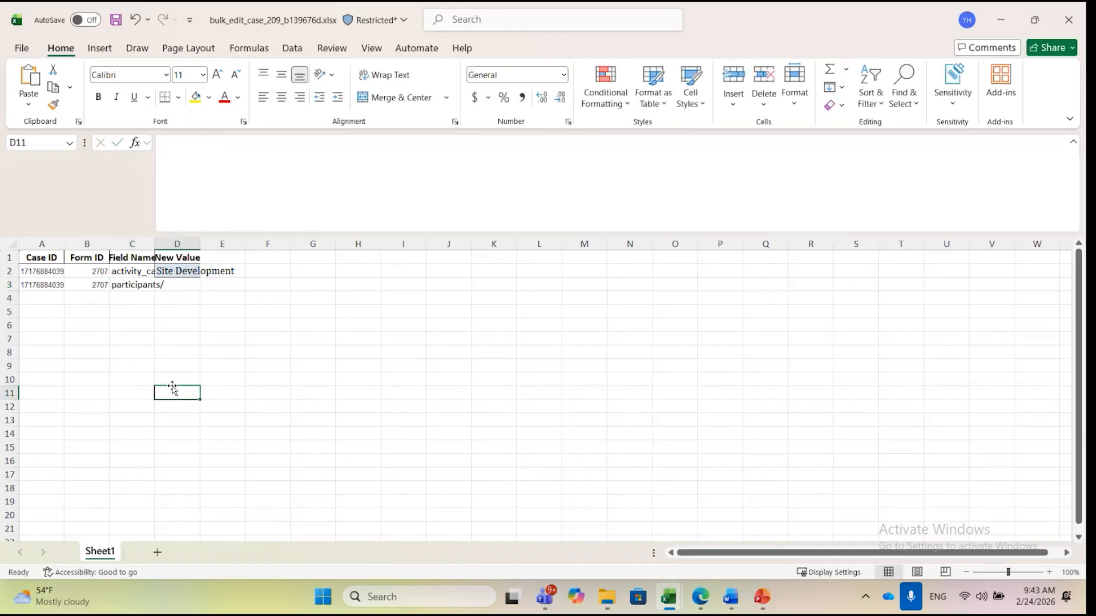
Complete the field name in C3 as participants/pwd, with pwd in lowercase
left_click(142, 284)
left_click(292, 136)
type("PW")
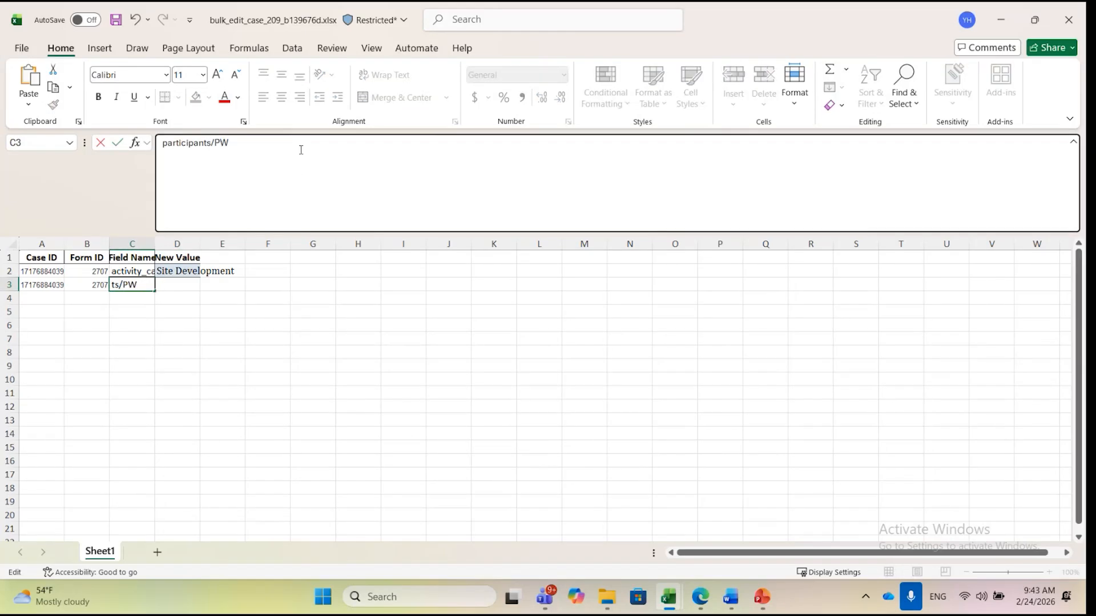
type("D")
key("BackSpace")
key("BackSpace")
key("BackSpace")
type("pwd")
key("Return")
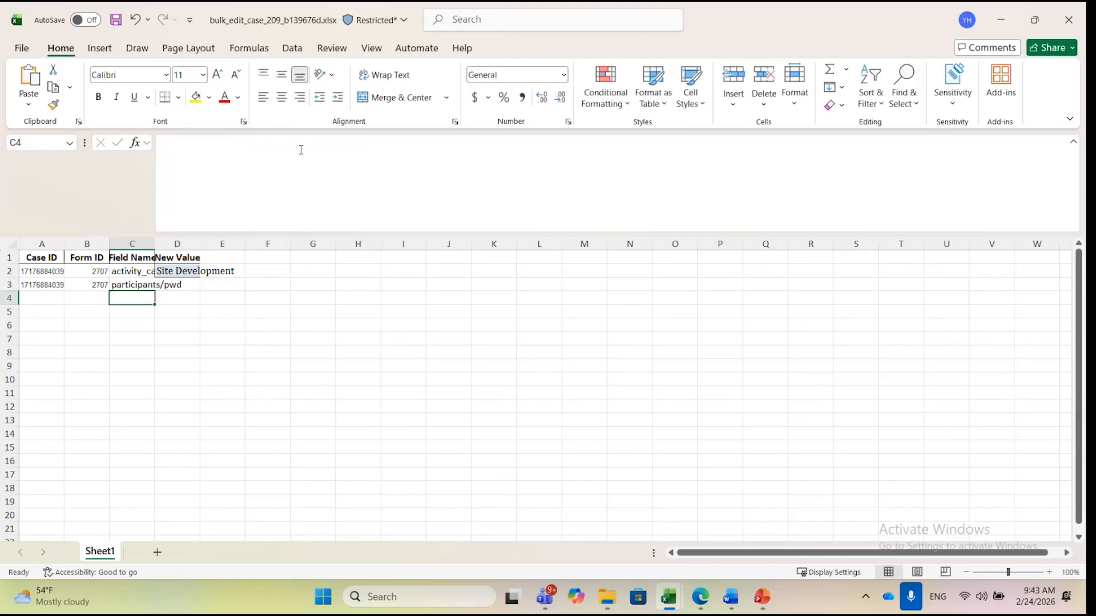
Check the pwd field in the survey sheet and enter 200 as its new value in D3 of the template
key("alt+Tab")
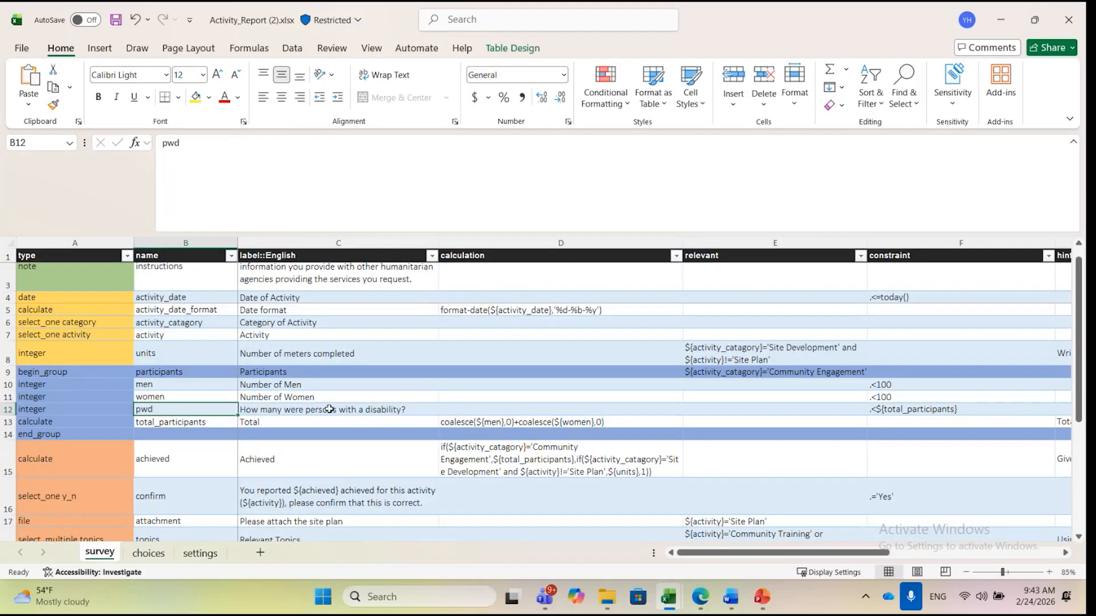
key("alt+Tab")
left_click(188, 284)
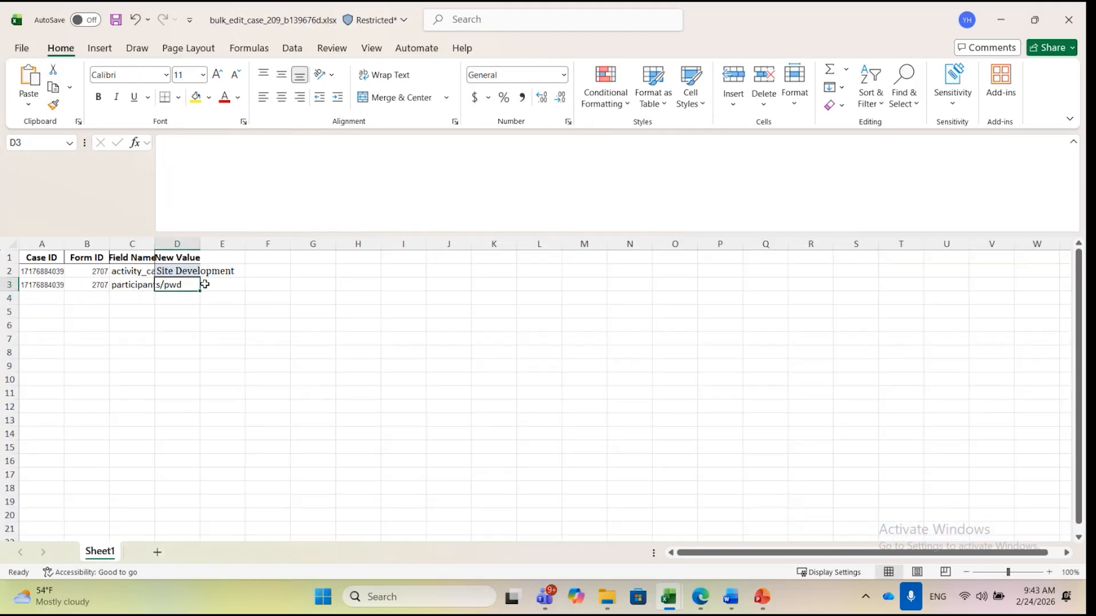
type("200")
key("Return")
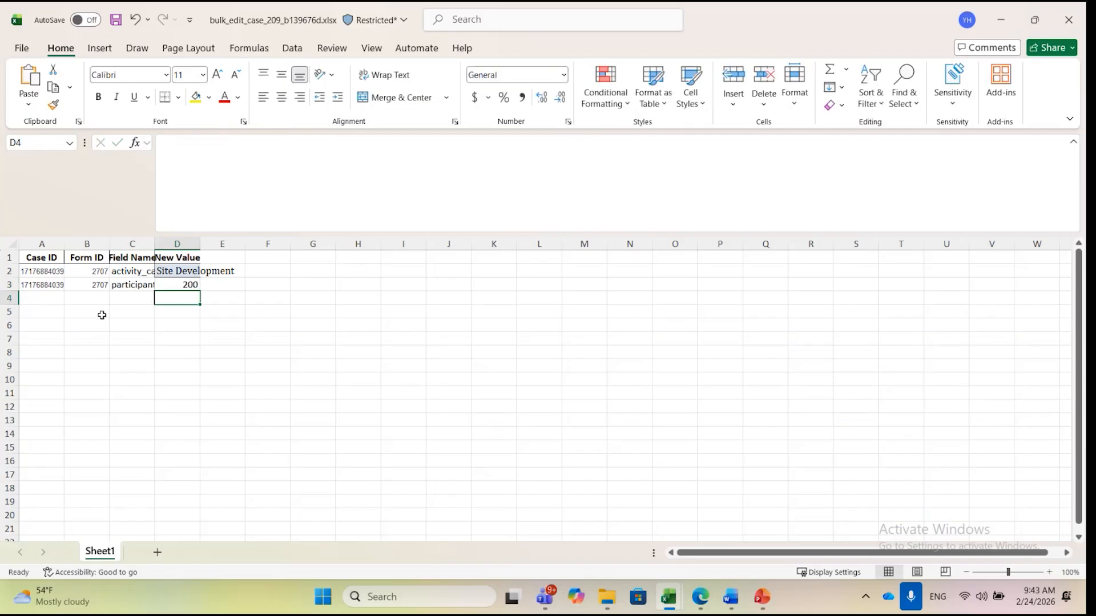
Duplicate the participants/pwd entry from row 3, columns A to D, into row 4
left_click(123, 284)
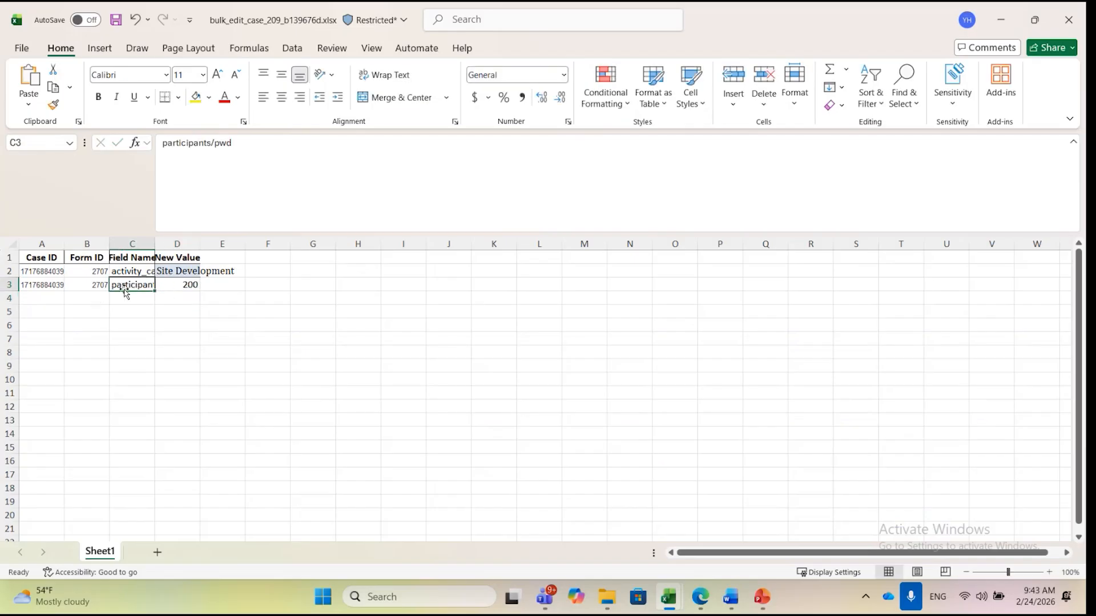
left_click_drag(43, 284, 191, 284)
key("ctrl+c")
left_click(46, 298)
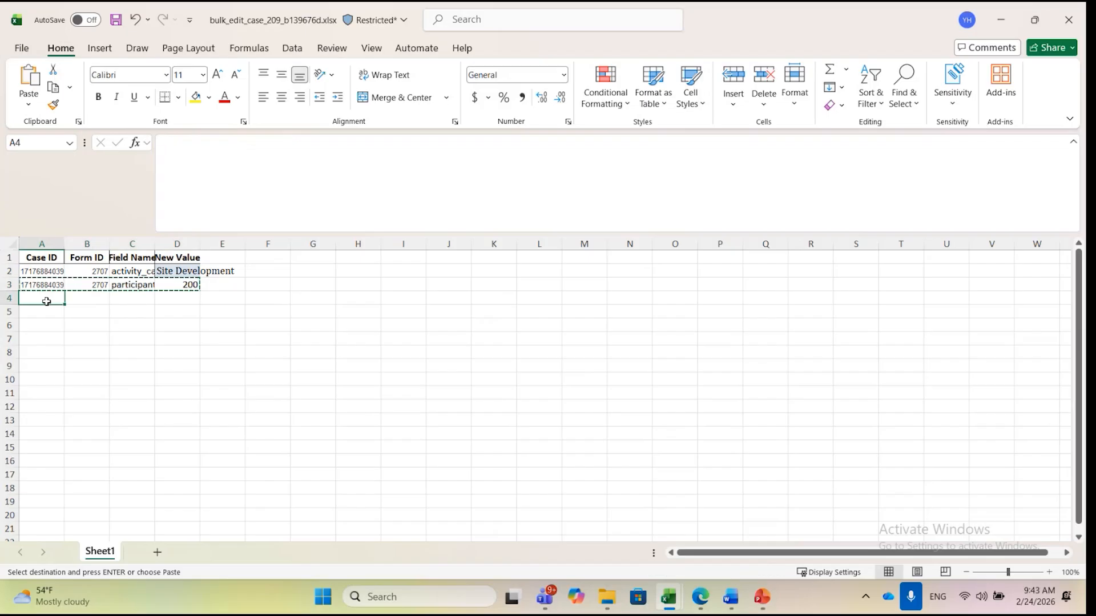
key("ctrl+v")
left_click(89, 348)
Replace the forward slash in the C4 field name with a backslash and save the template
left_click(145, 298)
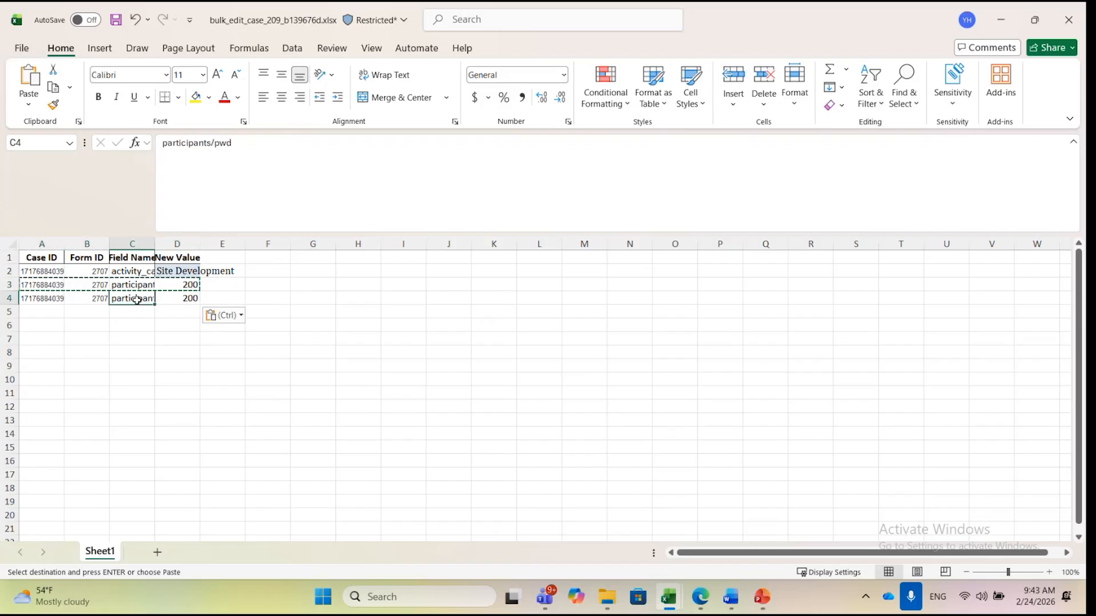
left_click(219, 142)
key("BackSpace")
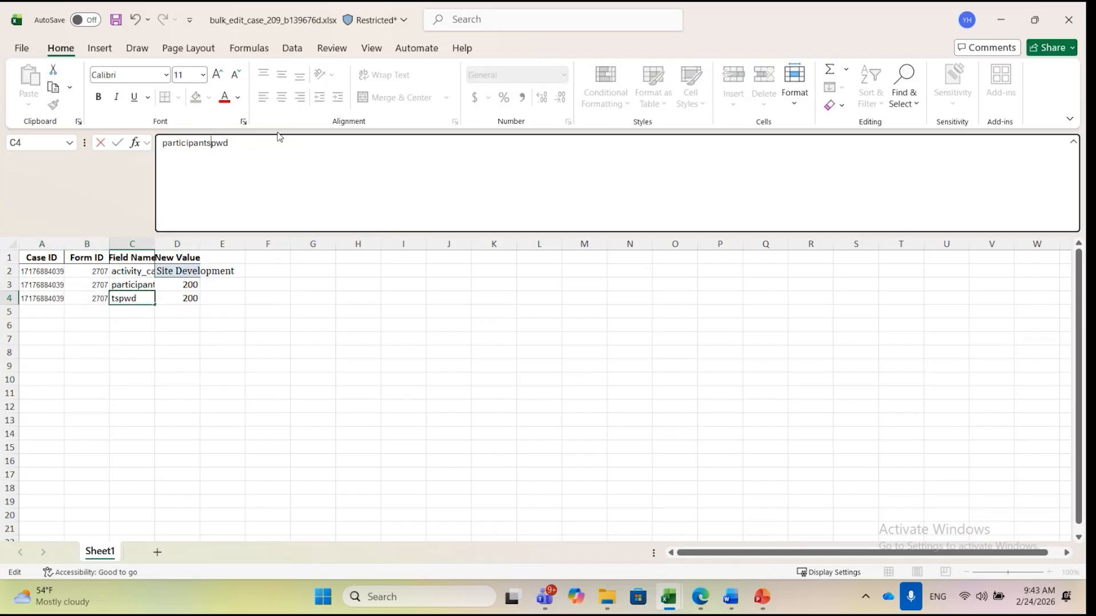
type("\\")
left_click(255, 391)
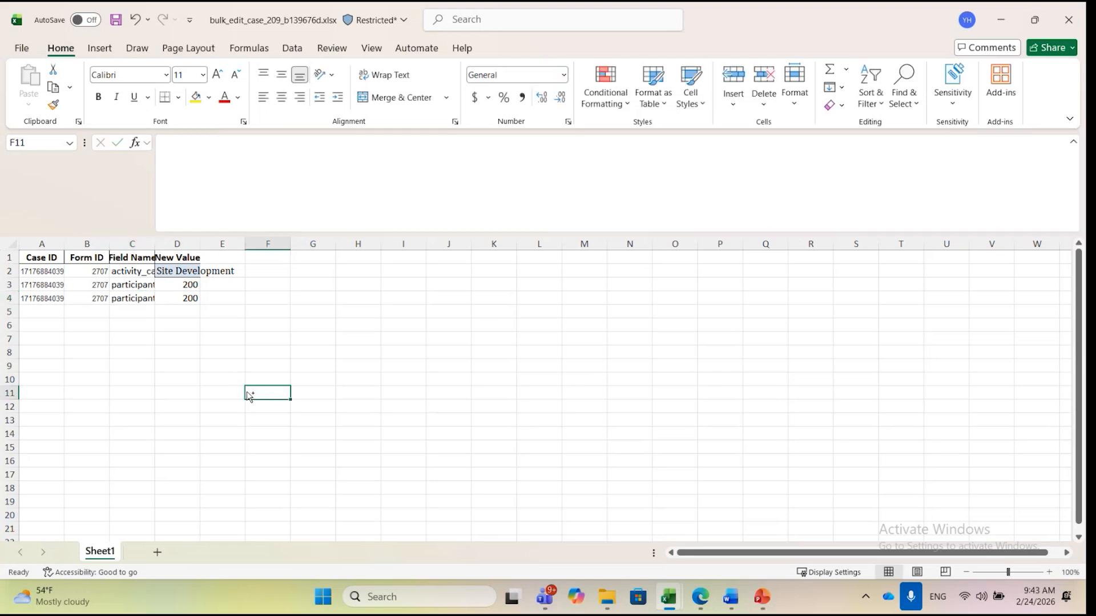
key("ctrl+s")
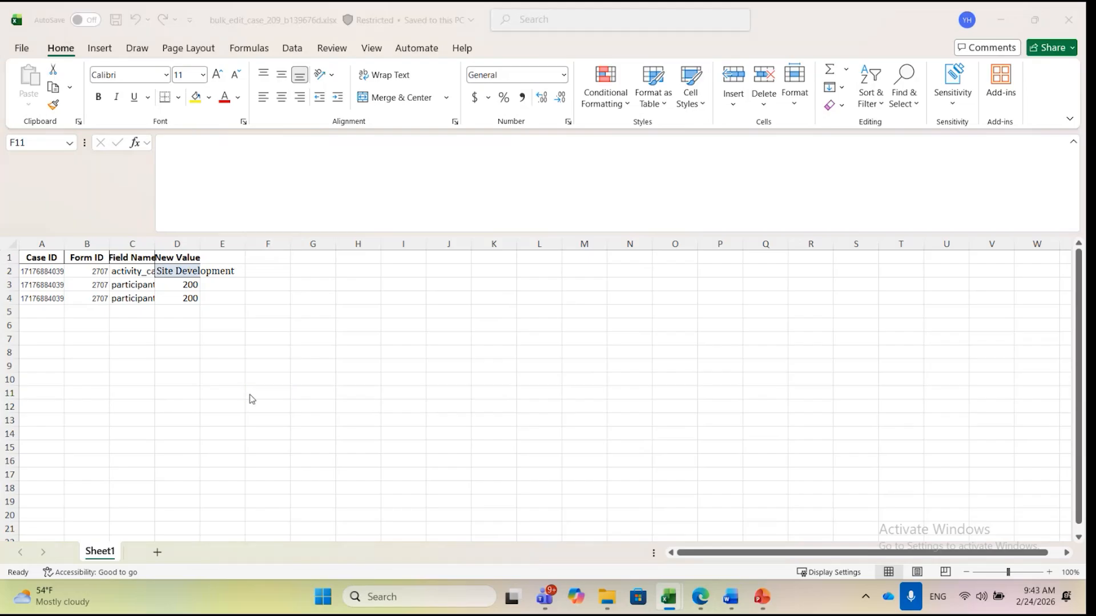
Switch to Zite Manager and open the Edit Submissions bulk upload page in the IM Training Series project settings
key("alt+Tab")
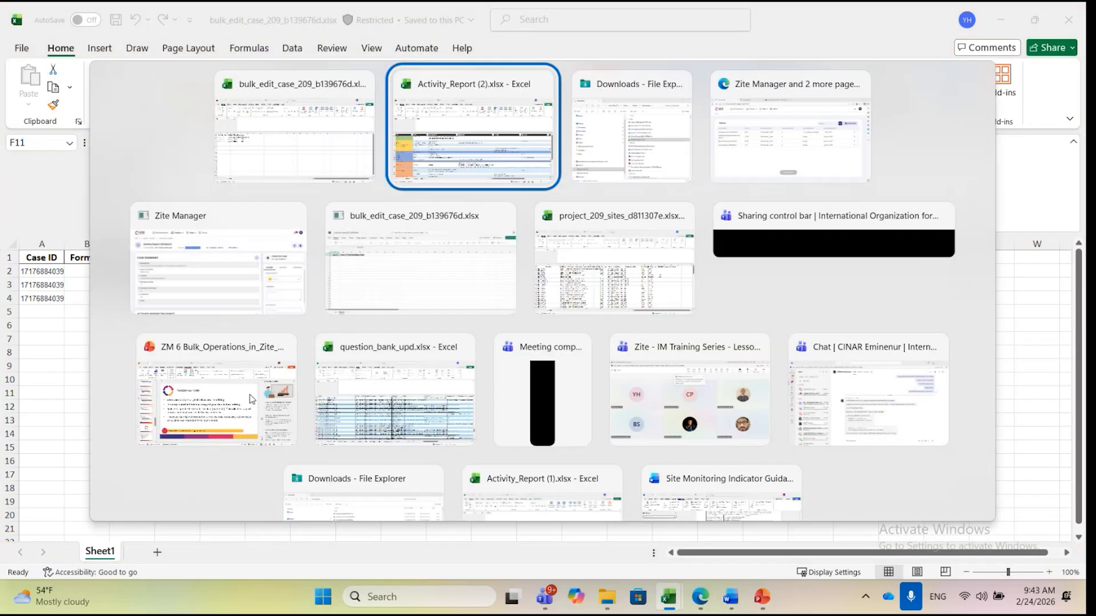
key("Escape")
key("alt+Tab")
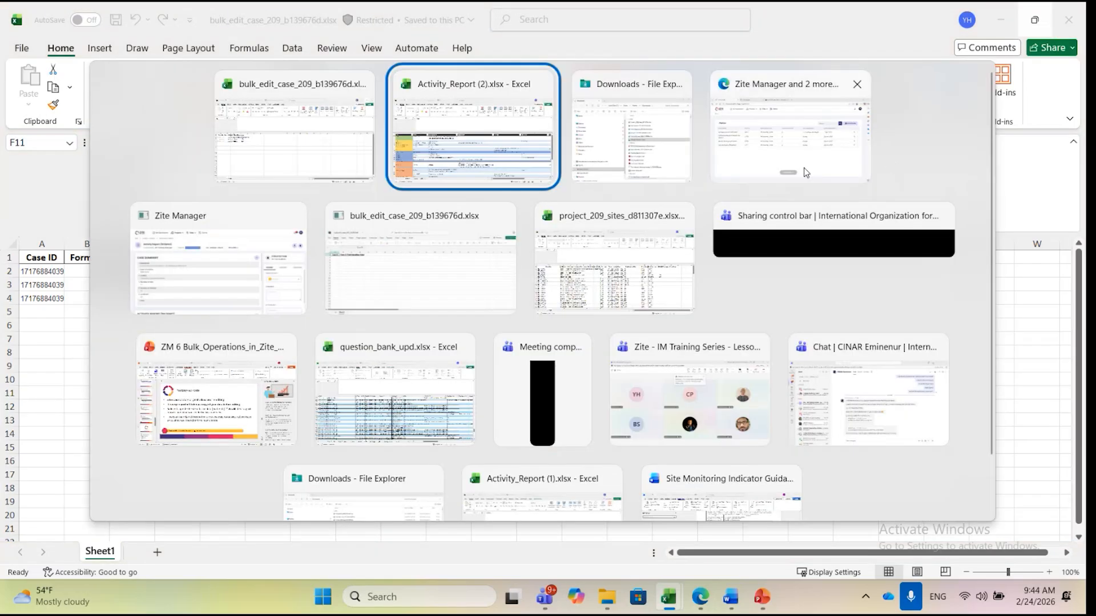
left_click(806, 173)
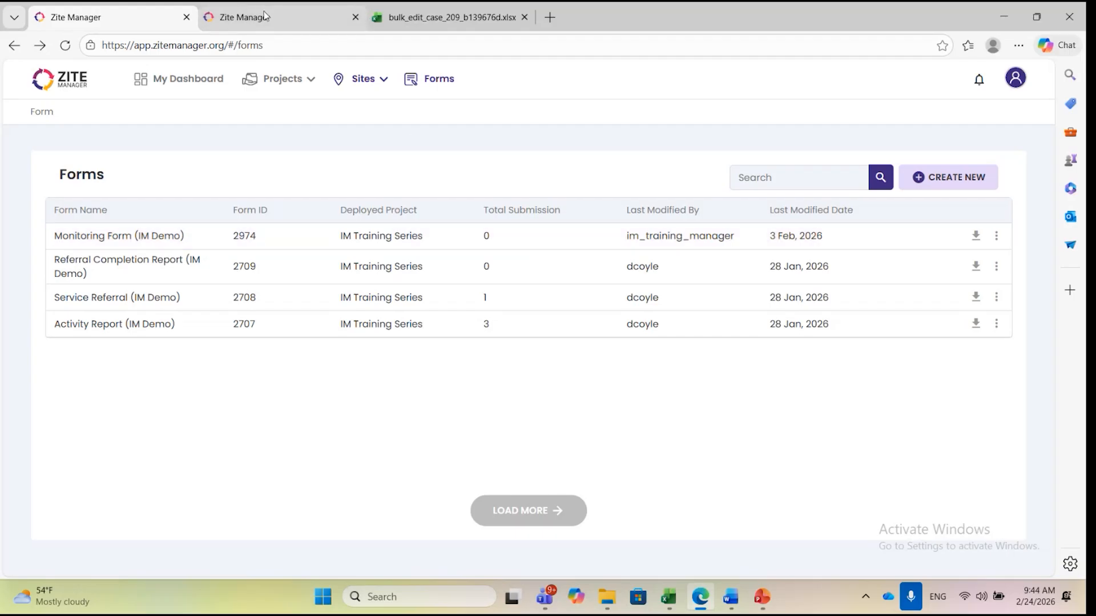
left_click(311, 79)
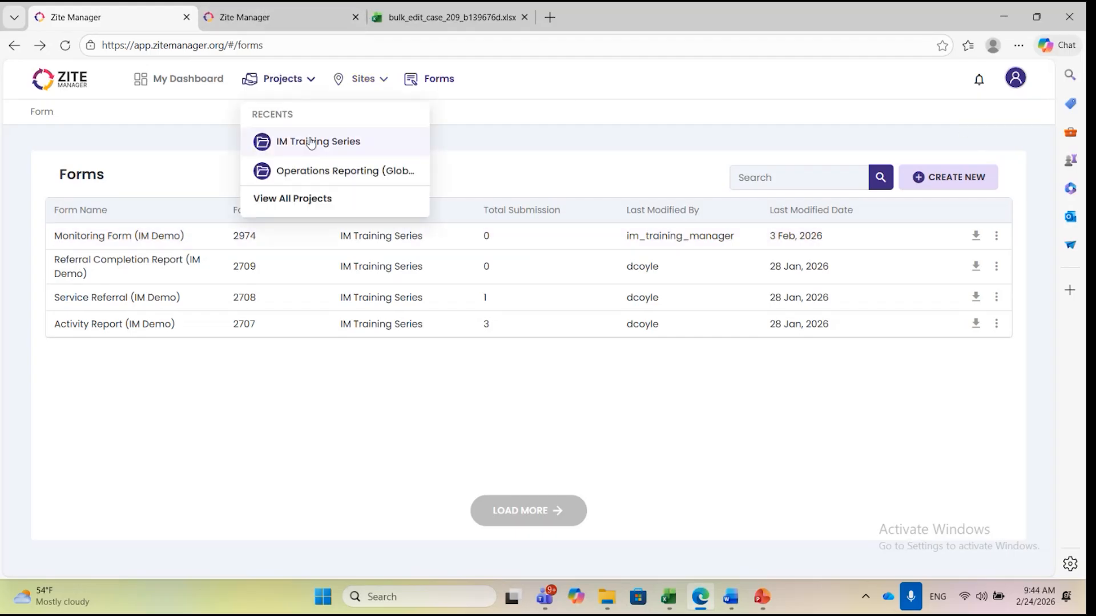
left_click(313, 142)
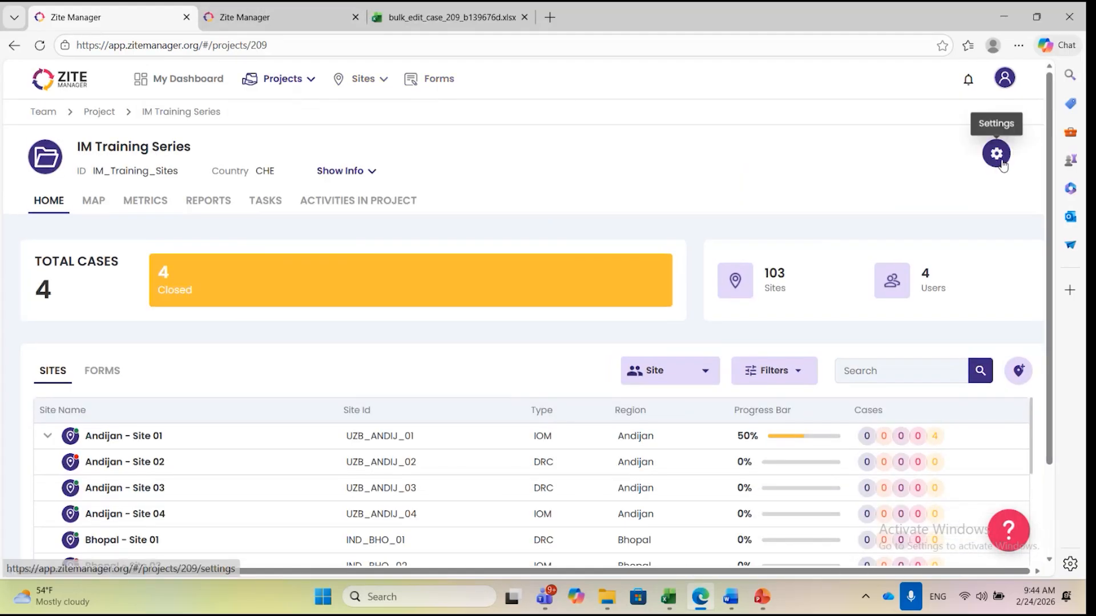
left_click(996, 154)
left_click(179, 366)
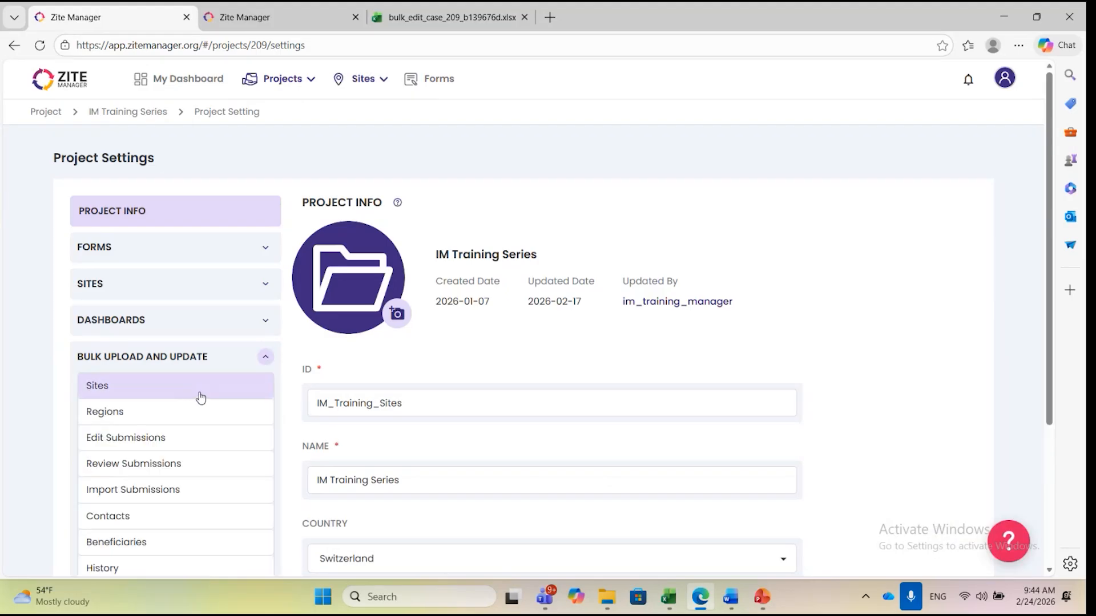
left_click(165, 443)
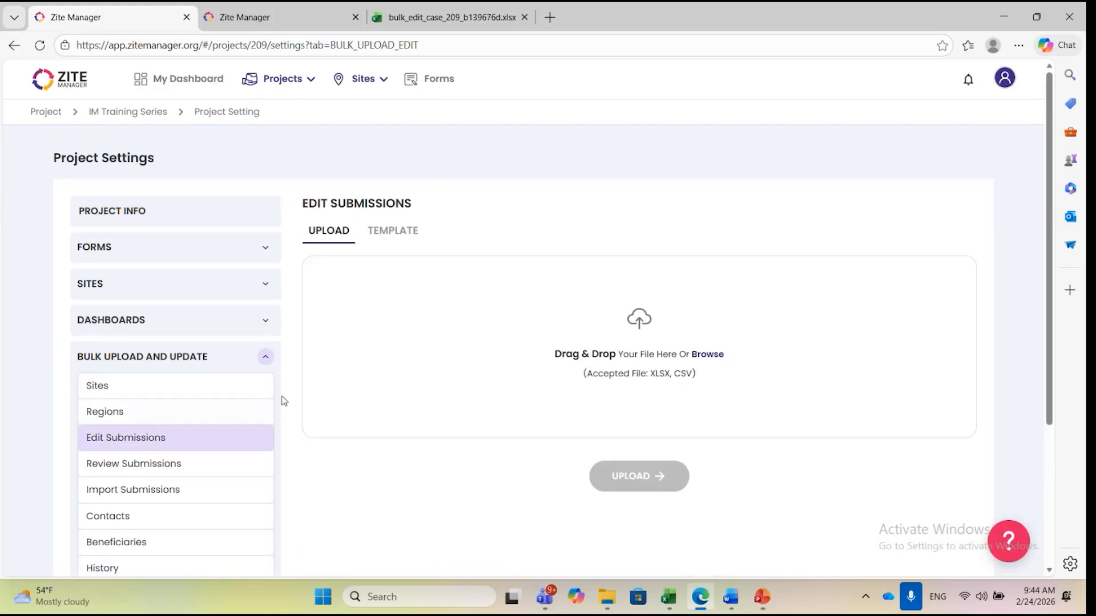
Upload bulk_edit_case_209_b139676d.xlsx from Downloads as the Edit Submissions file and dismiss the result message
left_click(401, 233)
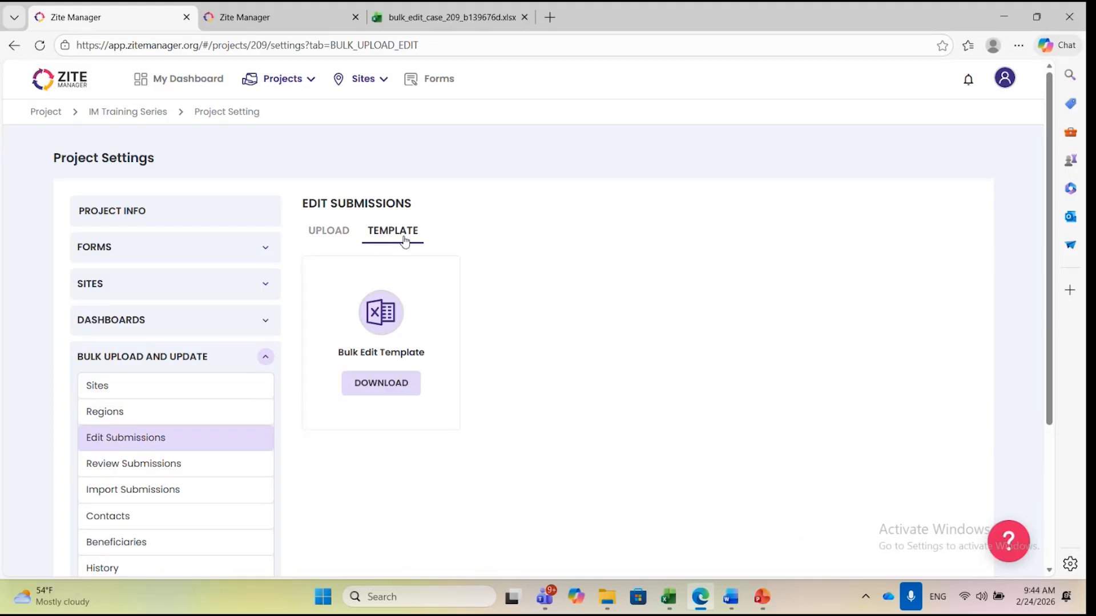
left_click(319, 233)
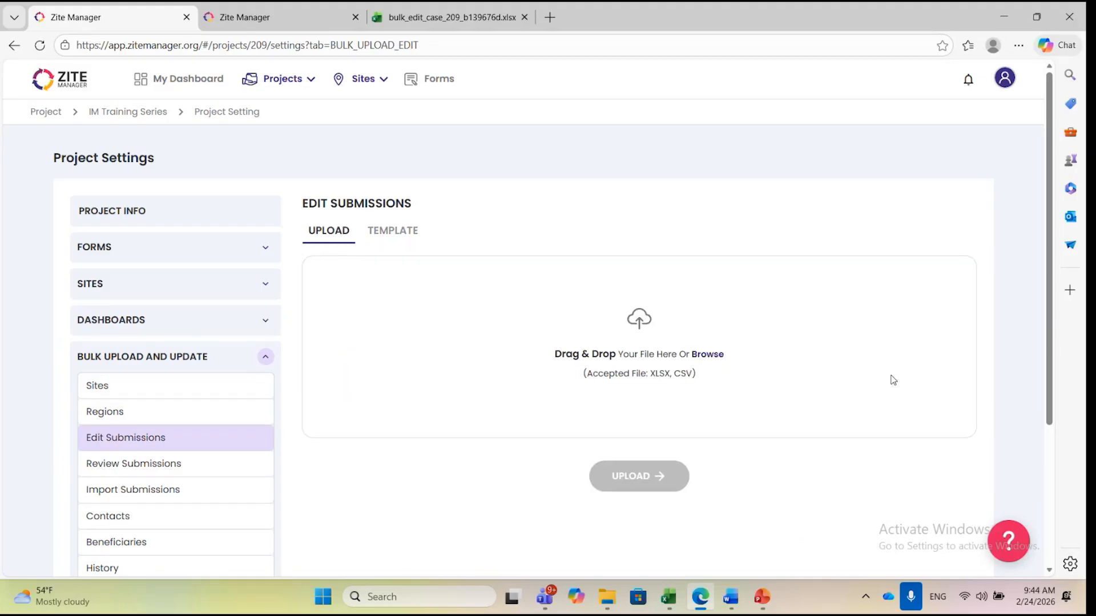
left_click(708, 355)
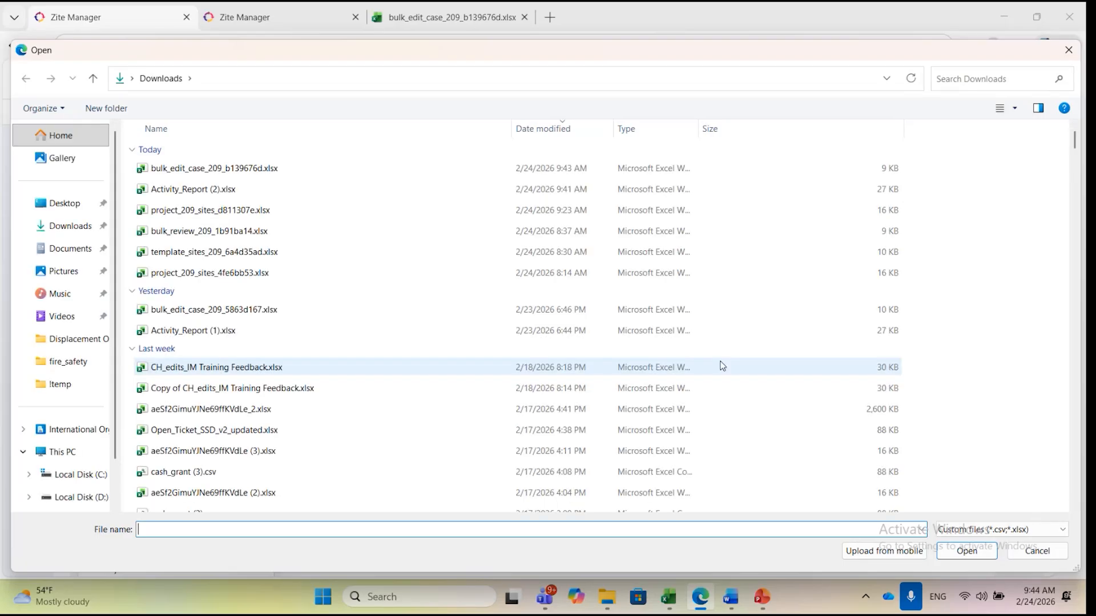
double_click(525, 171)
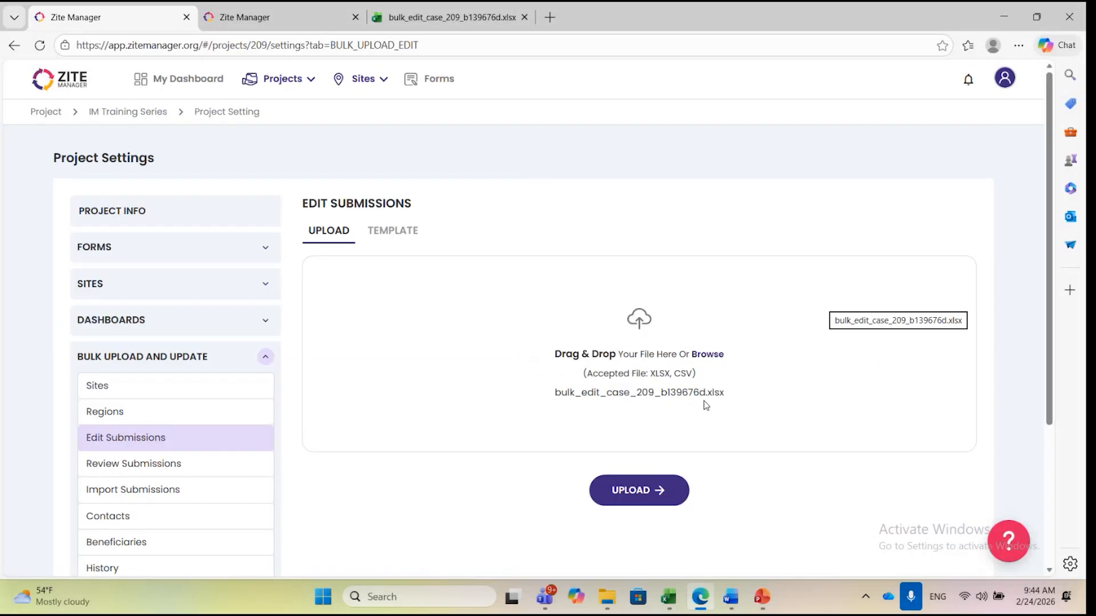
left_click(638, 494)
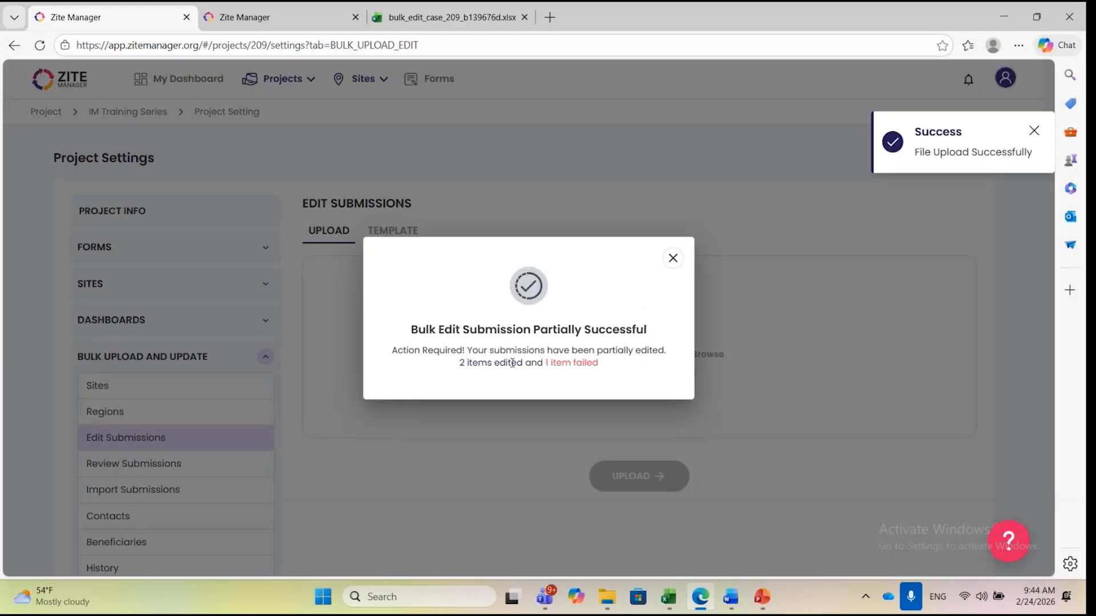
left_click(672, 257)
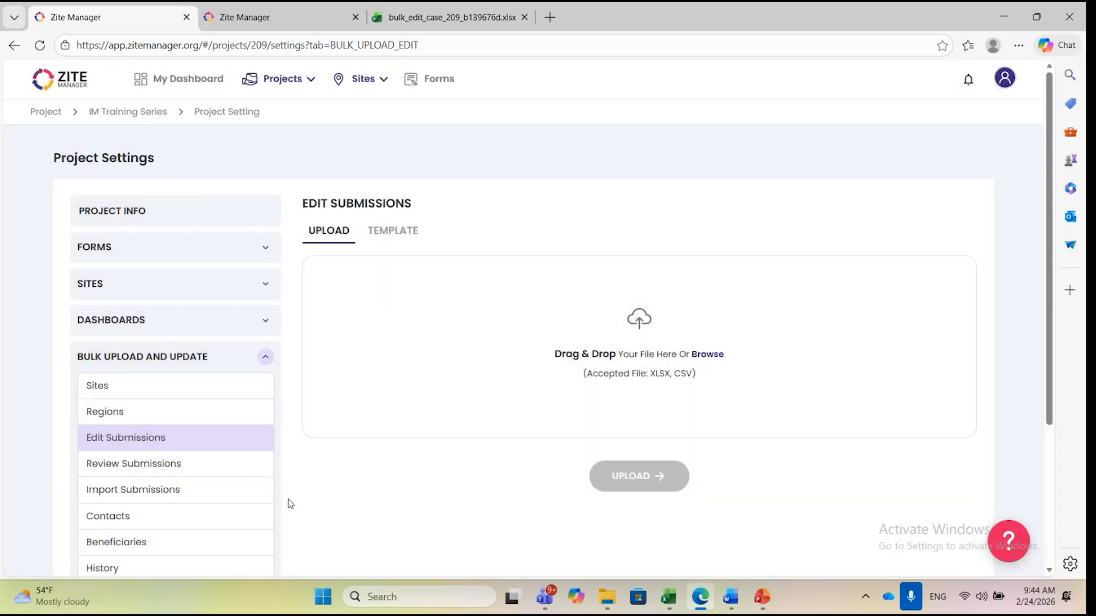
Open the bulk upload history and view the processed BULK_EDIT_CASE_209_B139676D_CA32.XLSX file
scroll(274, 491, "down", 1)
right_click(167, 514)
left_click(116, 521)
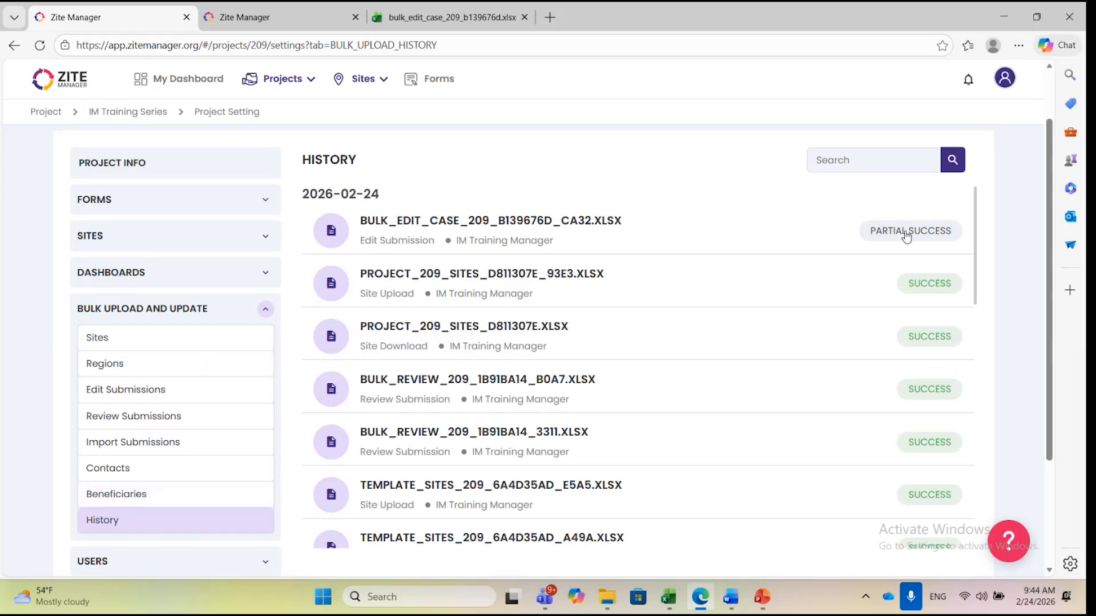
left_click(506, 224)
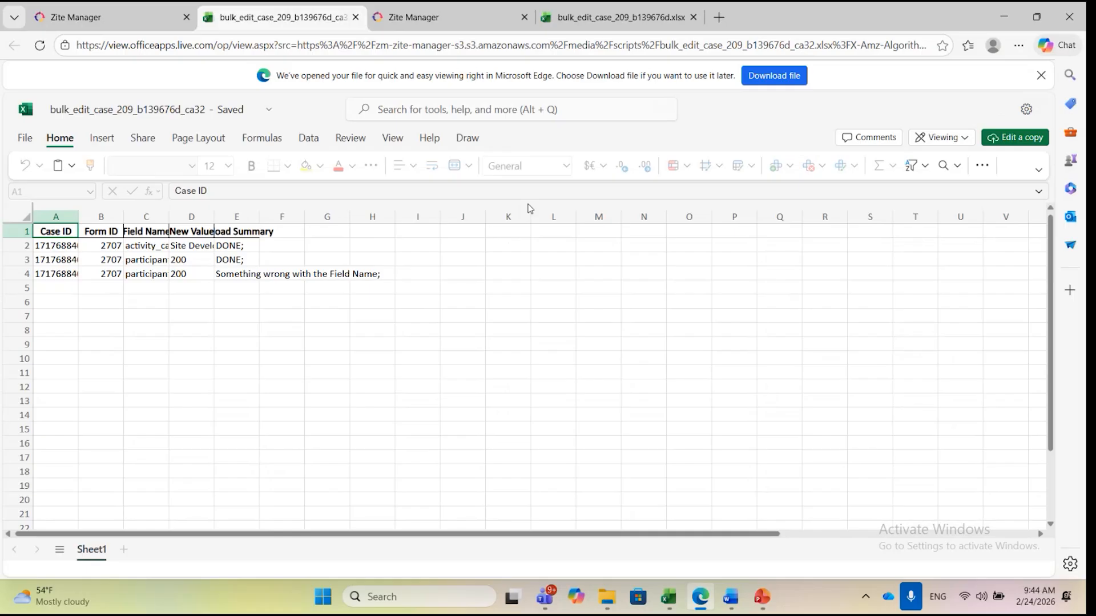
Widen the Case ID and Field Name columns and check each row's Upload Summary and the field name in C4
left_click(57, 246)
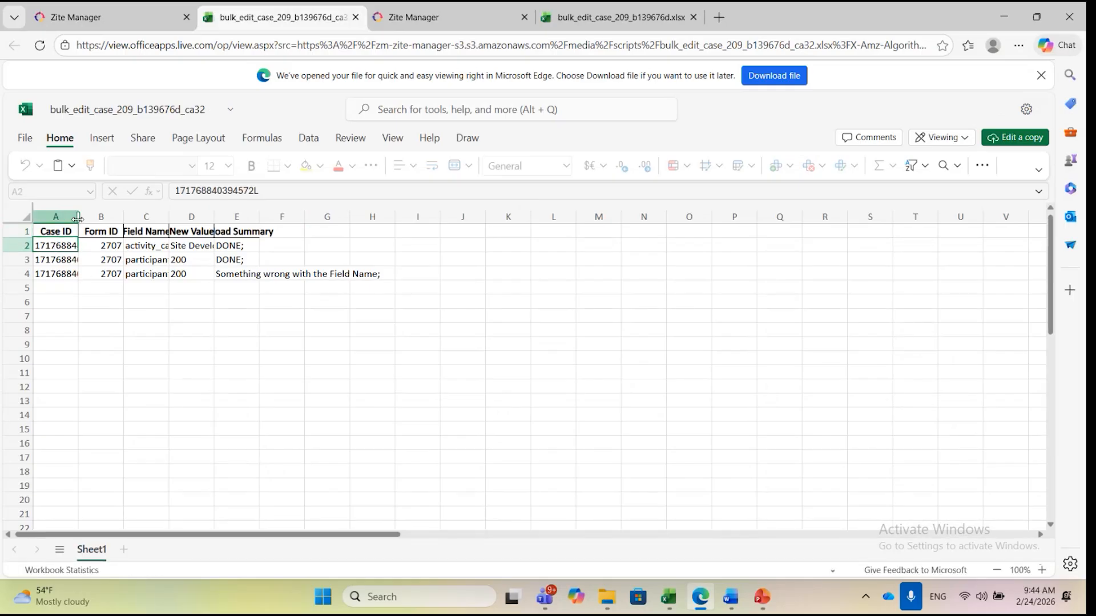
left_click_drag(78, 217, 88, 218)
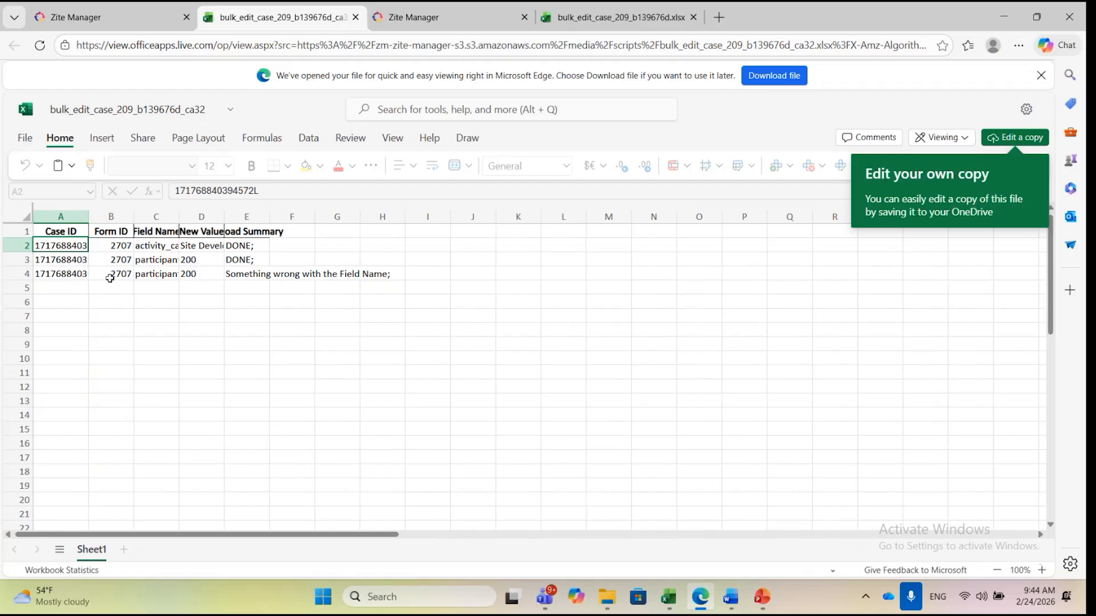
left_click_drag(65, 246, 189, 272)
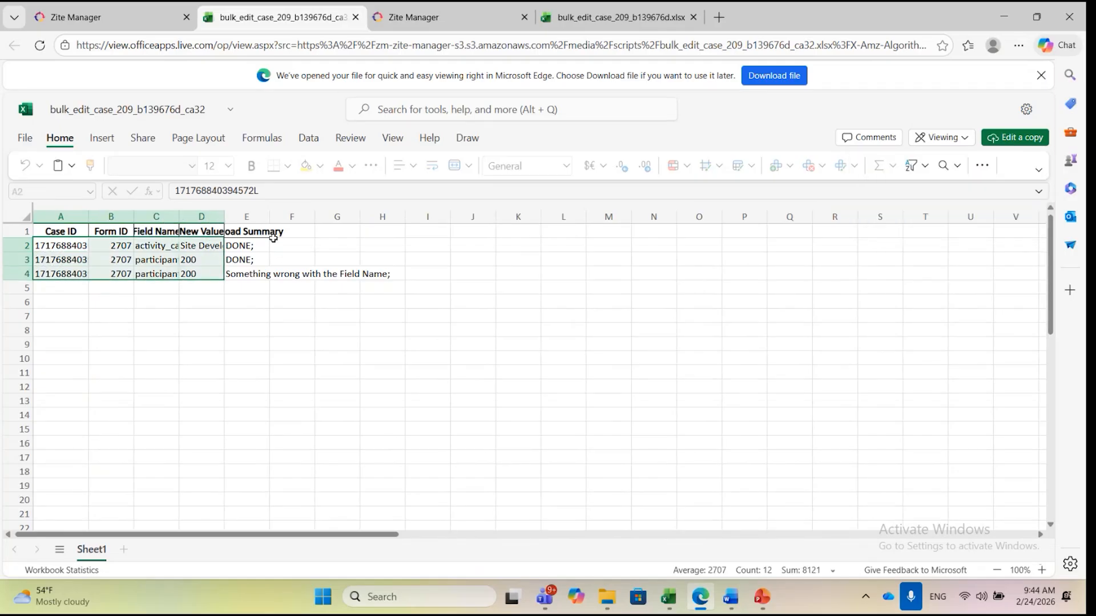
left_click_drag(251, 233, 251, 270)
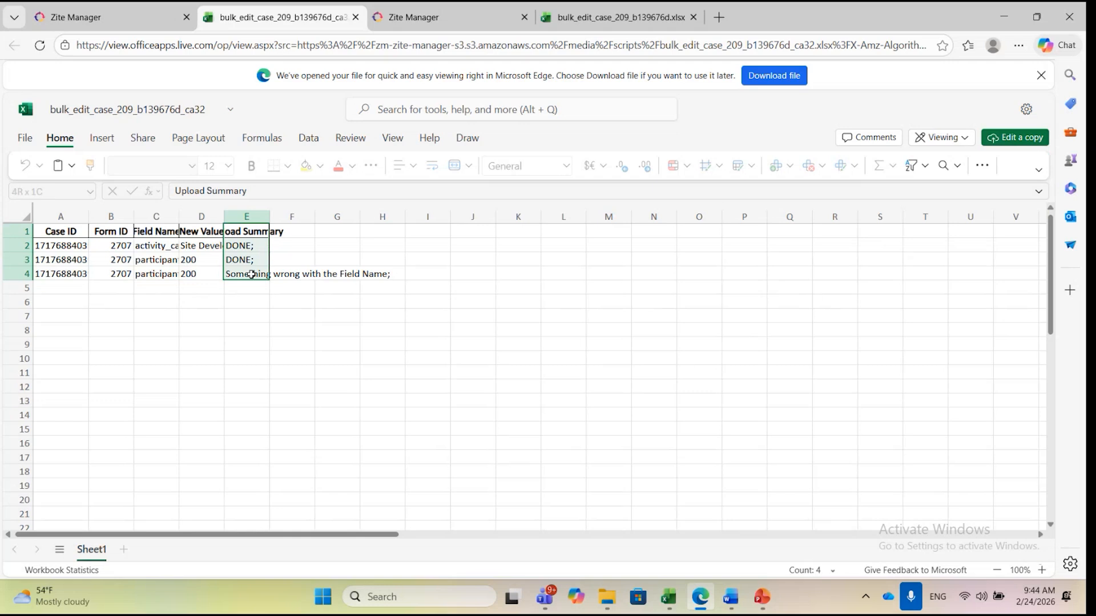
left_click(249, 238)
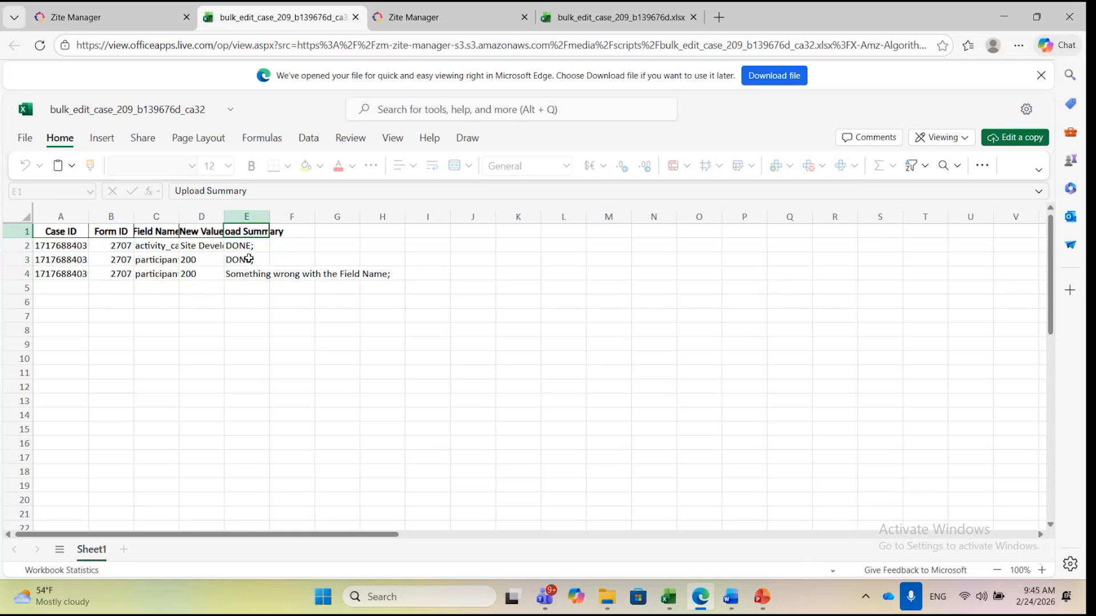
left_click(244, 247)
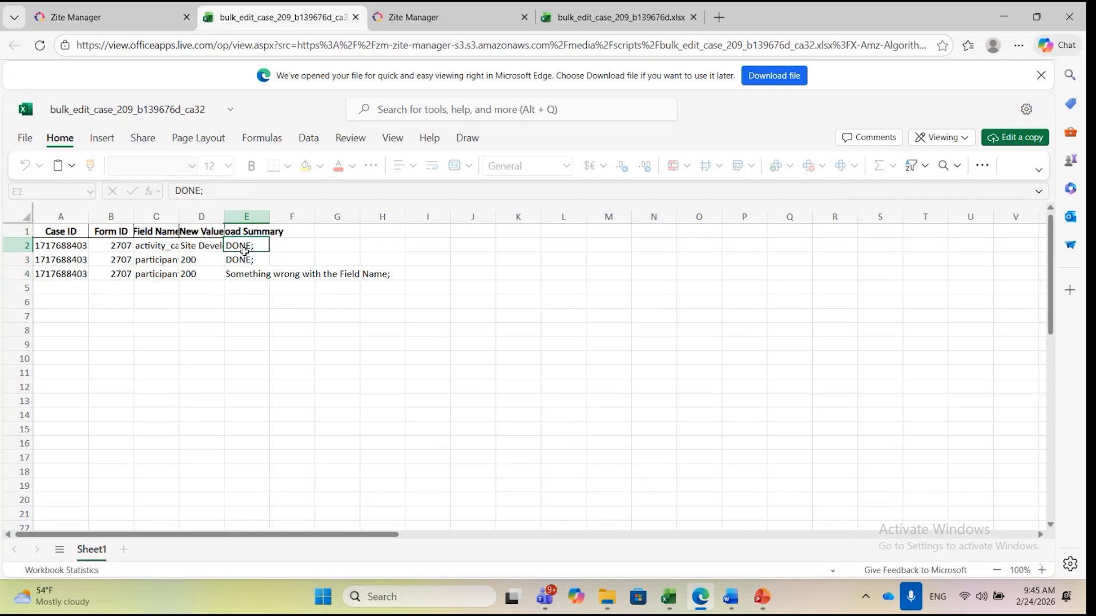
left_click(244, 261)
left_click(241, 275)
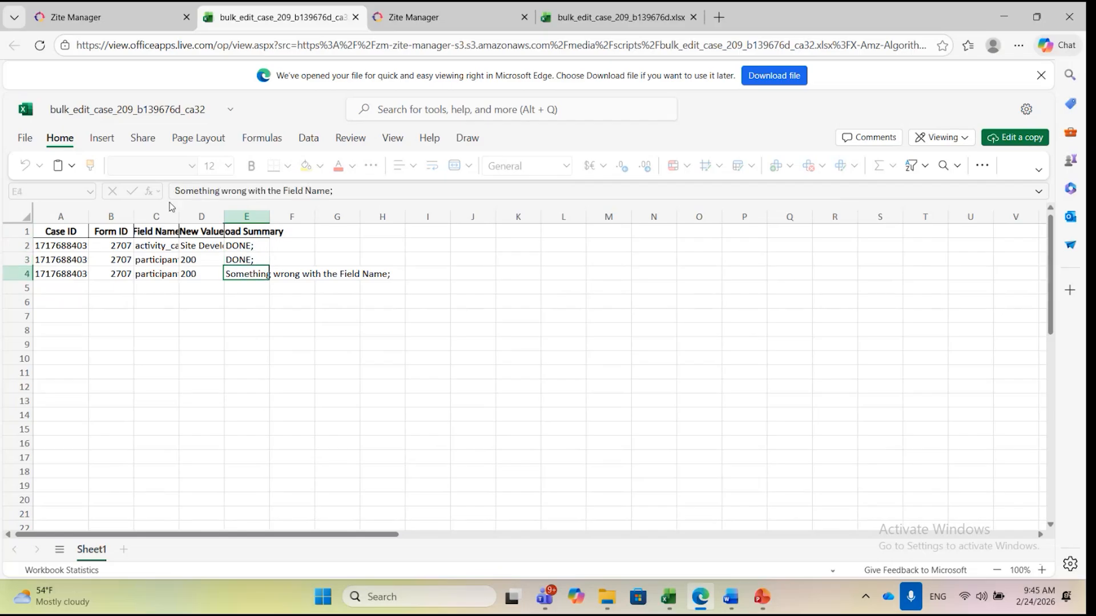
left_click_drag(181, 223, 318, 223)
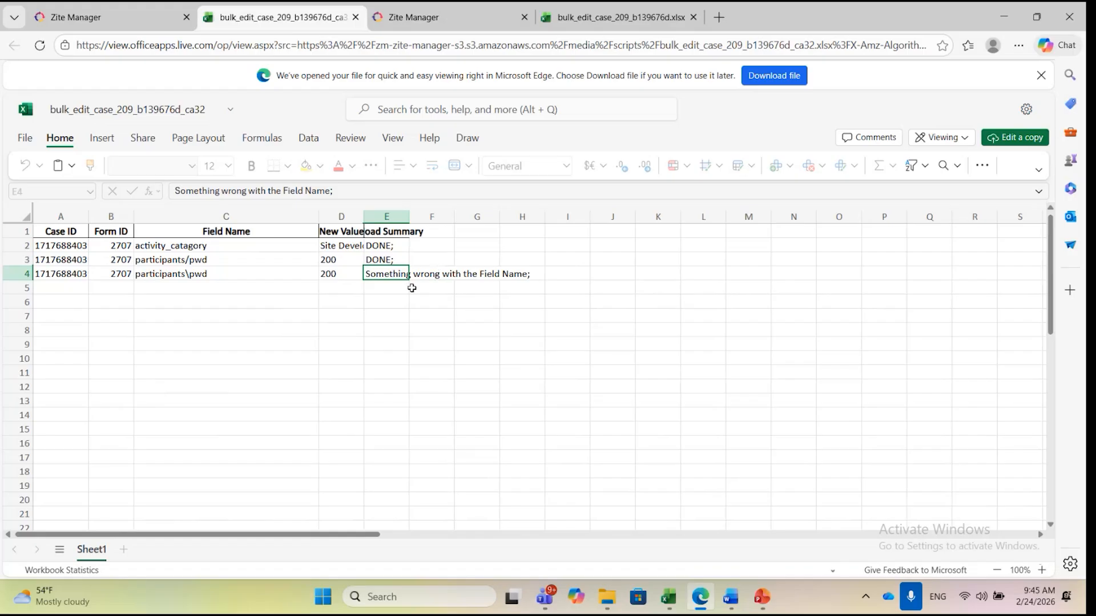
left_click(223, 276)
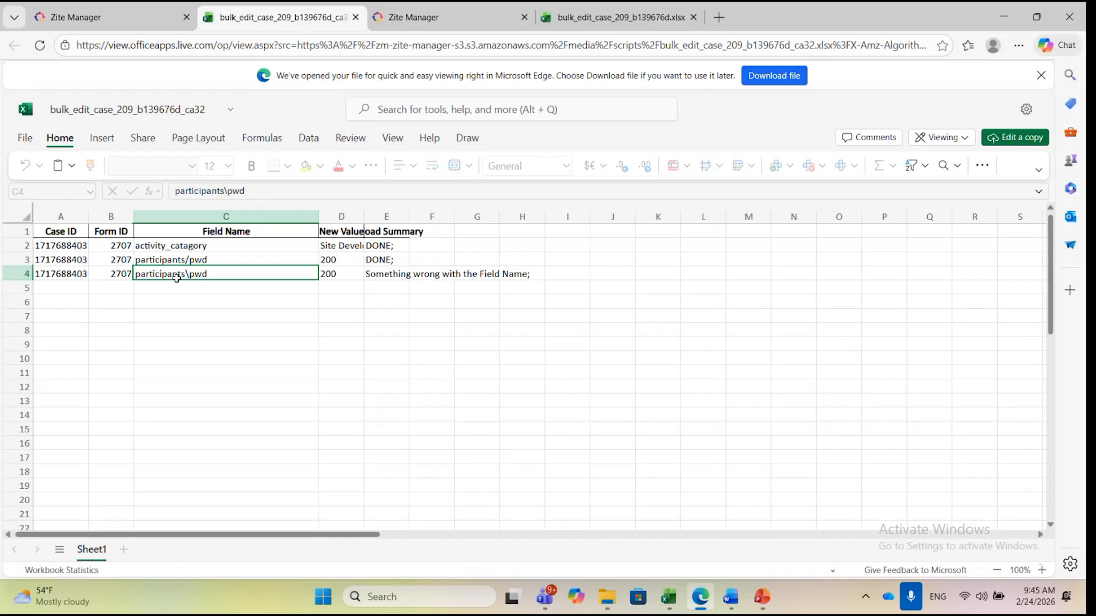
Copy the case ID from A3 and search the IM Training Series project's sites for it in Zite Manager
left_click(69, 261)
key("ctrl+c")
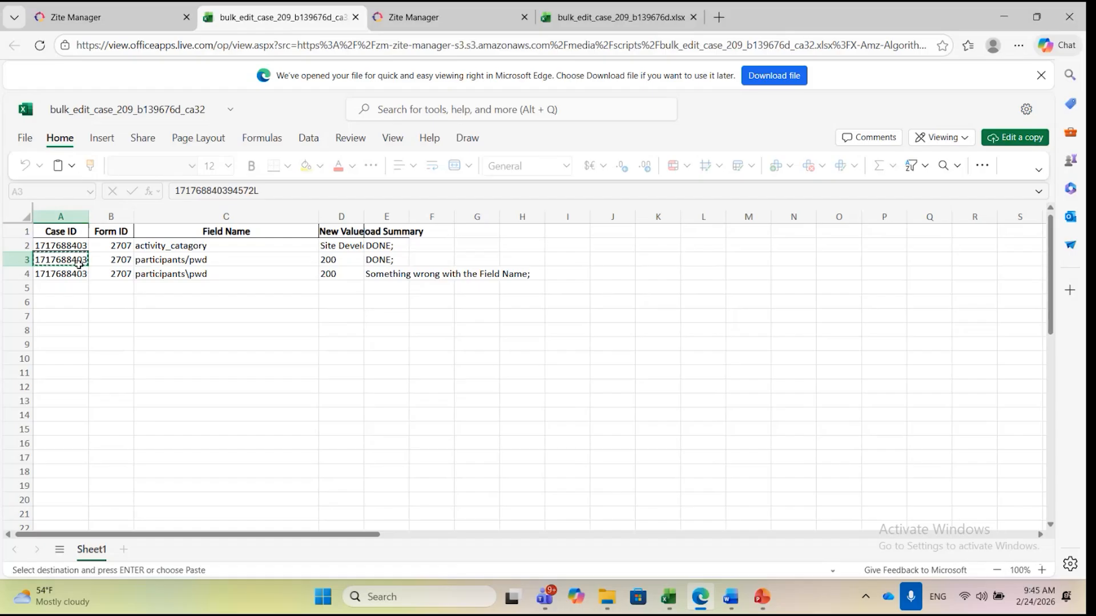
left_click(456, 23)
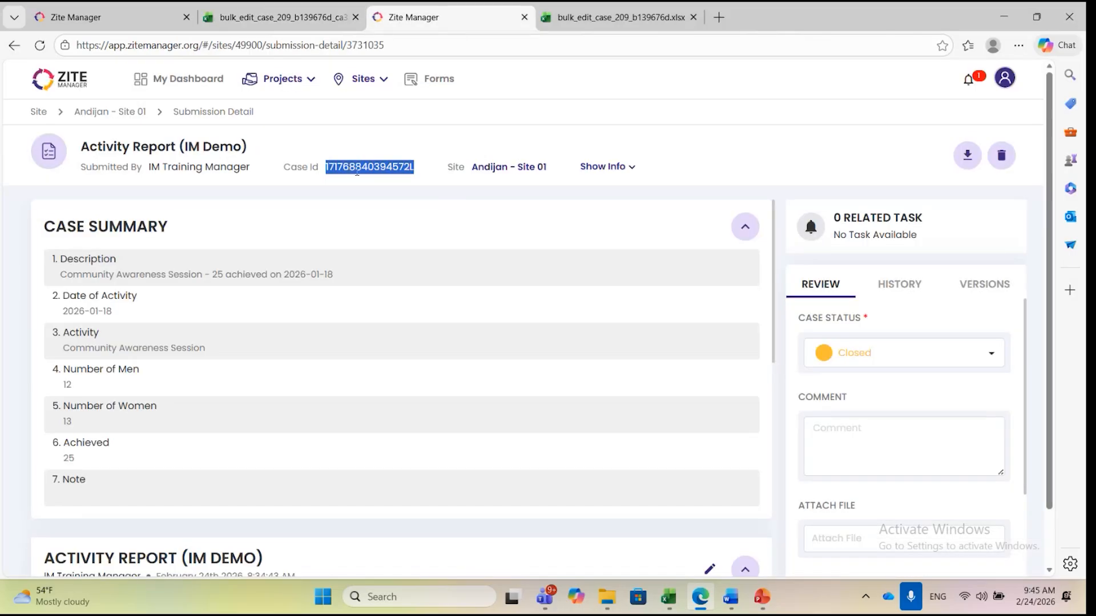
left_click(357, 171)
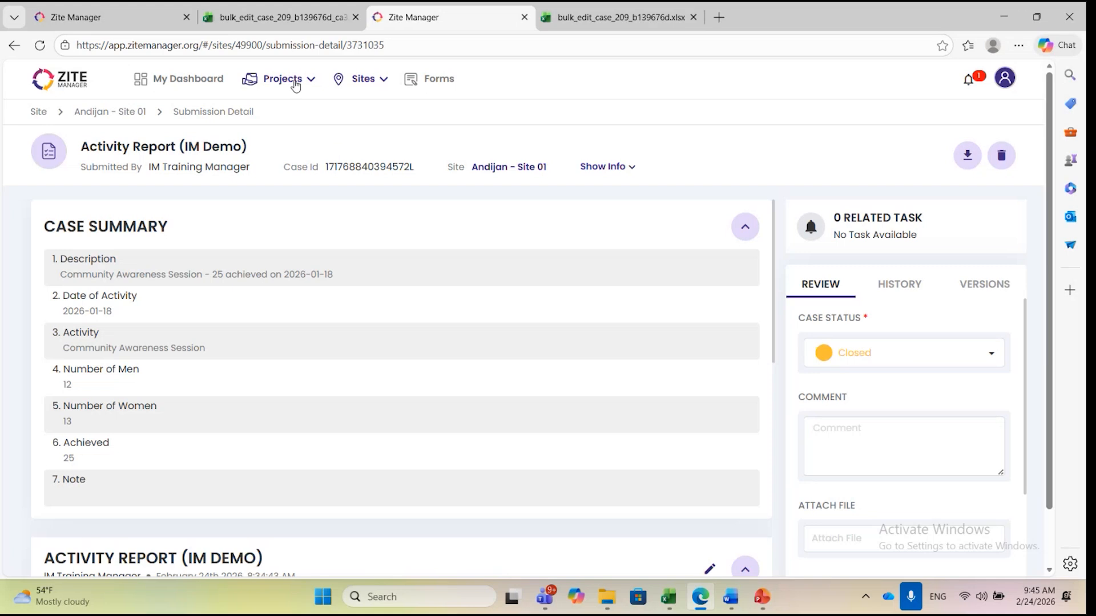
left_click(295, 83)
left_click(314, 142)
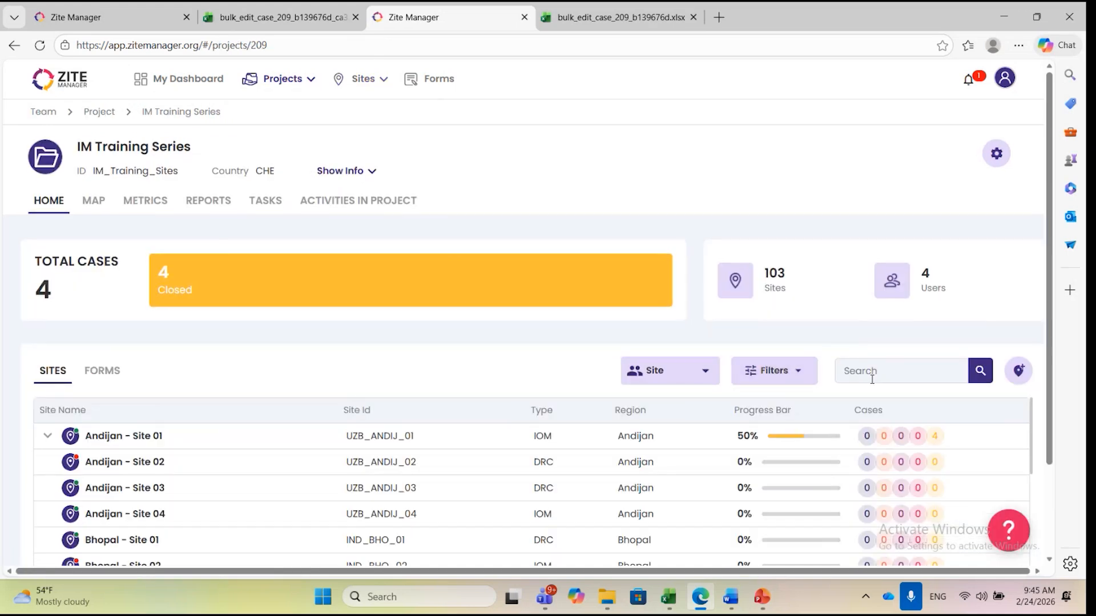
left_click(885, 371)
key("ctrl+v")
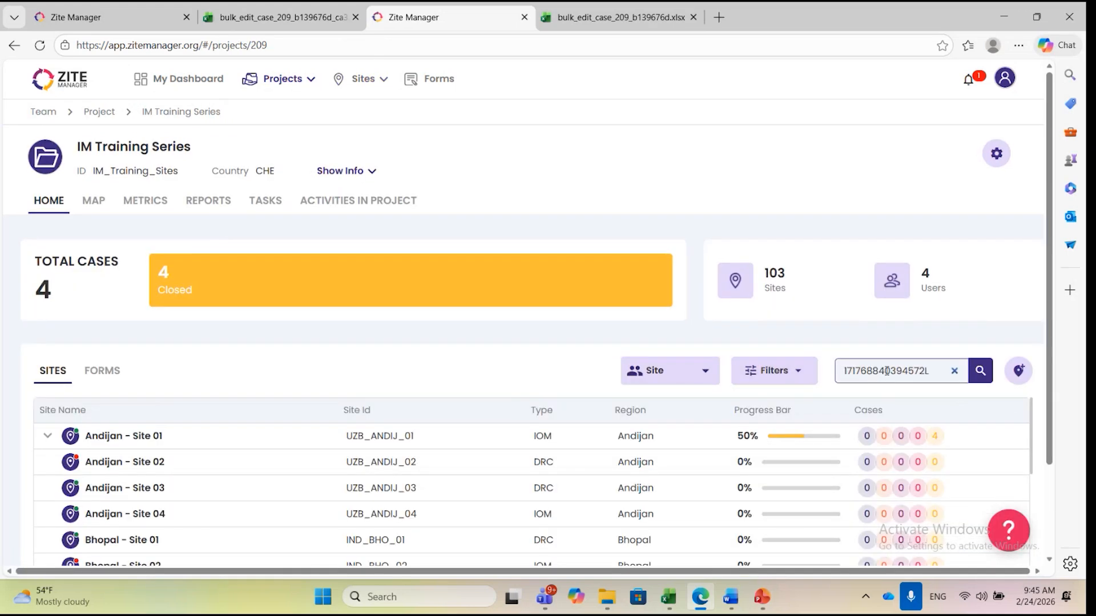
key("Return")
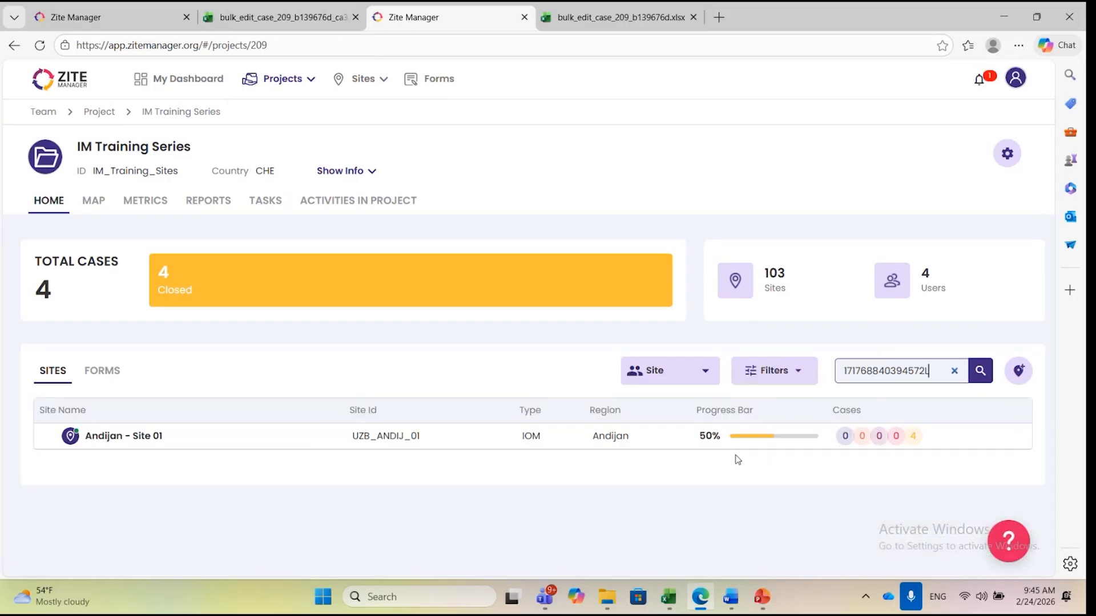
Open Andijan - Site 01, search its cases for the copied case ID, and open the matching submission
left_click(139, 436)
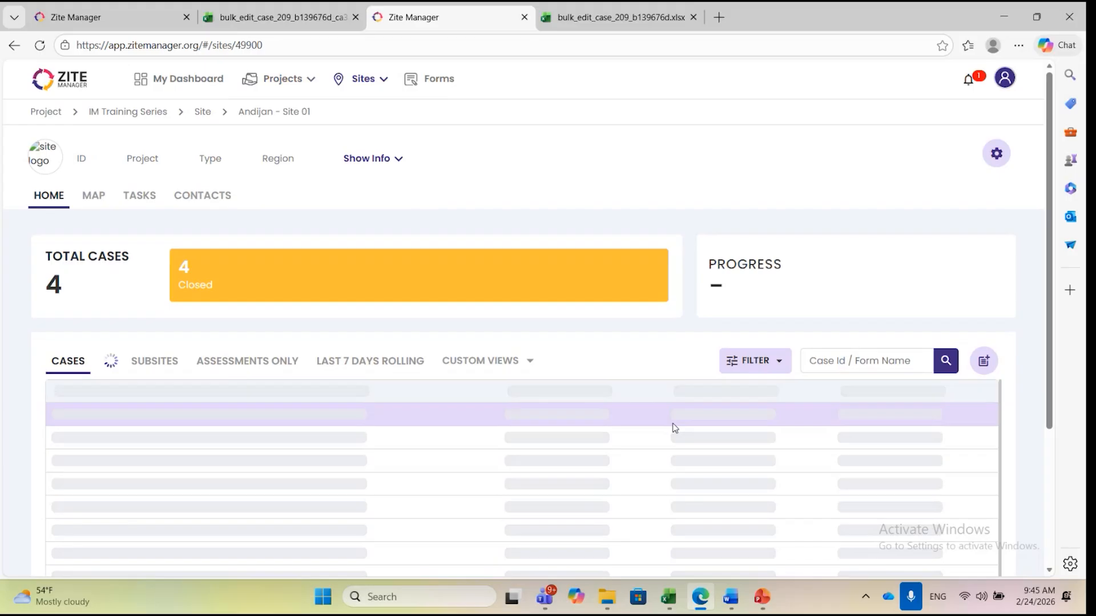
left_click(889, 372)
key("ctrl+v")
key("Return")
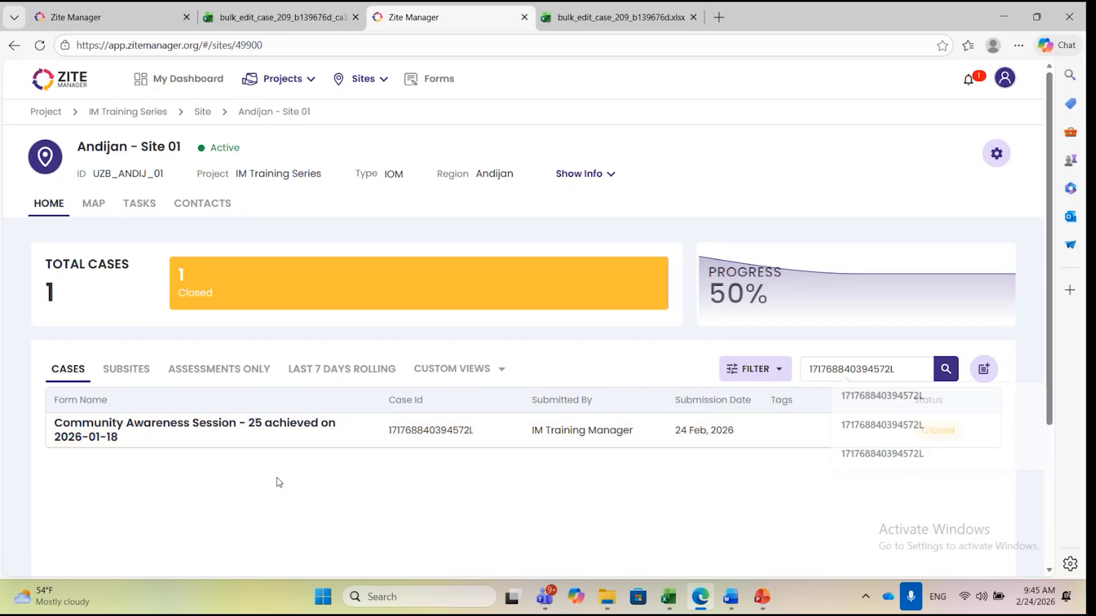
left_click(255, 433)
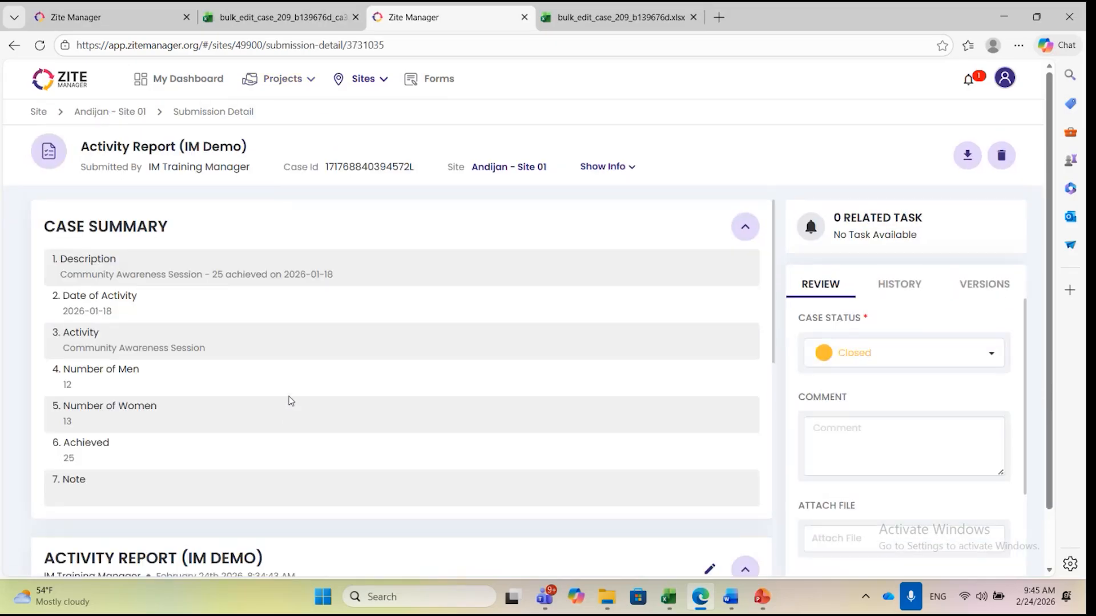
Check the Category of Activity answer in the Activity Report (IM Demo) submission details
scroll(292, 404, "down", 1)
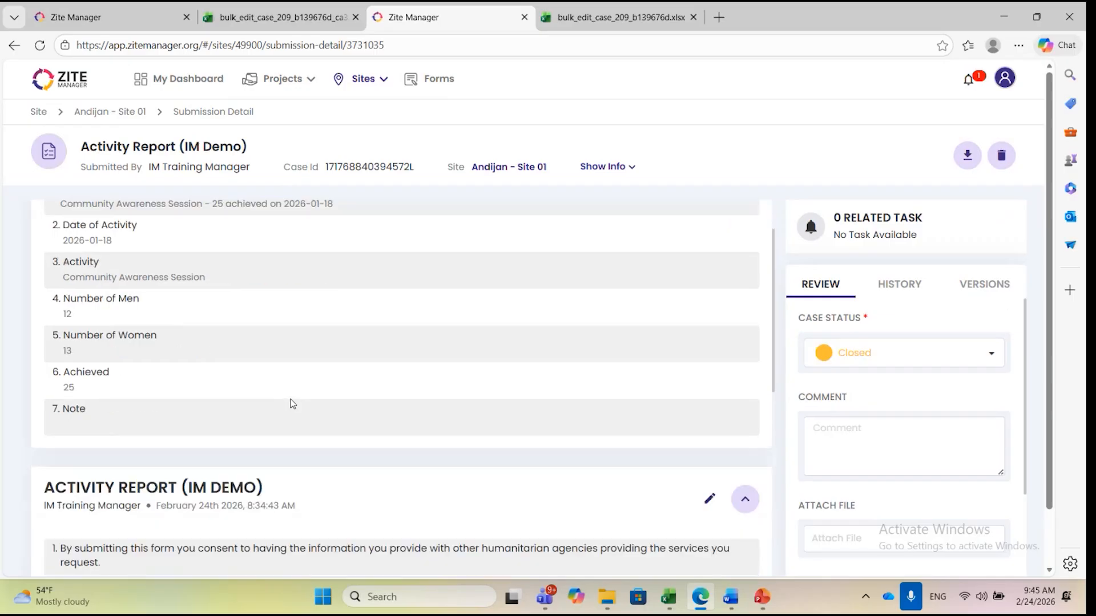
scroll(291, 404, "up", 1)
scroll(293, 408, "down", 5)
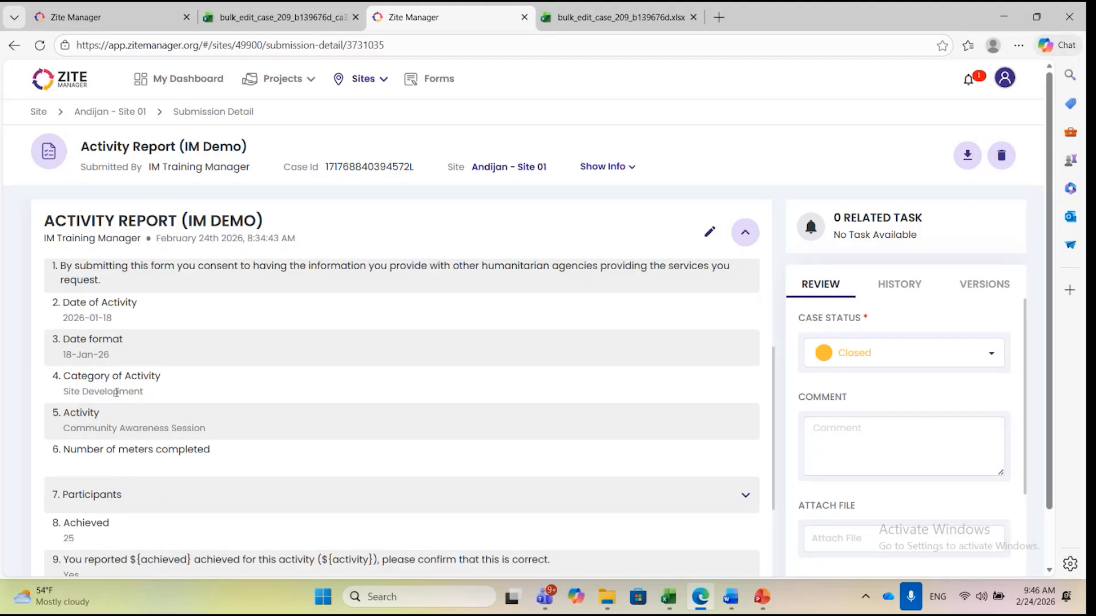
scroll(127, 386, "down", 1)
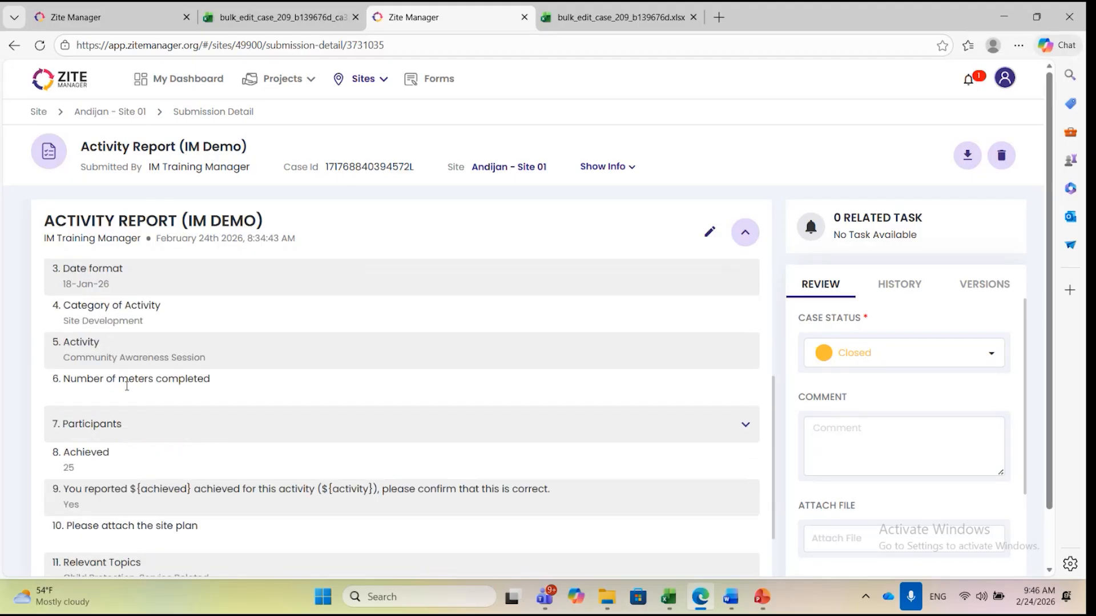
Expand the Participants group and compare the number of persons with a disability with the other participant figures
left_click(109, 429)
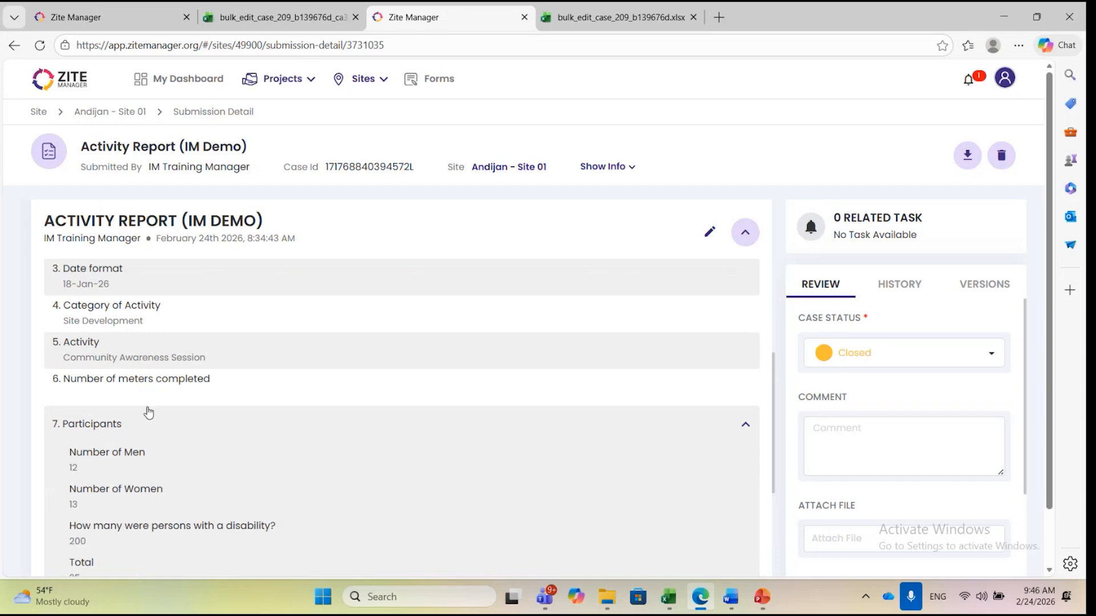
scroll(149, 412, "down", 1)
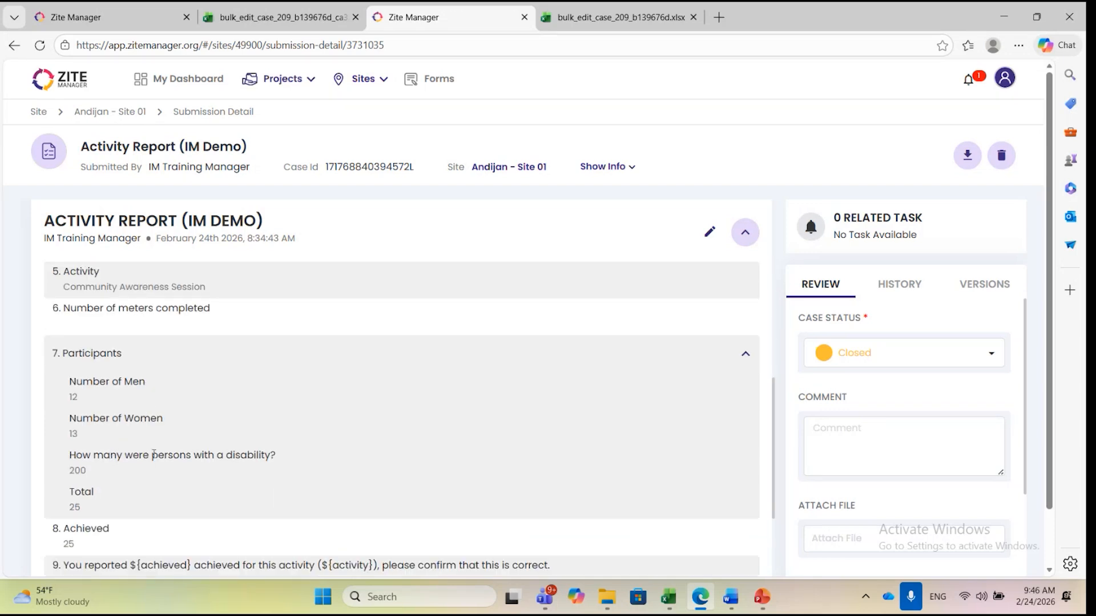
left_click_drag(154, 454, 281, 464)
left_click(82, 471)
left_click_drag(92, 472, 66, 472)
left_click(218, 457)
scroll(162, 458, "down", 1)
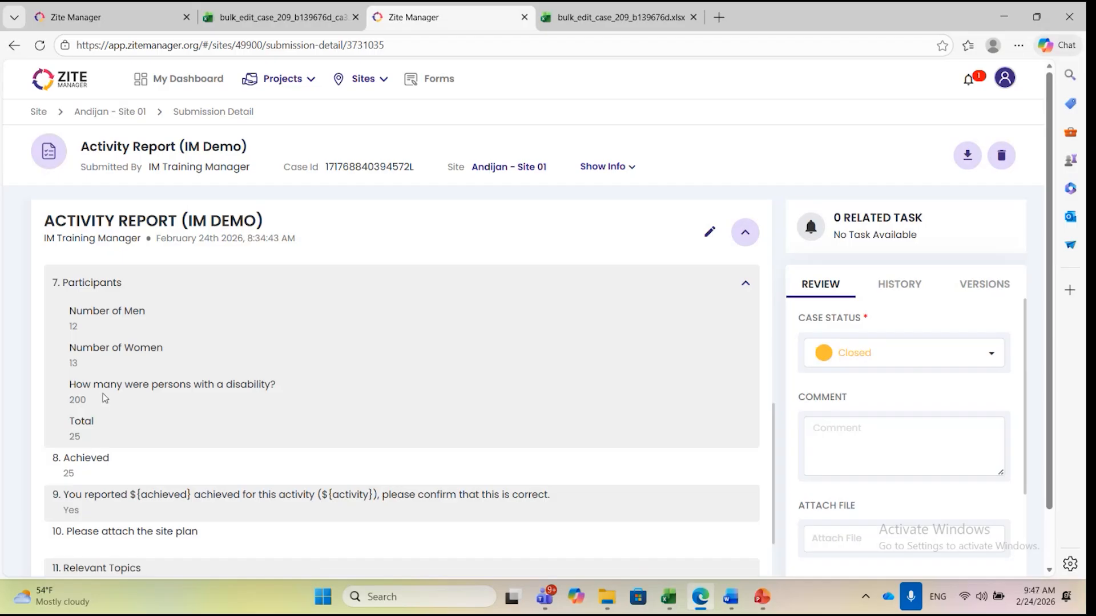
scroll(159, 399, "up", 3)
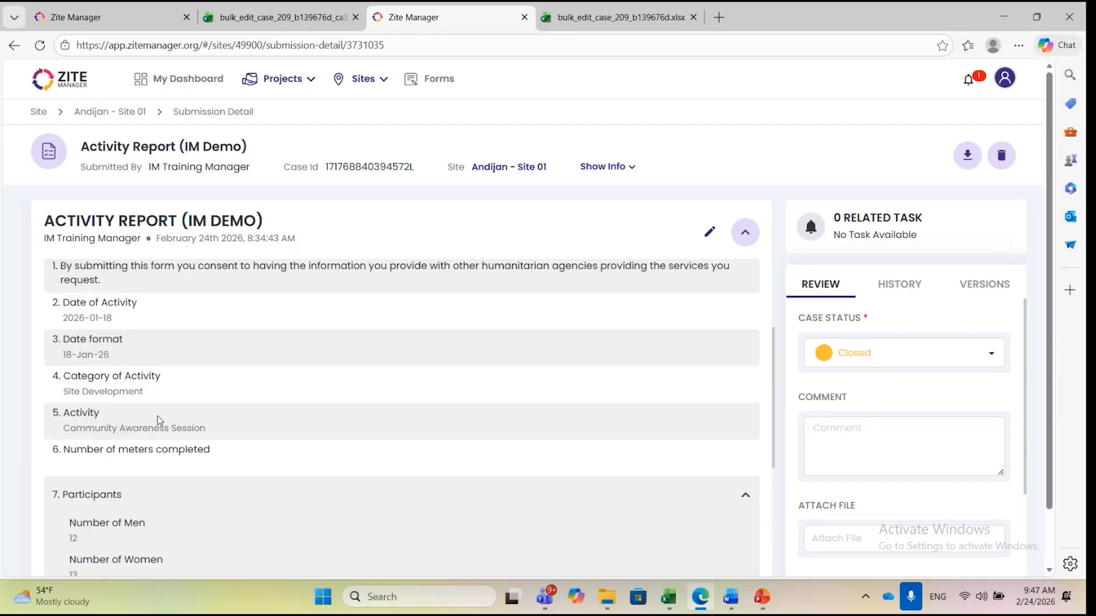
scroll(159, 421, "down", 2)
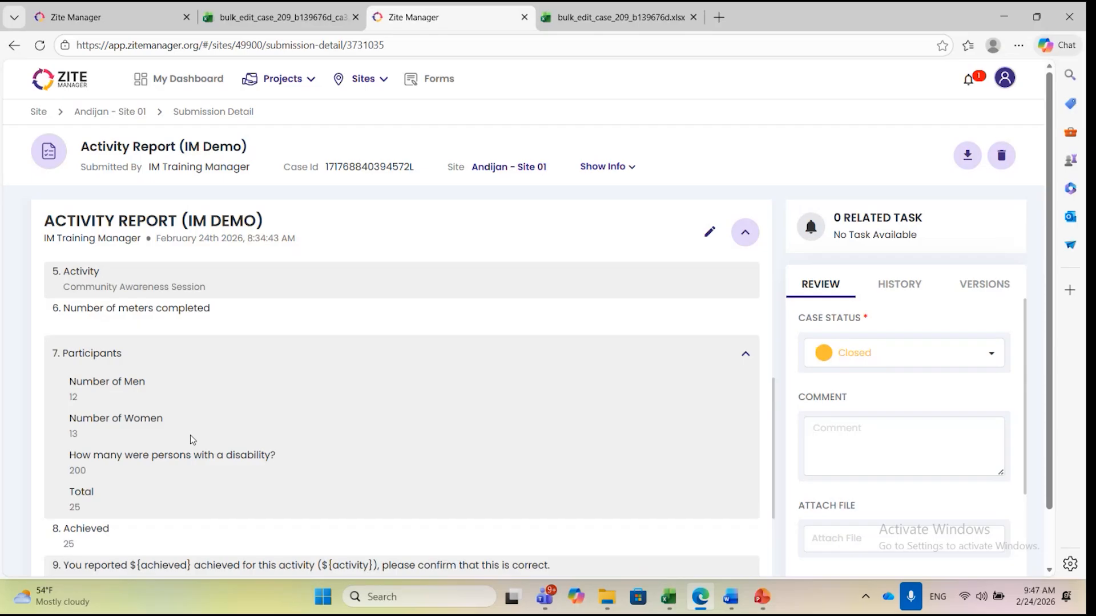
Open the submission's edit form, check the Participants figures entered there, and return to the submission details
left_click(709, 233)
scroll(609, 403, "down", 6)
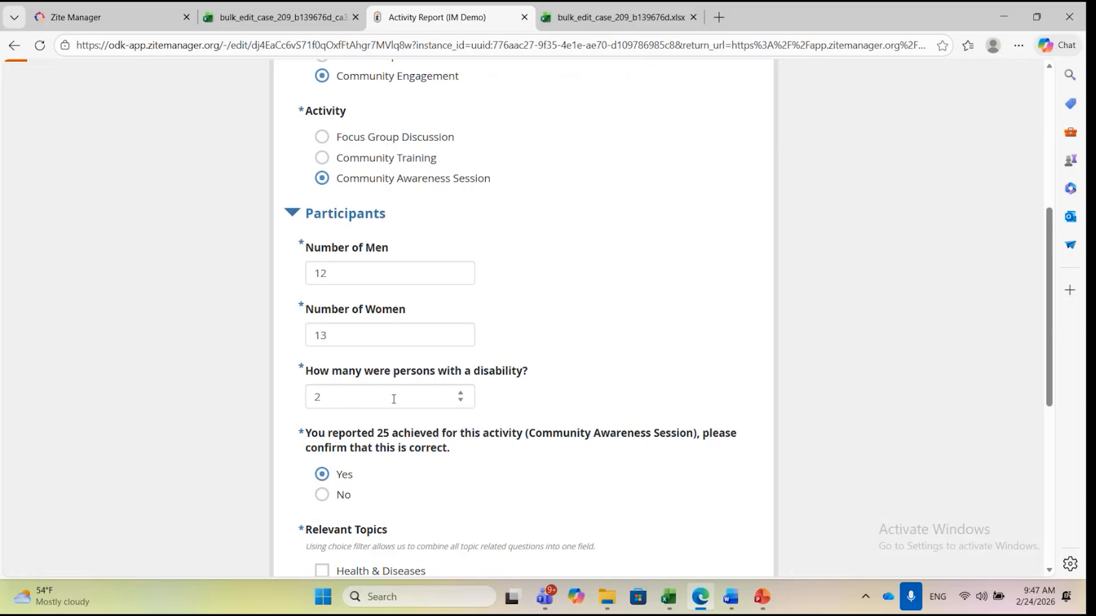
scroll(621, 396, "down", 1)
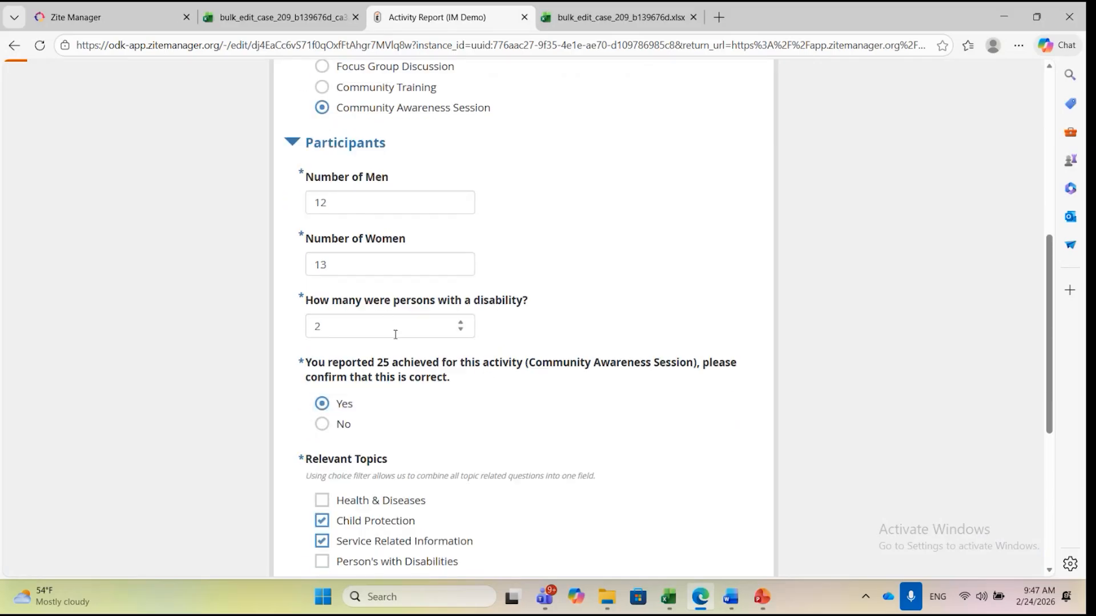
scroll(414, 343, "up", 1)
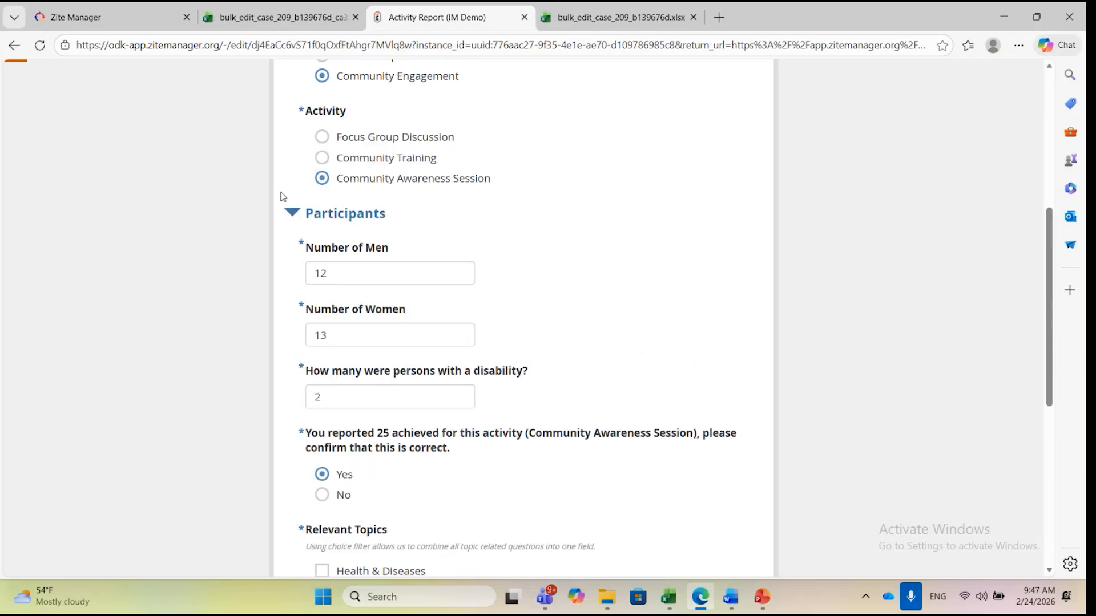
left_click(14, 45)
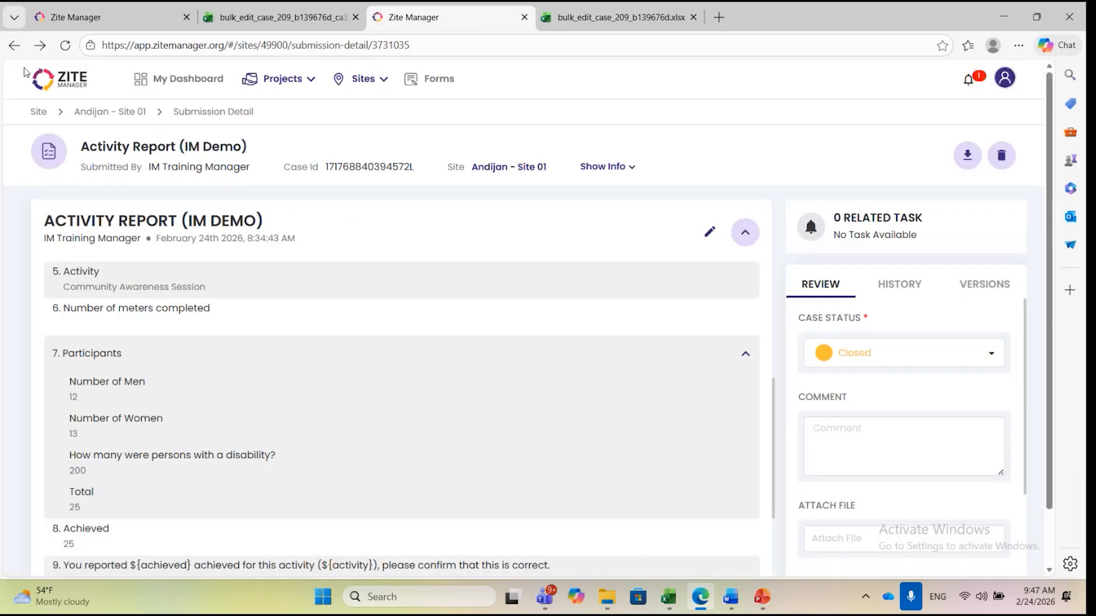
Collapse the Participants group and return to the Case Summary of the submission
scroll(281, 464, "up", 1)
scroll(457, 457, "down", 2)
left_click(745, 354)
scroll(345, 440, "up", 8)
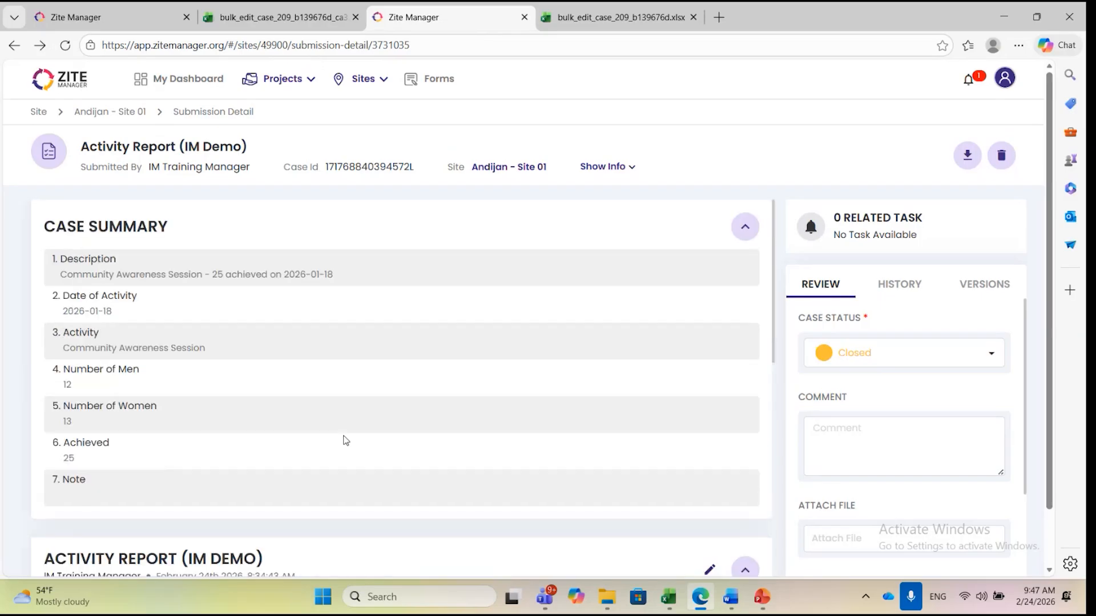
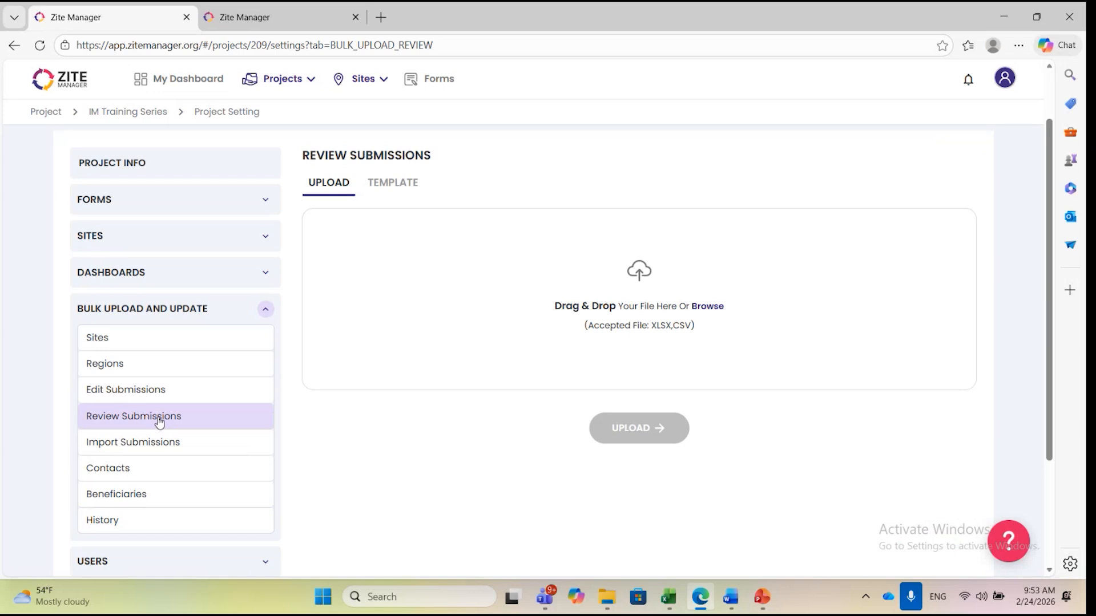
Download the Bulk Review Template from Review Submissions and open bulk_review_209_c7a308bb.xlsx in Excel for editing
left_click(401, 188)
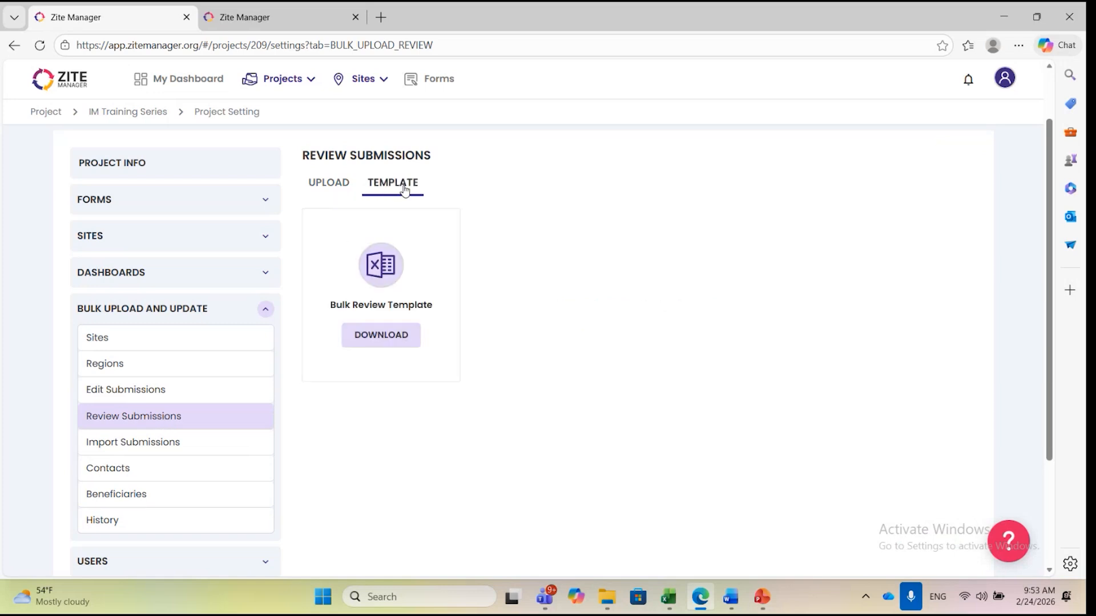
left_click(381, 336)
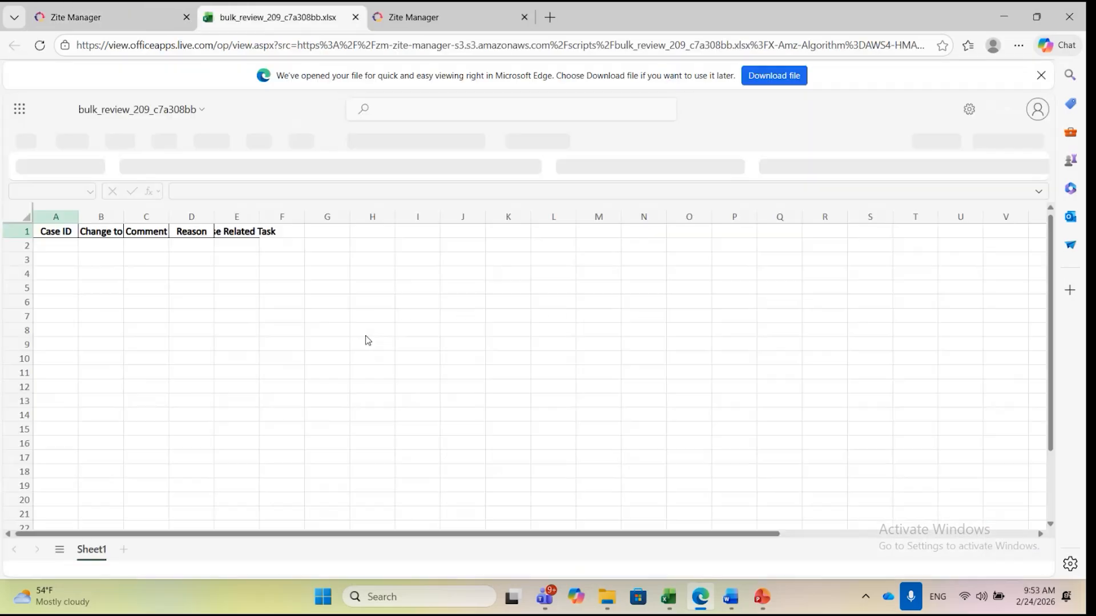
left_click(776, 80)
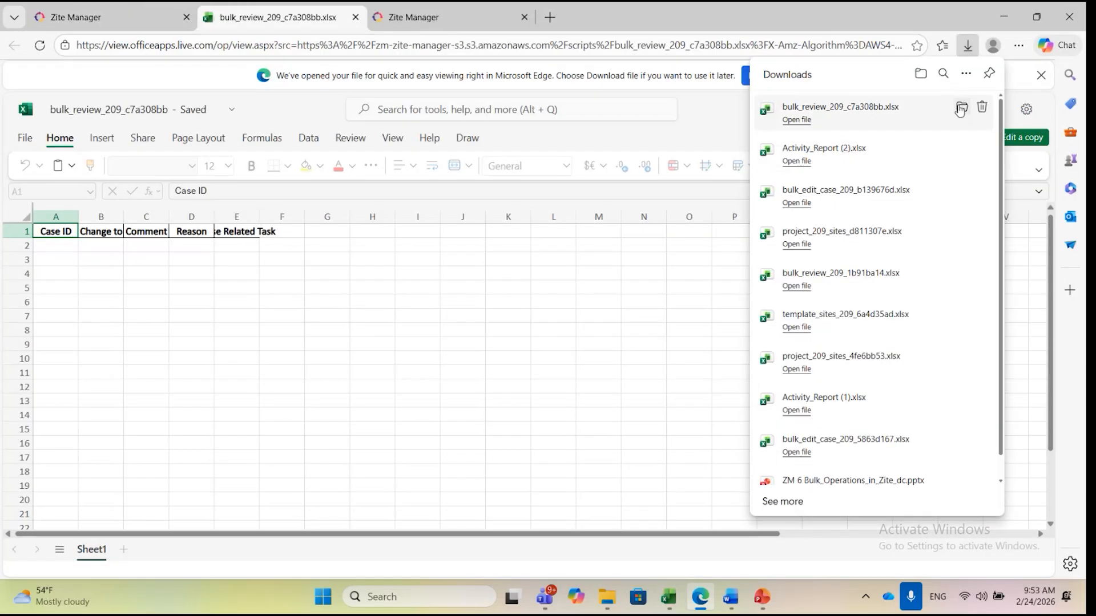
left_click(959, 113)
double_click(481, 277)
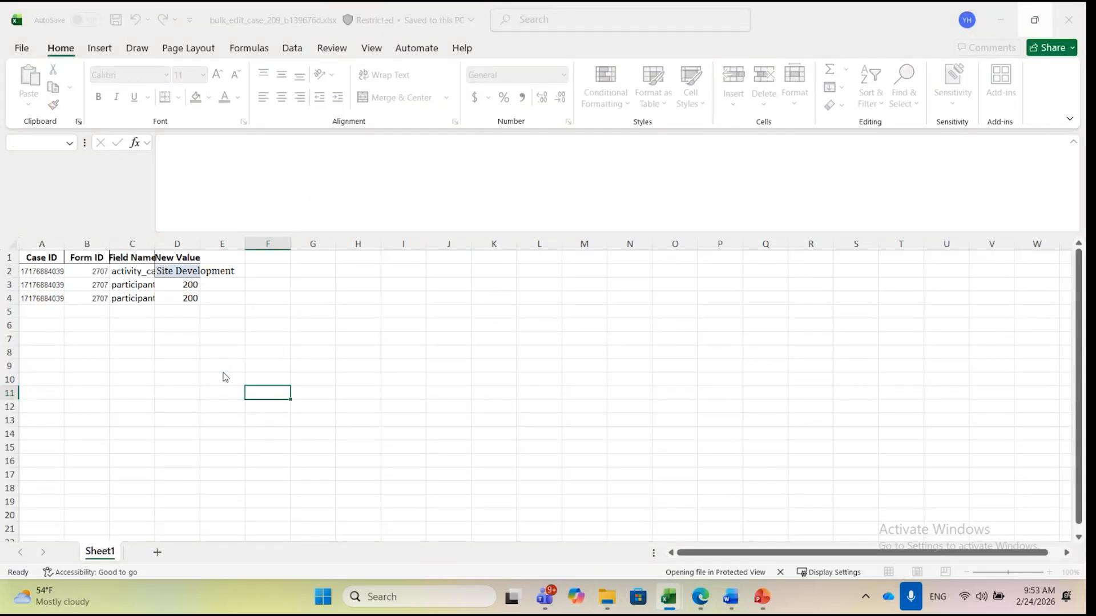
left_click(570, 70)
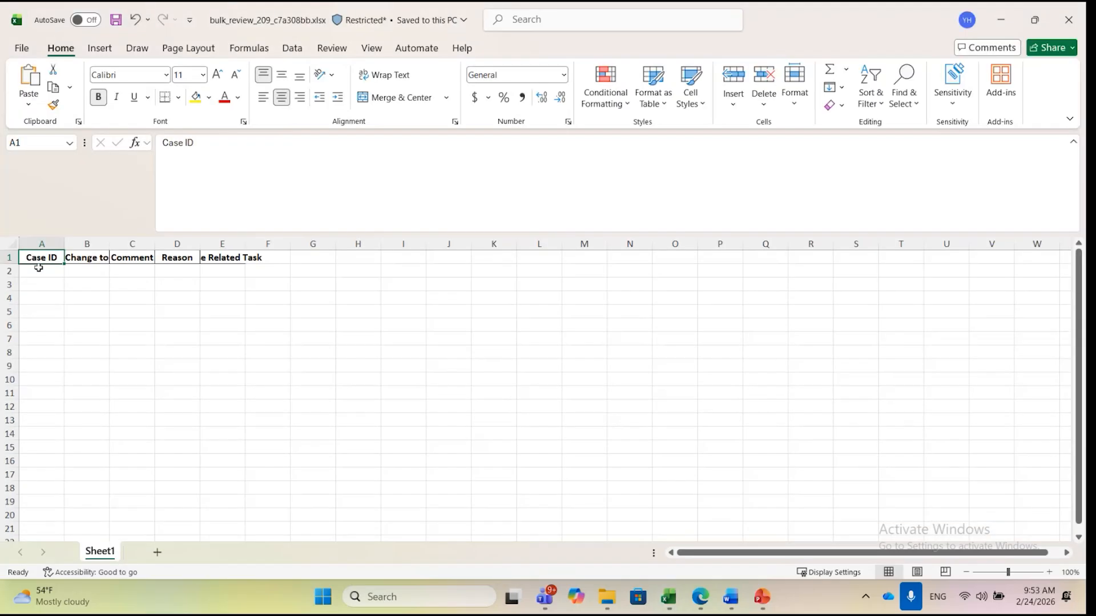
Select A2 in the bulk review workbook and close the bulk_edit_case_209_b139676d.xlsx workbook
left_click(40, 269)
key("alt+Tab")
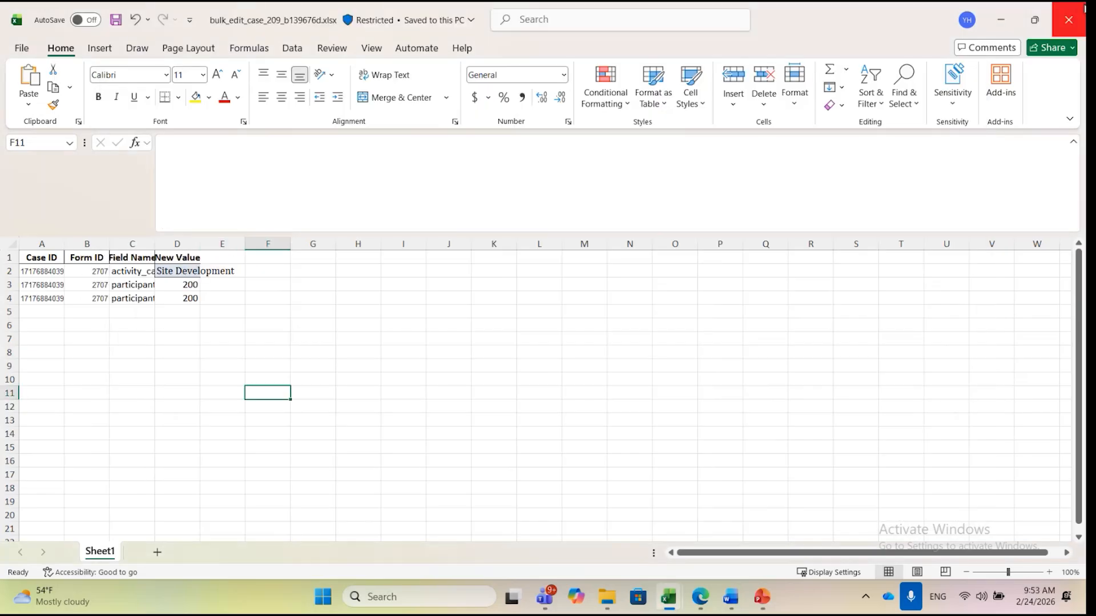
left_click(1069, 19)
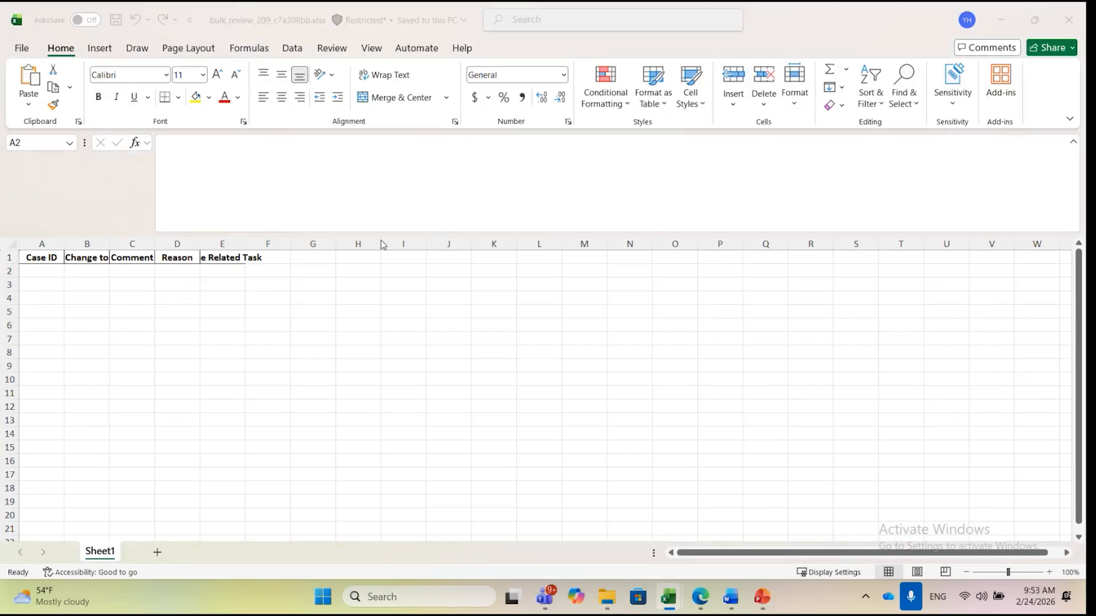
Switch to Zite Manager, go to Andijan - Site 01 and open its Community Awareness Session case dated 2026-01-18
key("alt+Tab")
key("Tab")
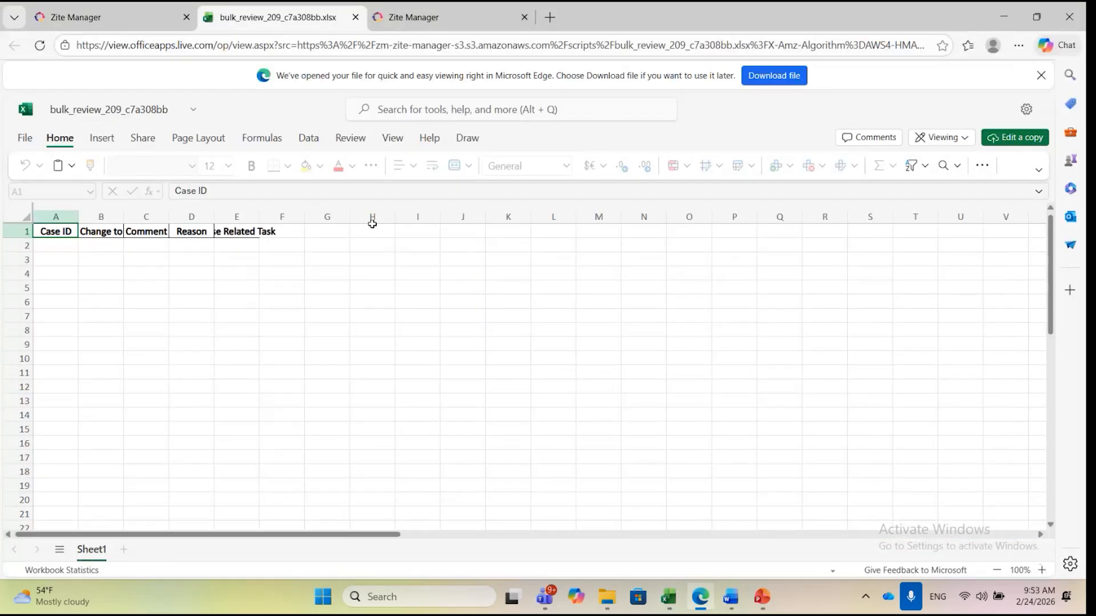
left_click(464, 26)
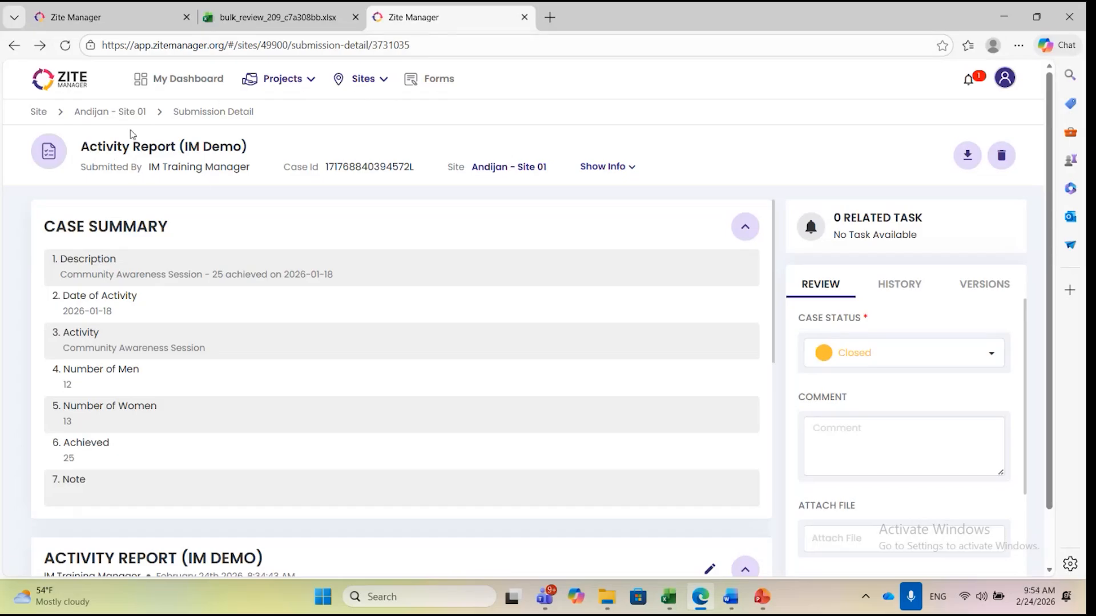
left_click(117, 111)
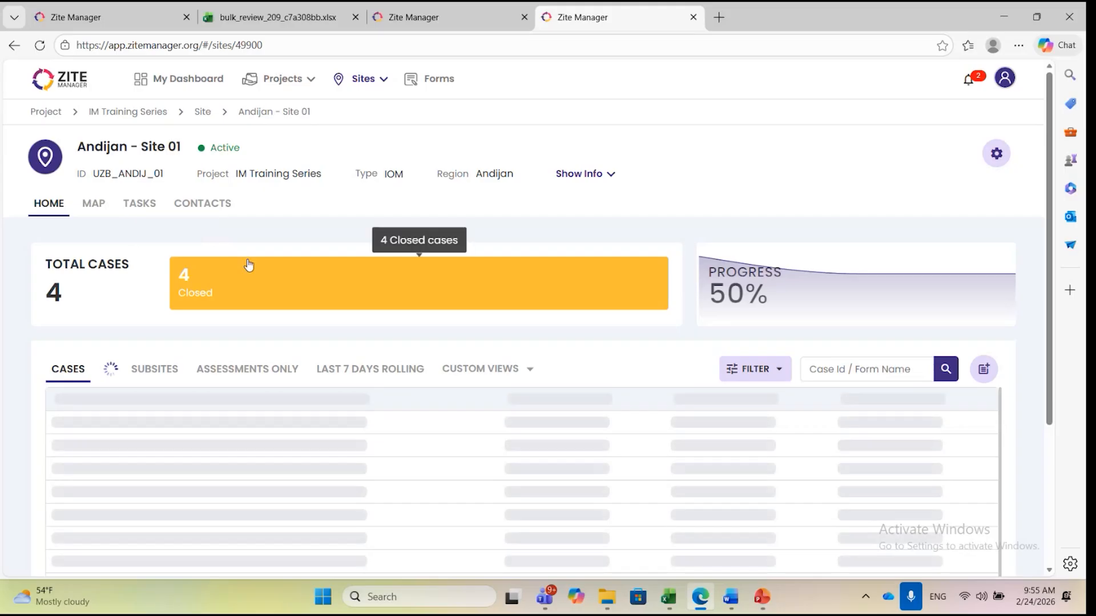
scroll(323, 223, "down", 1)
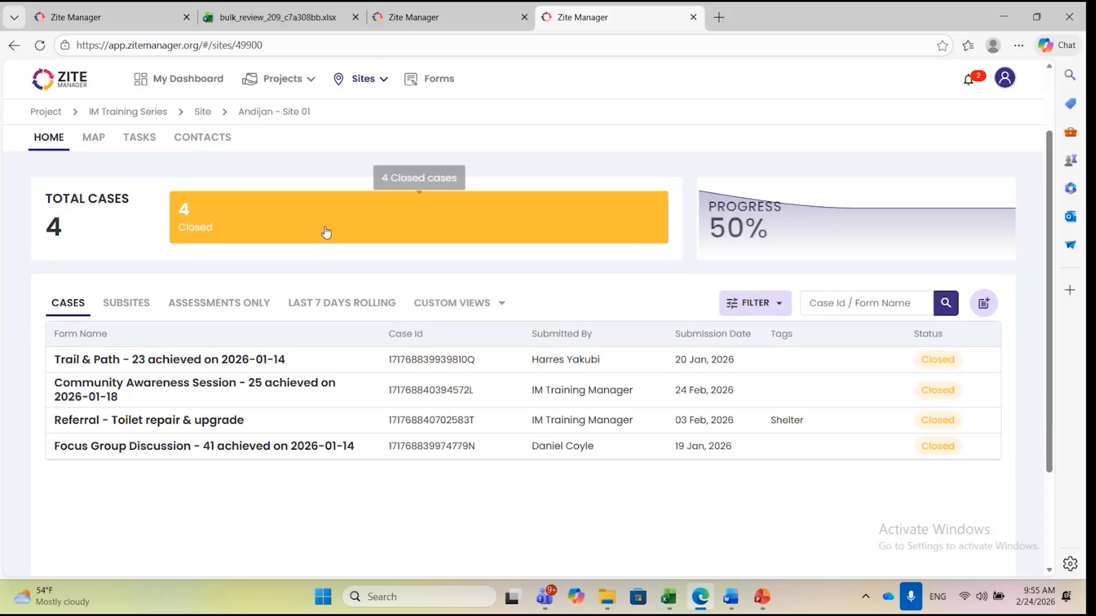
scroll(325, 232, "down", 1)
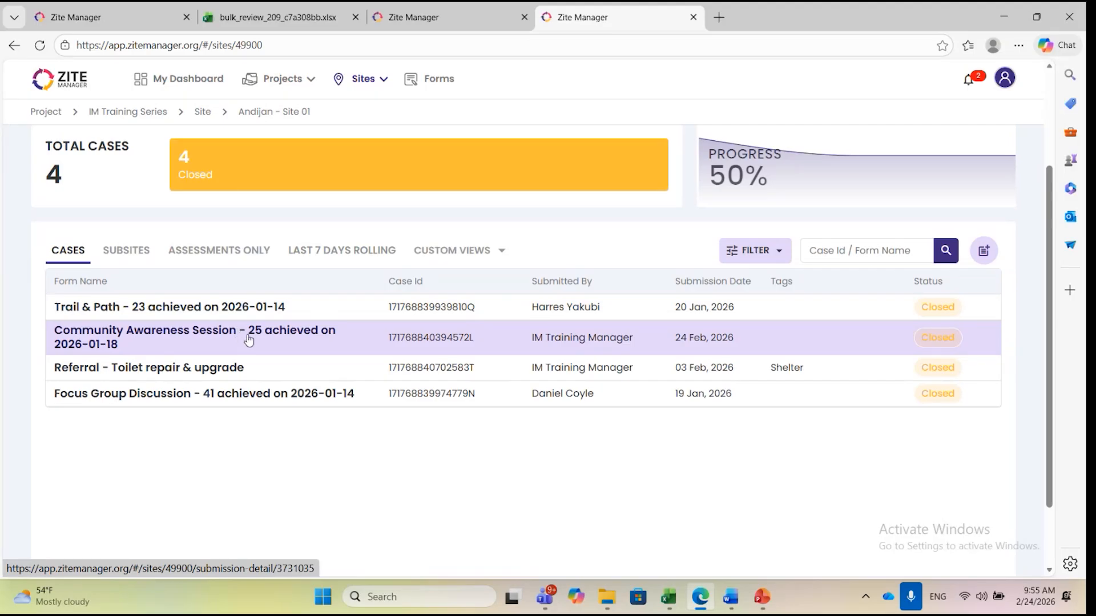
left_click(305, 338)
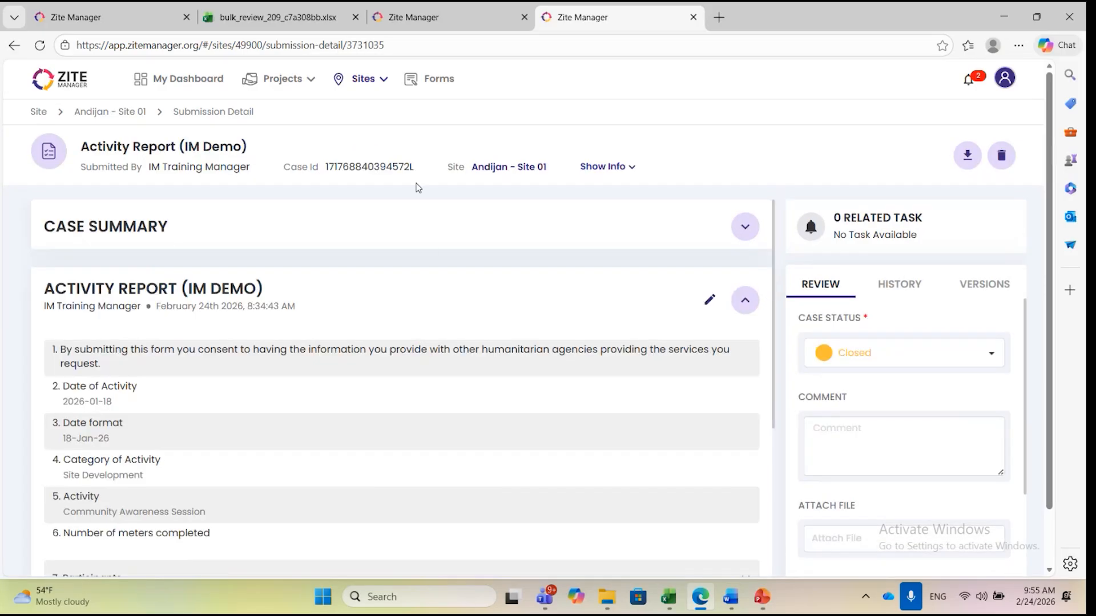
Copy the submission's case ID and paste it into A2 of the bulk_review_209_c7a308bb.xlsx workbook in Excel
left_click_drag(415, 167, 327, 169)
key("ctrl+c")
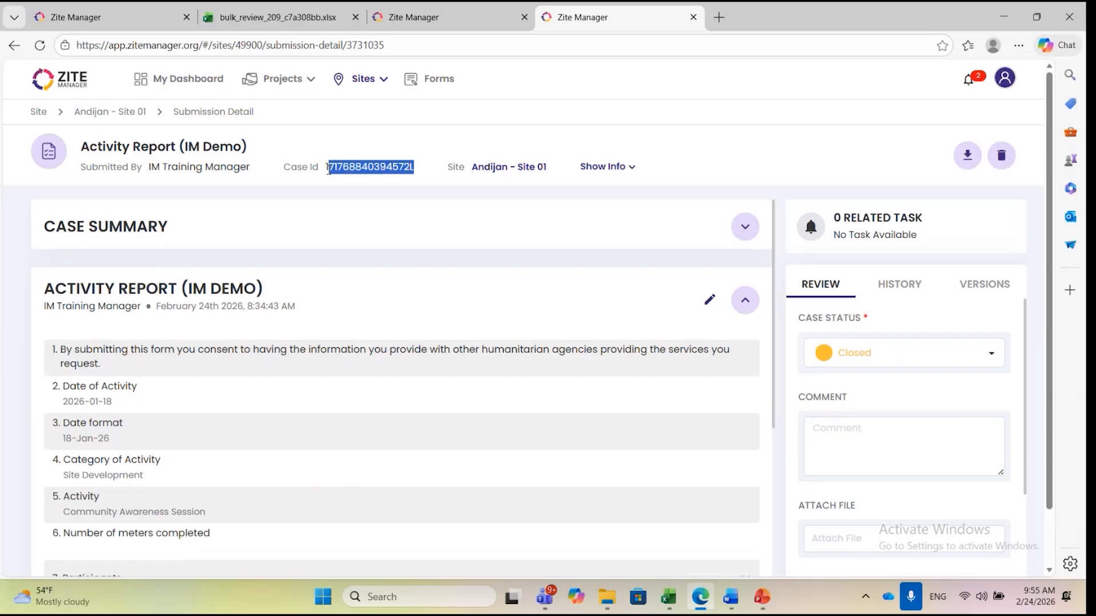
key("alt+Tab")
key("alt+Tab")
key("alt+Tab")
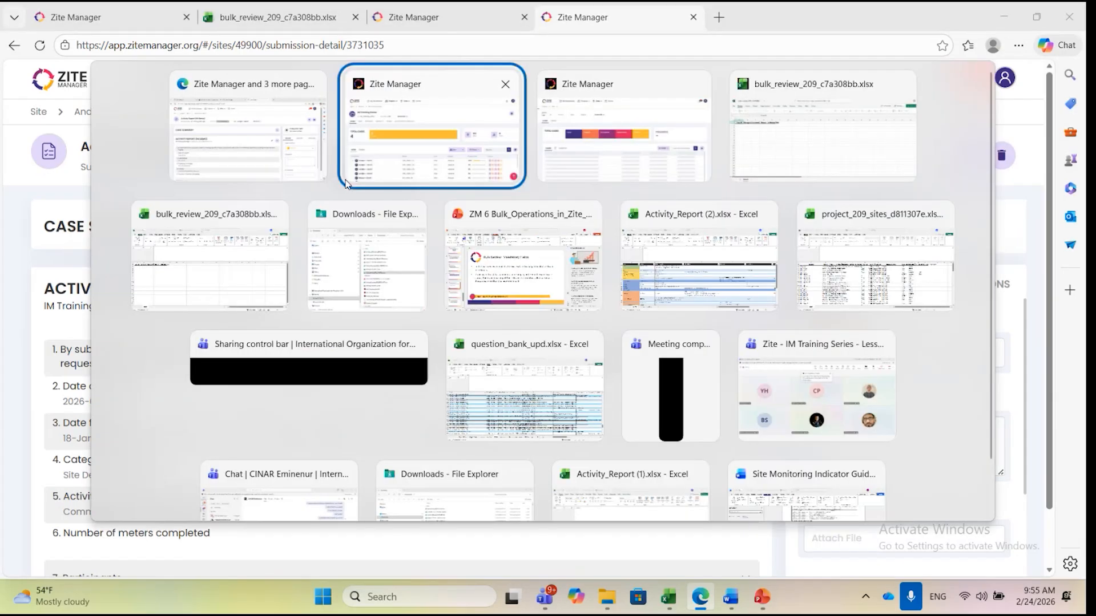
key("alt+Tab")
key("alt+Tab")
key("alt+Tab")
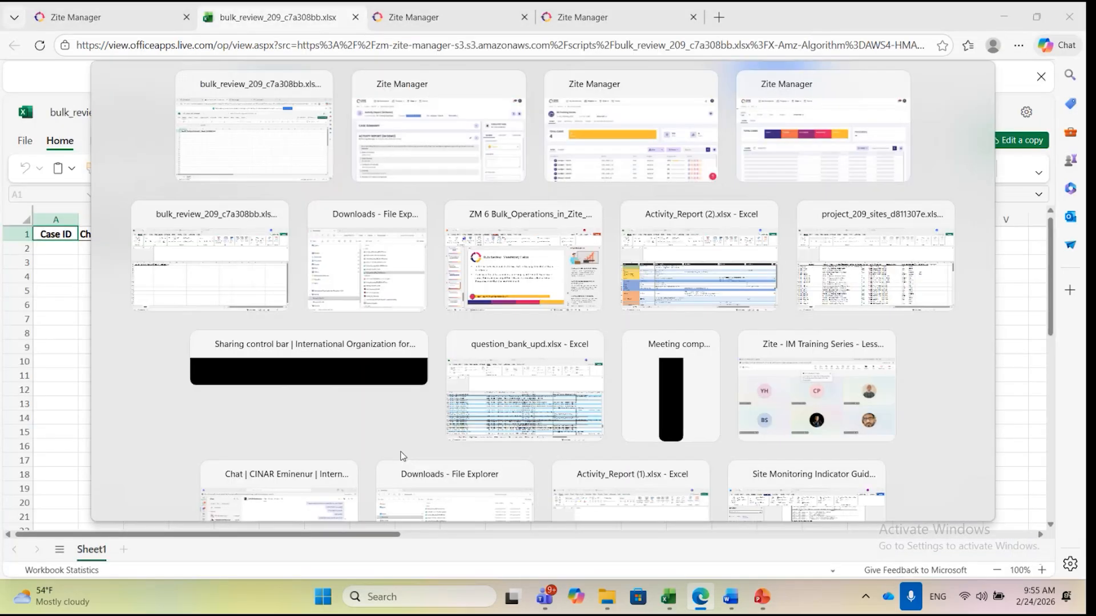
key("alt+Tab")
left_click(670, 600)
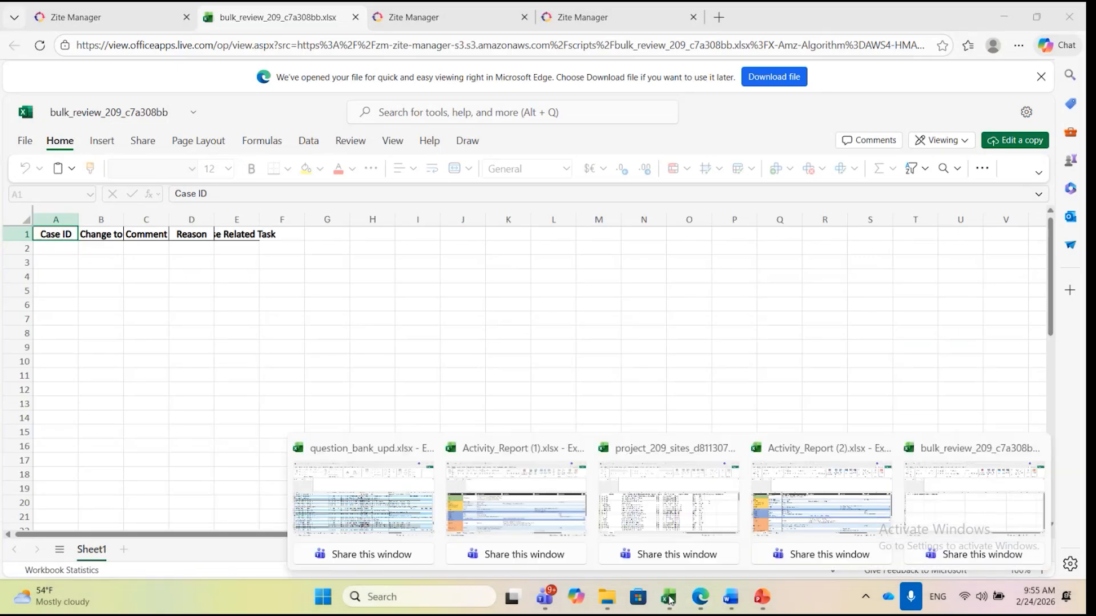
left_click(944, 482)
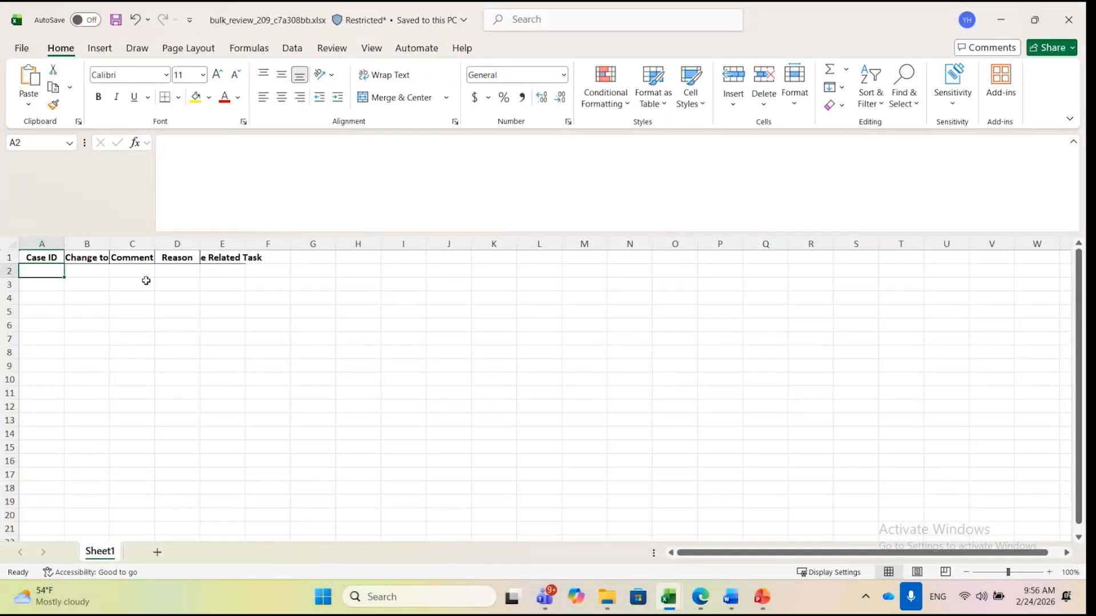
key("ctrl+v")
Enter 1 under Change to in B2 and the comment "Requires further review" in C2
left_click(95, 268)
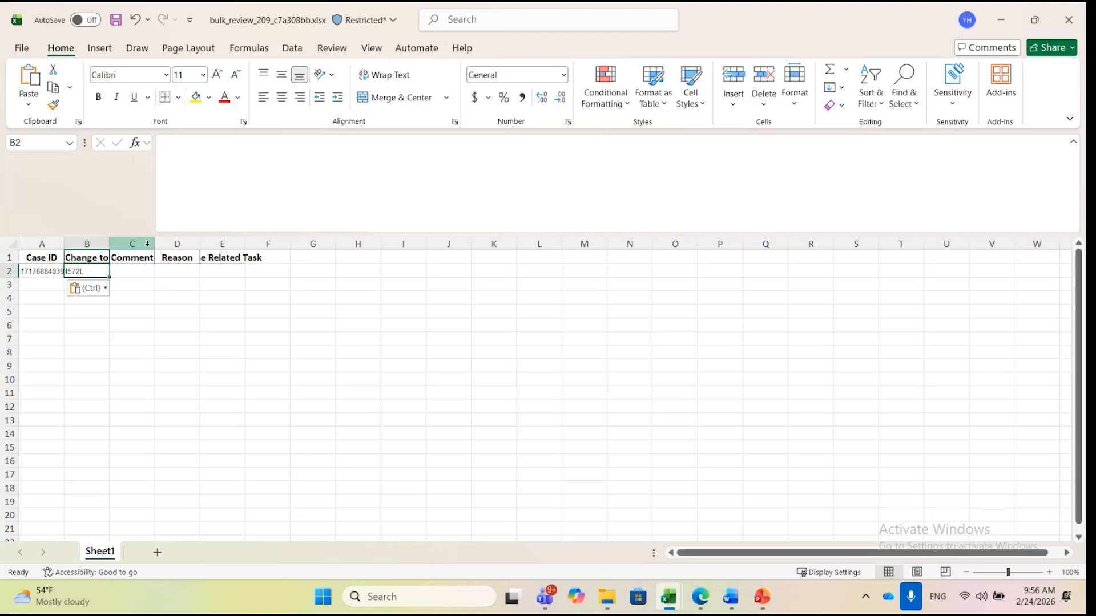
type("1")
left_click(127, 309)
left_click(141, 272)
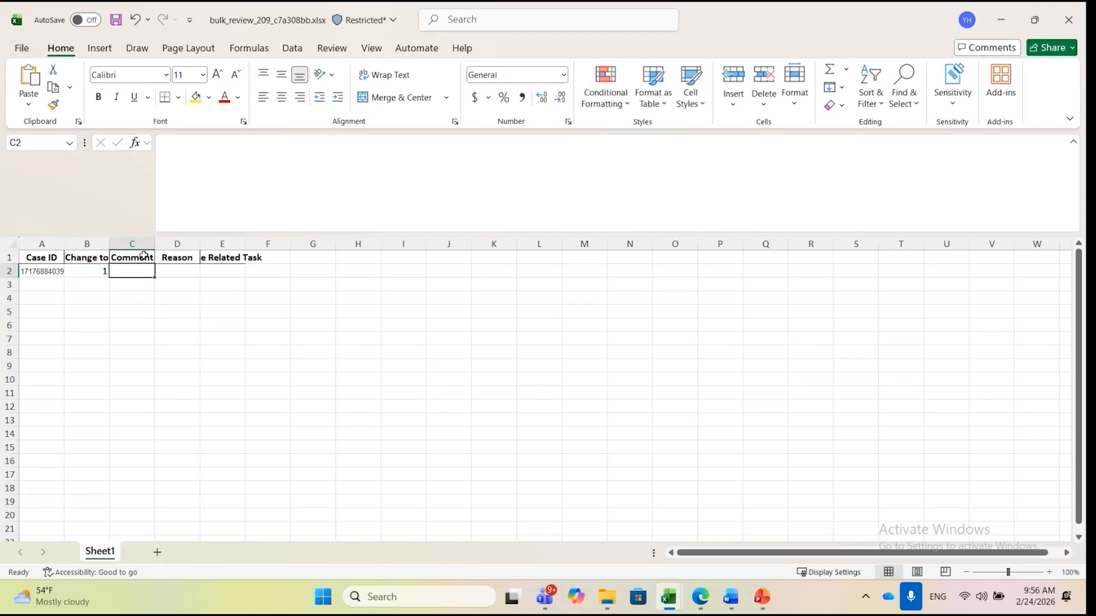
type("REquir")
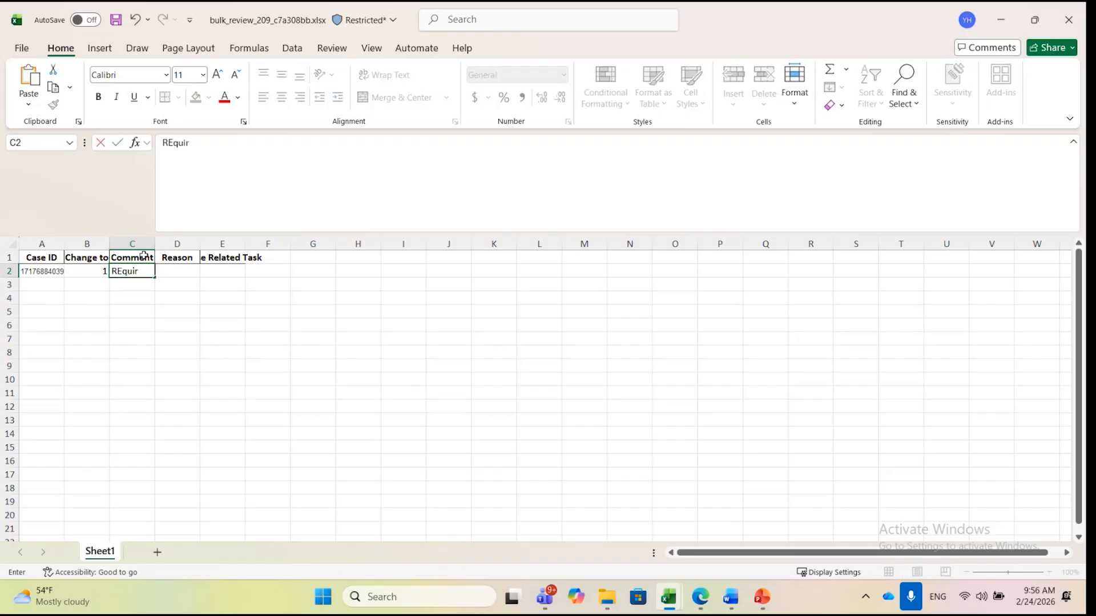
key("BackSpace")
key("BackSpace")
key("BackSpace")
key("BackSpace")
key("BackSpace")
type("equires further review")
key("Return")
Enter "yes" in E2 under the Related Task column, leaving the Reason cell empty
key("Up")
key("Right")
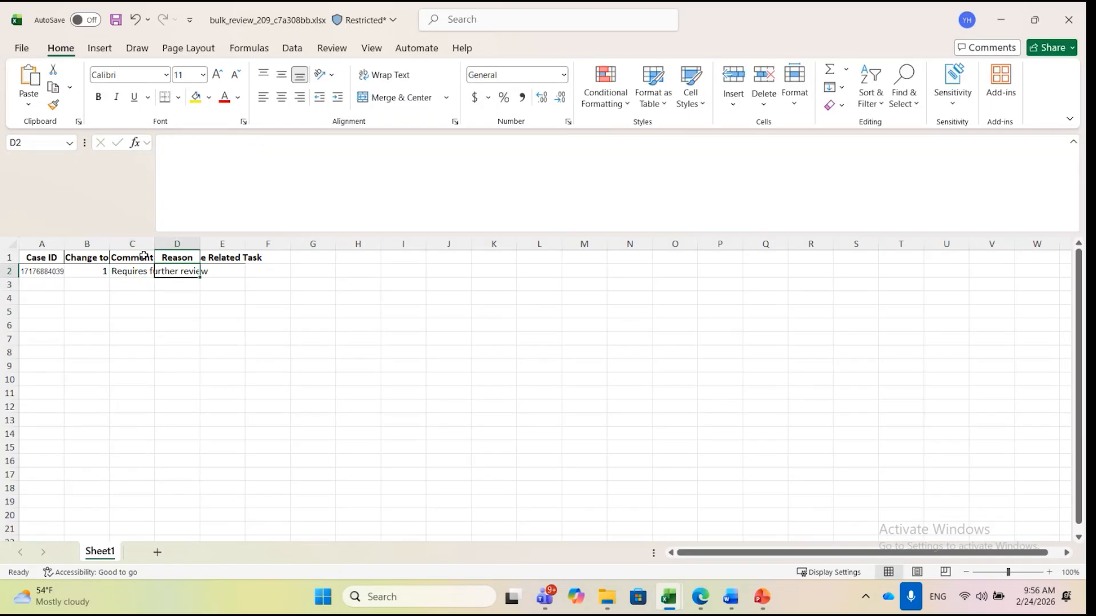
key("Right")
type("yes")
key("Return")
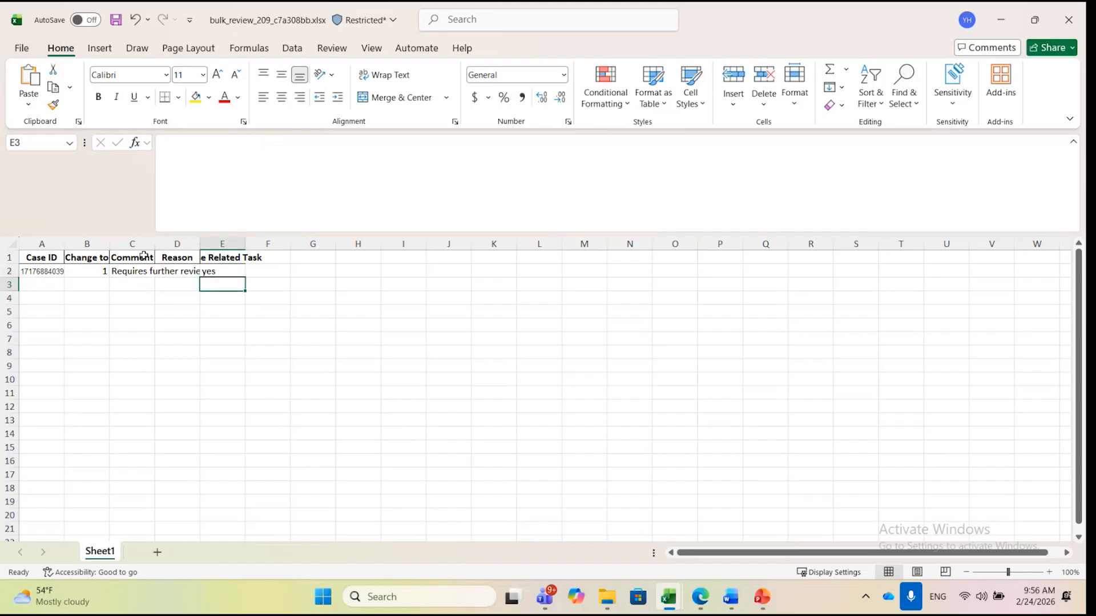
Examine the available Reason options in the open submission's review section in Zite Manager without choosing one
key("Up")
key("Left")
key("alt+Tab")
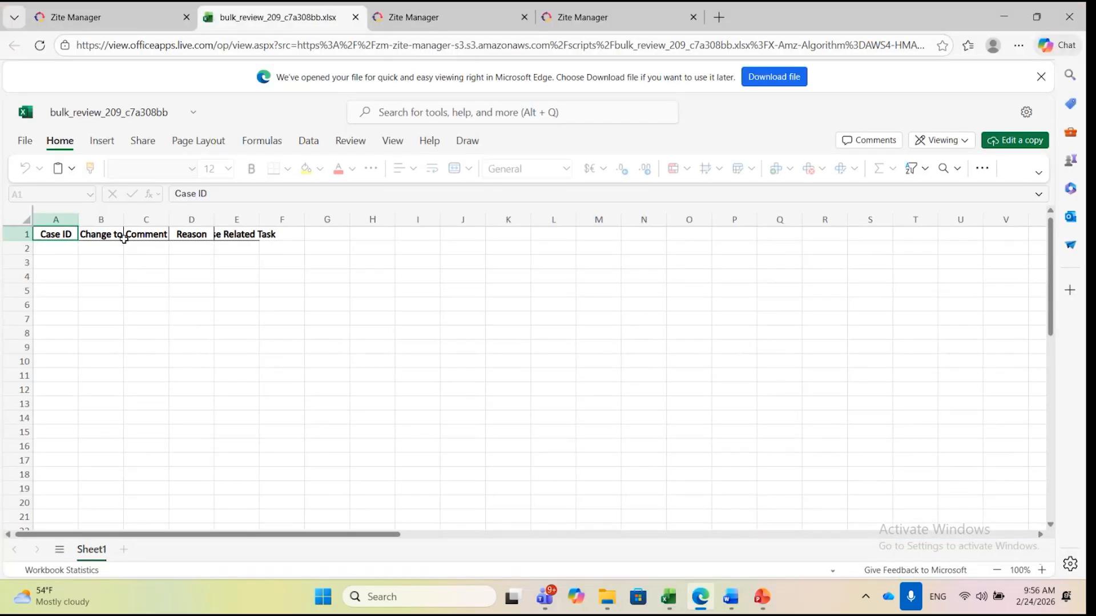
key("alt+Tab")
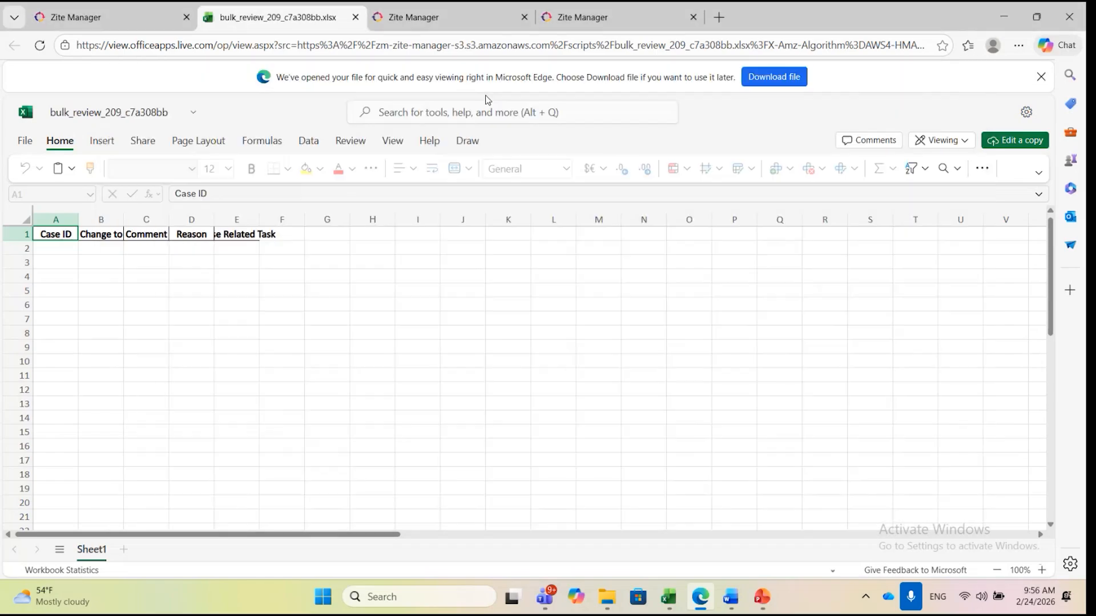
left_click(587, 18)
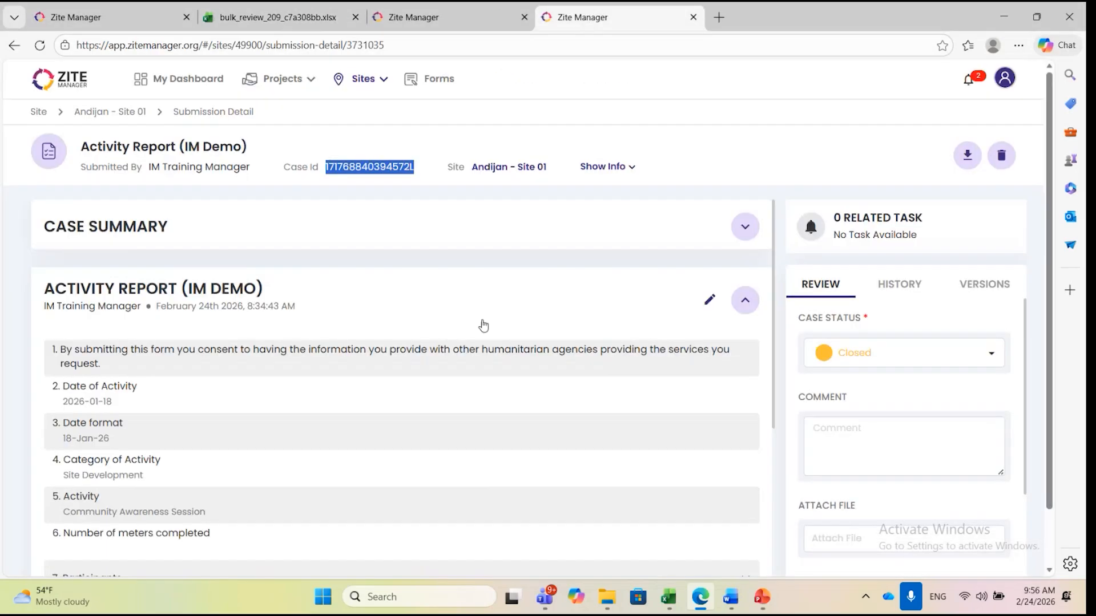
scroll(450, 335, "down", 1)
scroll(950, 504, "down", 1)
scroll(951, 504, "down", 3)
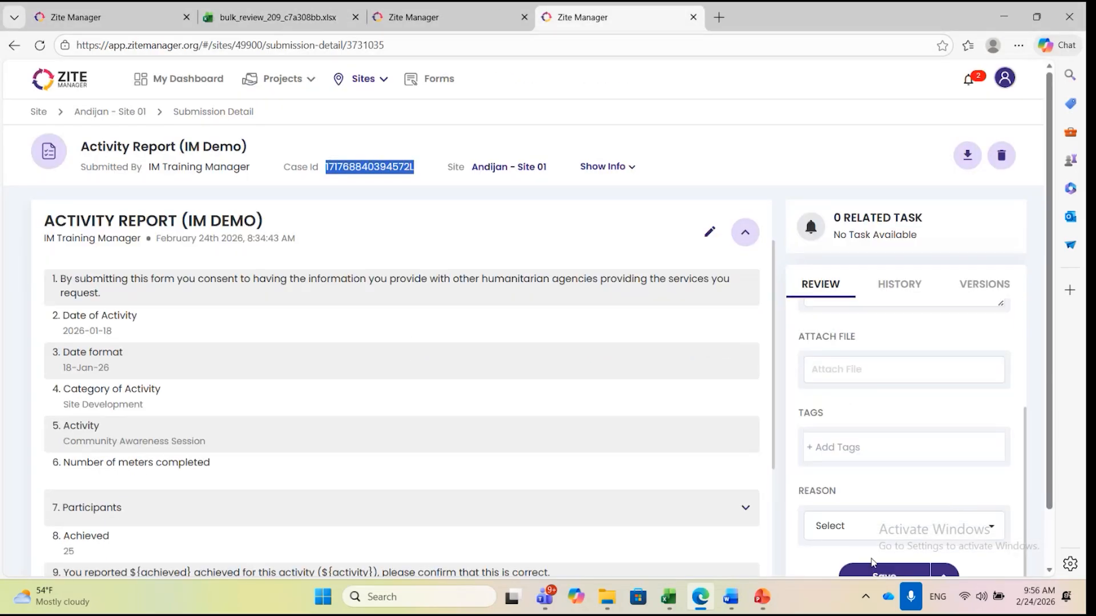
left_click(879, 527)
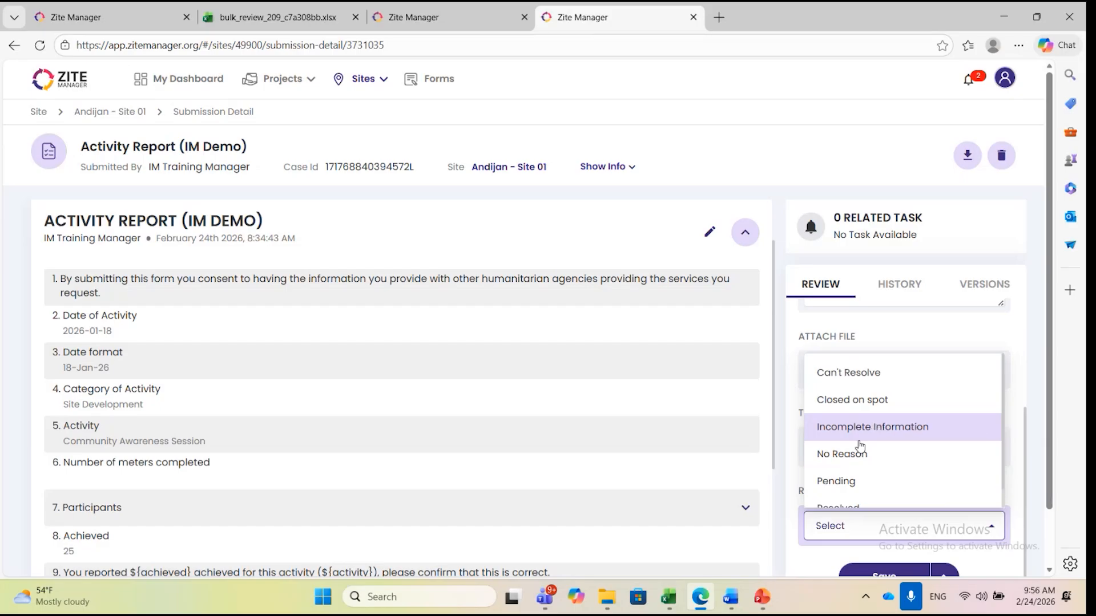
left_click(768, 154)
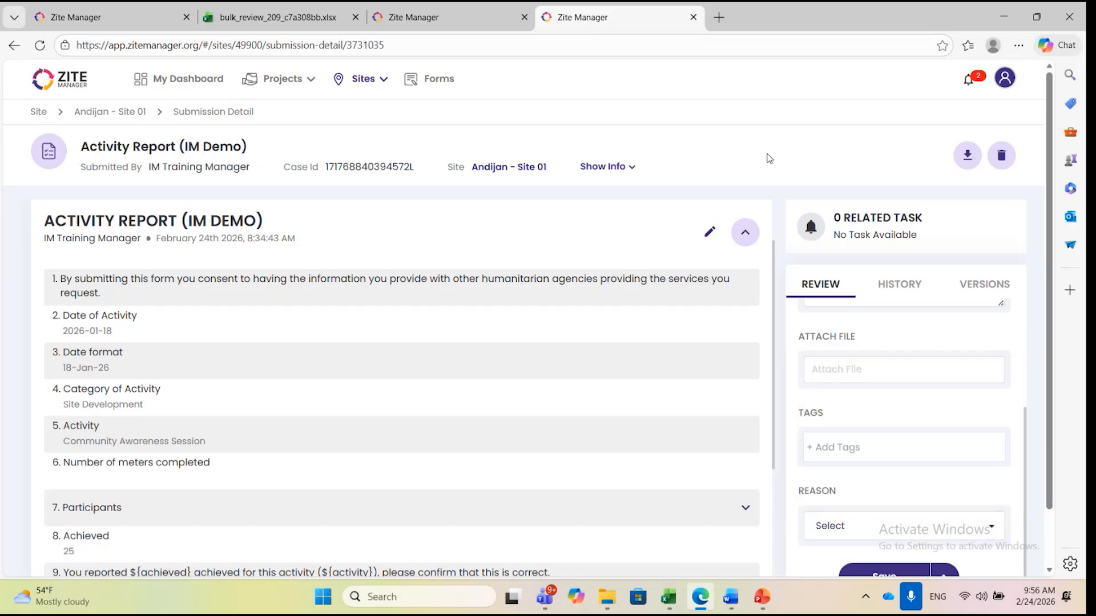
In Excel, enter "No Reason" in D2 under Reason, check it against the submission's reason options, and save the workbook
key("alt+Tab")
type("No Reason")
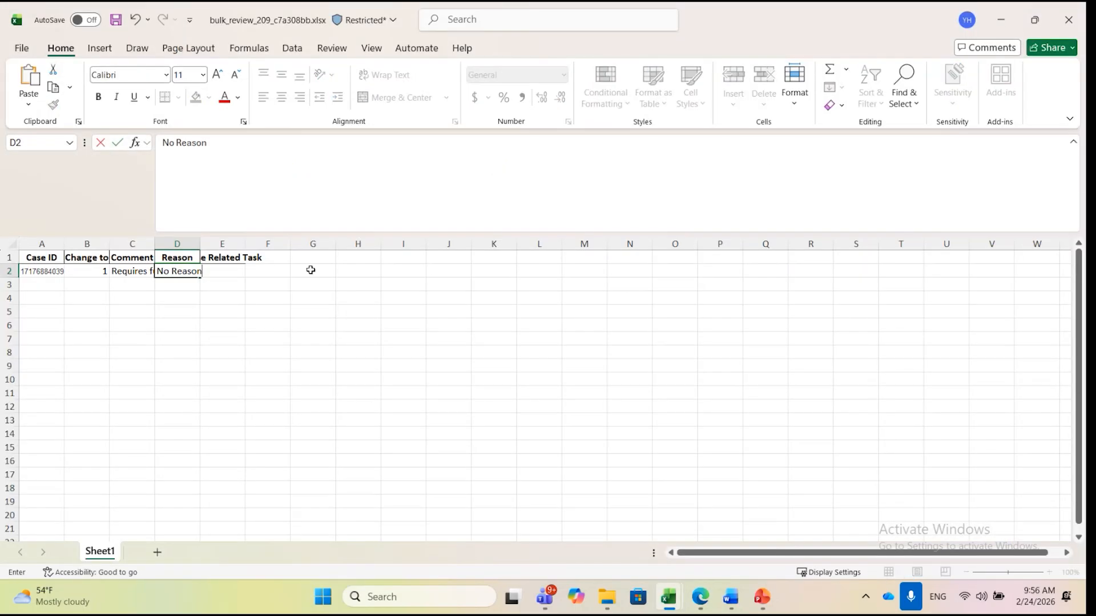
key("alt+Tab")
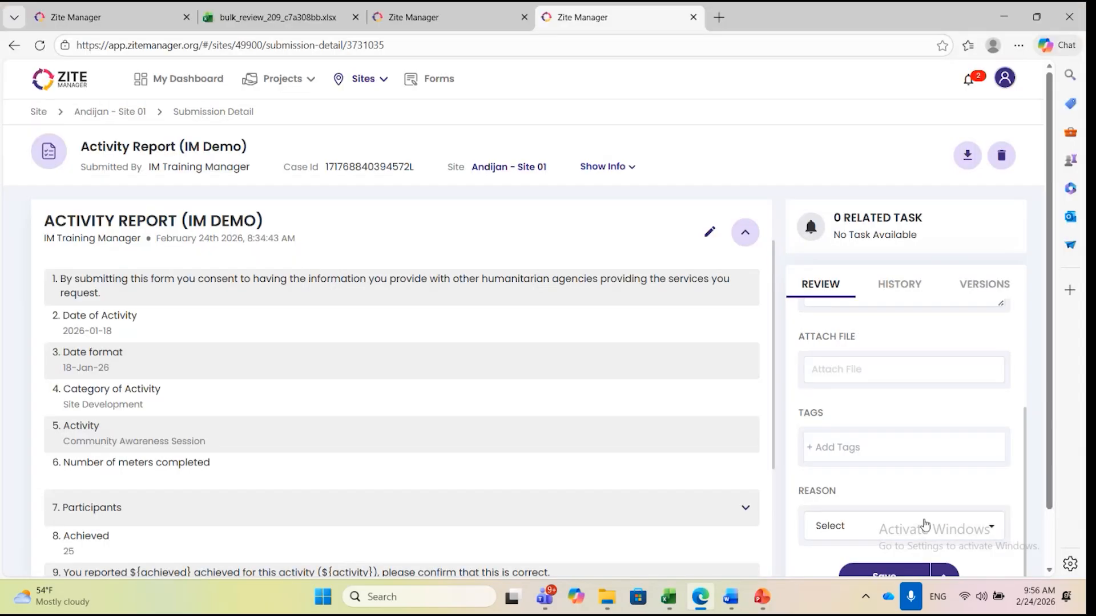
left_click(925, 526)
left_click(677, 191)
key("alt+Tab")
left_click(313, 284)
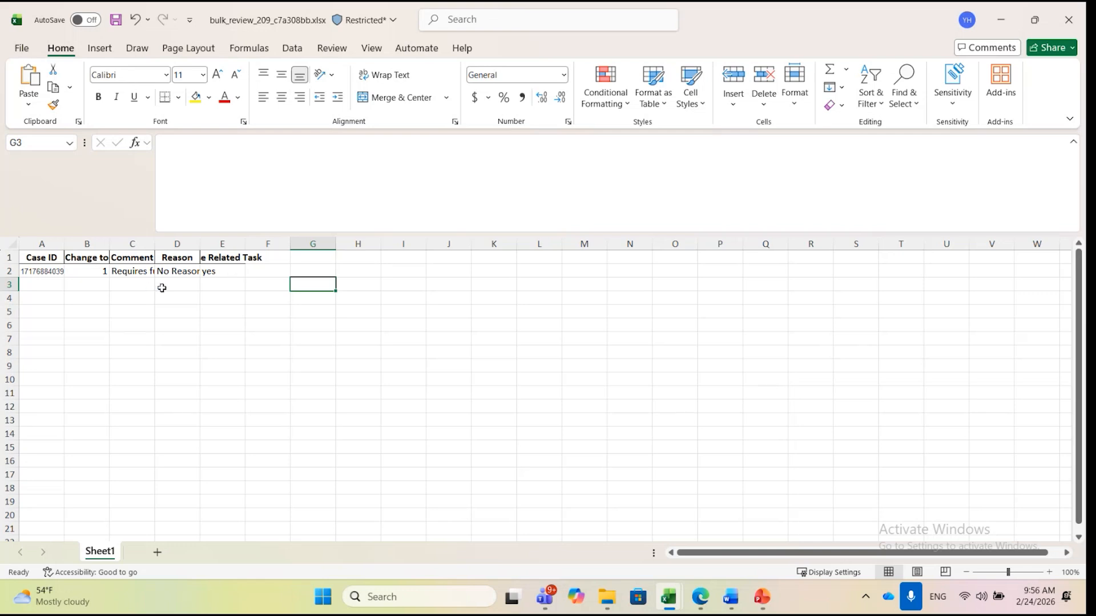
key("ctrl+s")
Switch to Zite Manager and open the bulk Review Submissions upload page in the IM Training Series project settings
key("alt+Tab")
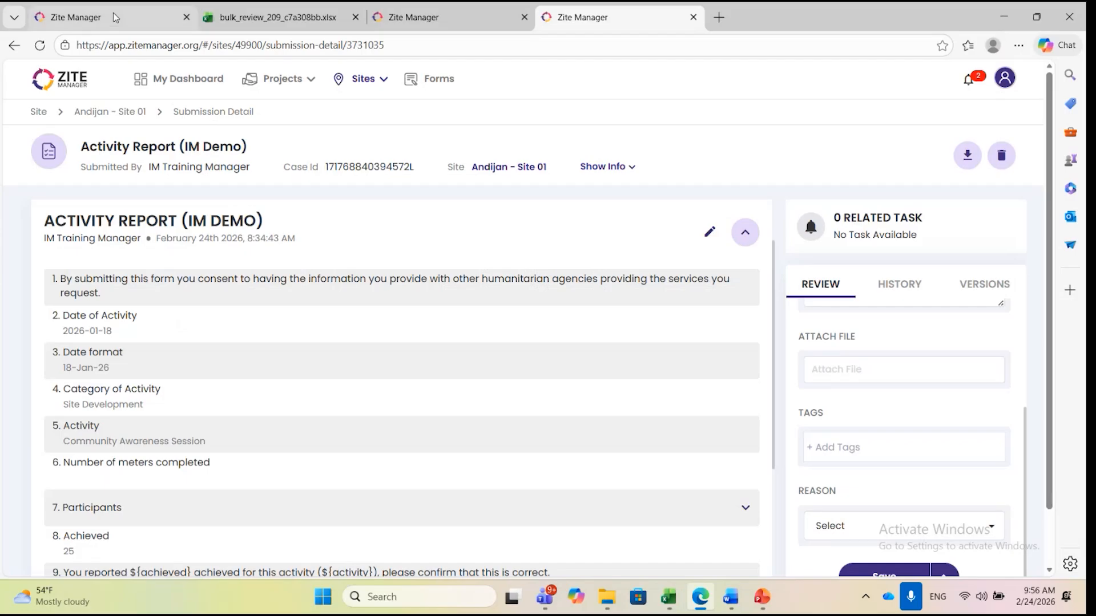
left_click(115, 17)
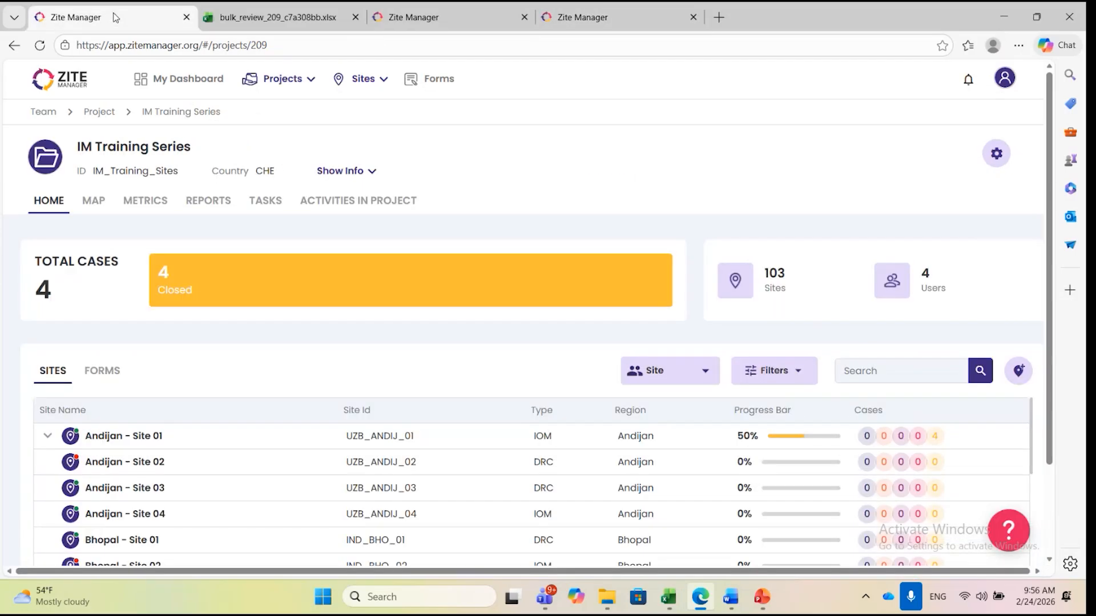
left_click(292, 83)
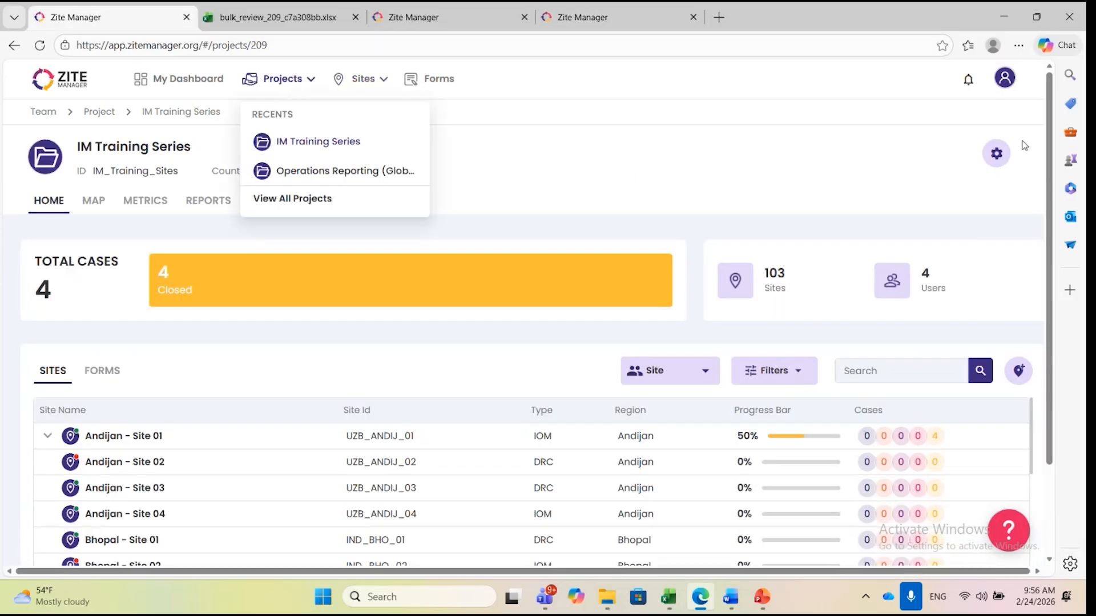
left_click(996, 153)
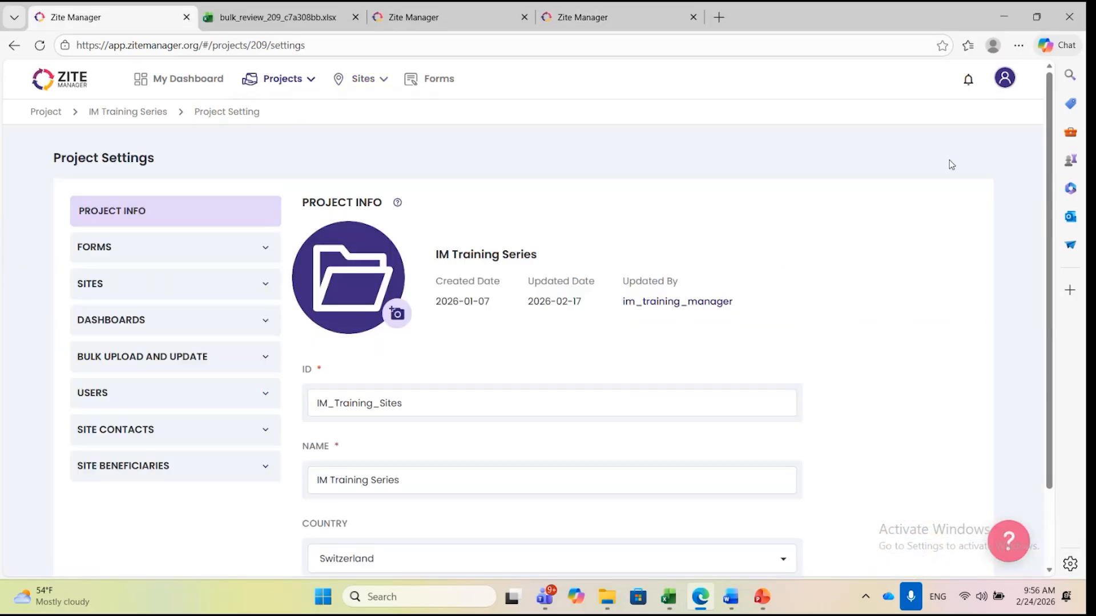
left_click(192, 359)
scroll(198, 412, "down", 1)
left_click(177, 421)
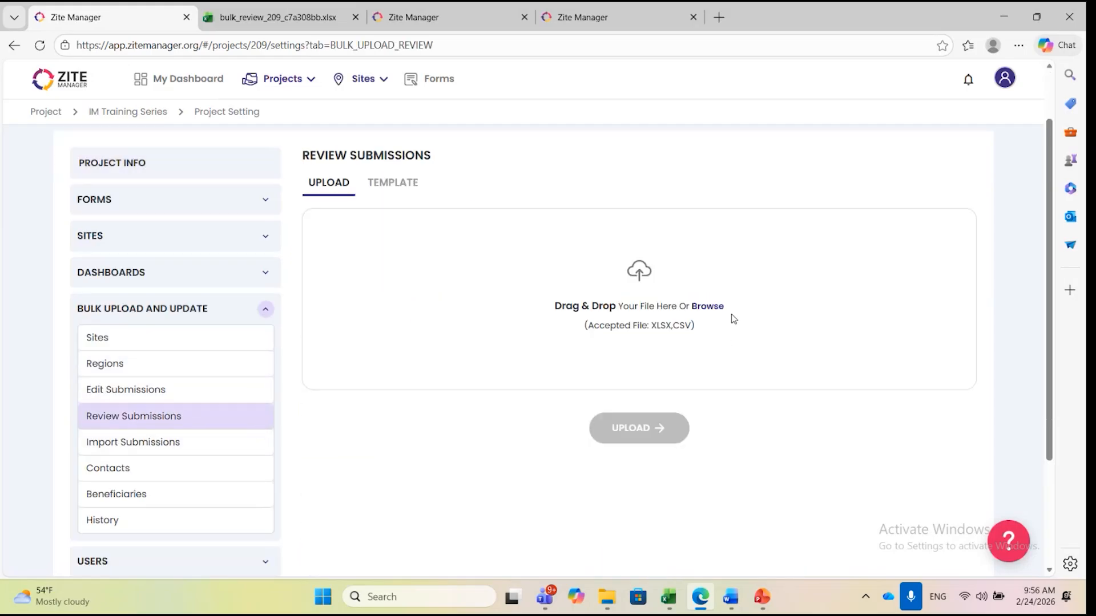
Upload bulk_review_209_c7a308bb.xlsx as the bulk review file, then check its entry in the bulk upload history
left_click(713, 309)
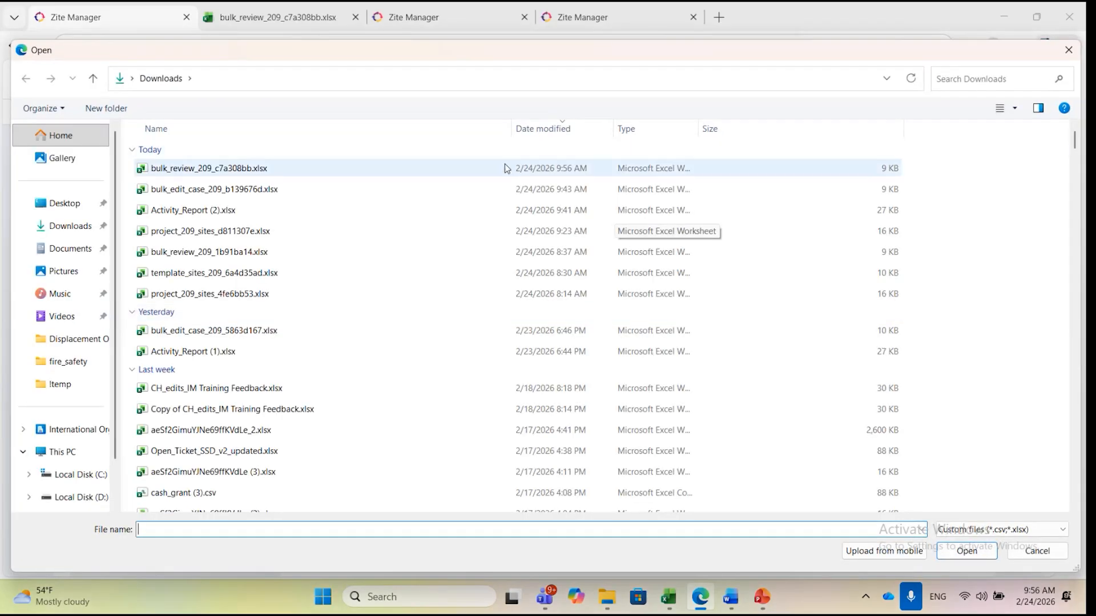
double_click(287, 174)
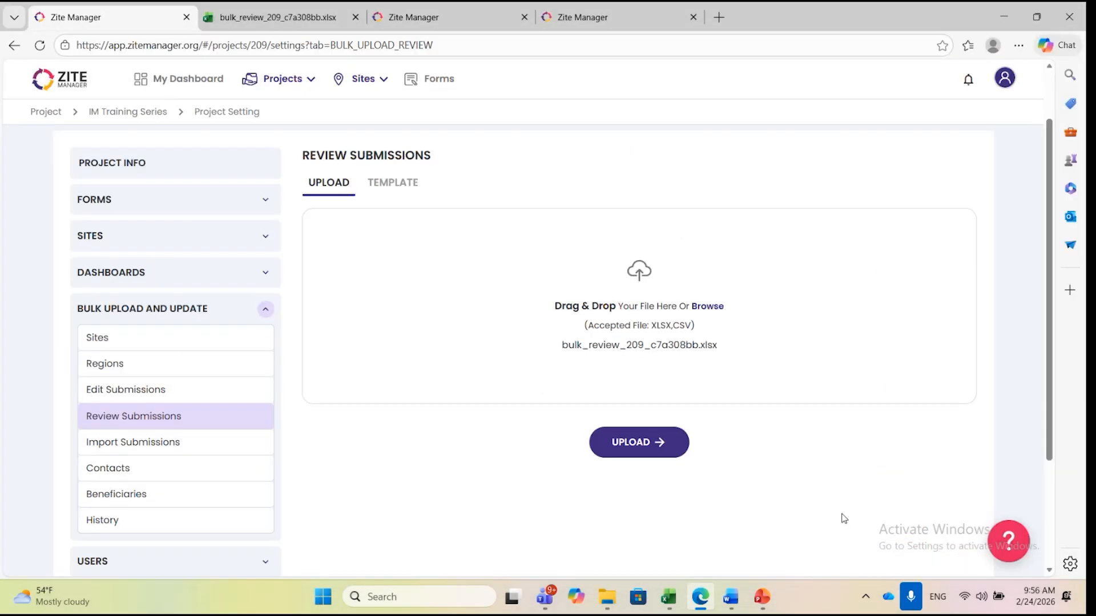
left_click(662, 450)
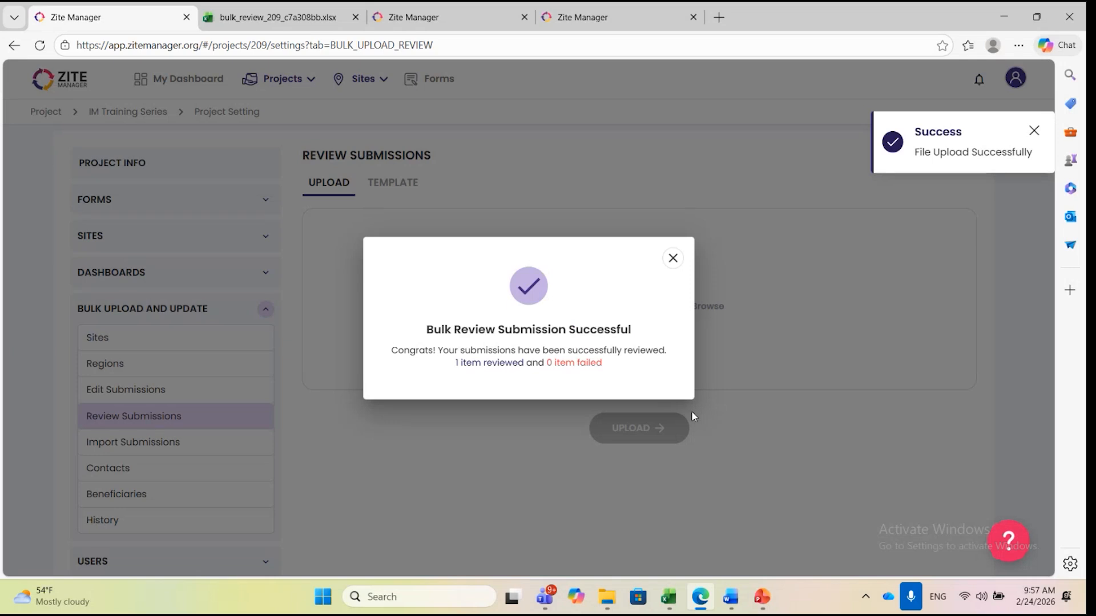
left_click(669, 260)
left_click(122, 520)
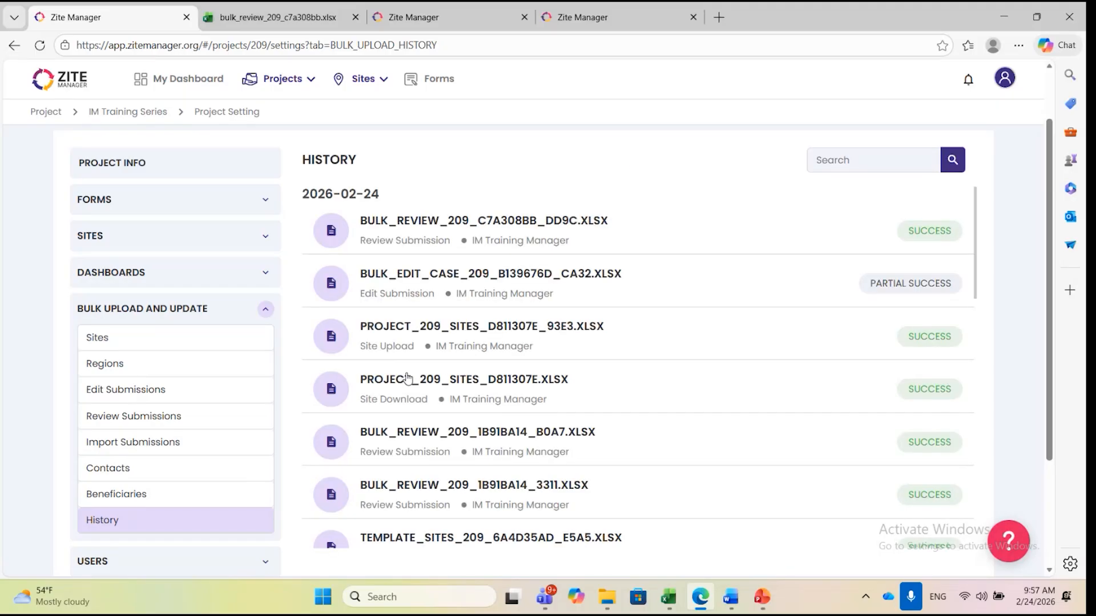
scroll(428, 385, "up", 2)
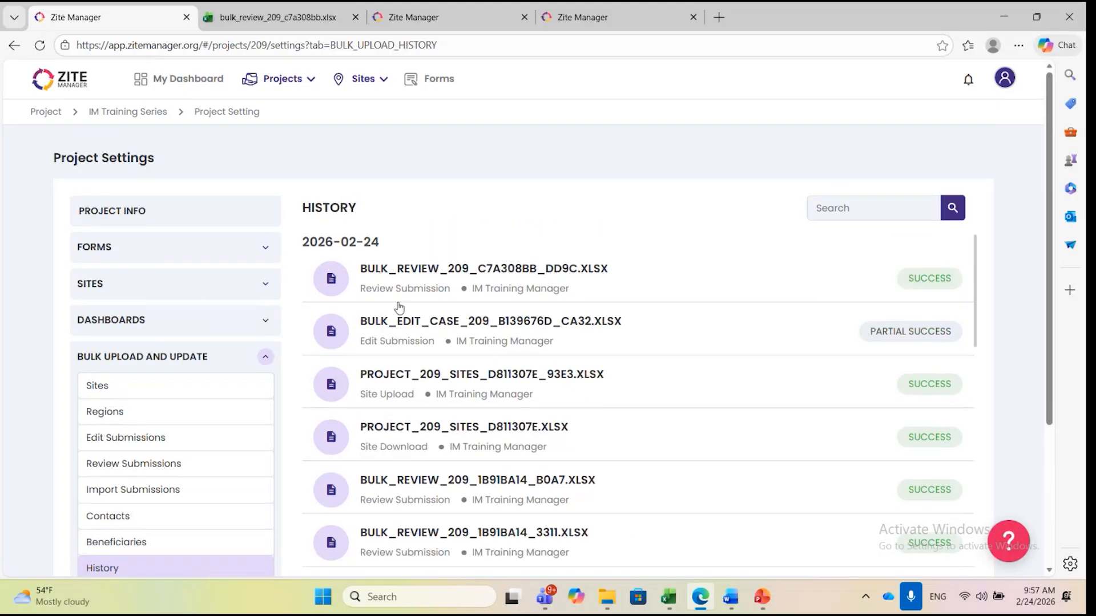
Reload the Andijan - Site 01 page to check the updated case statuses
left_click(590, 9)
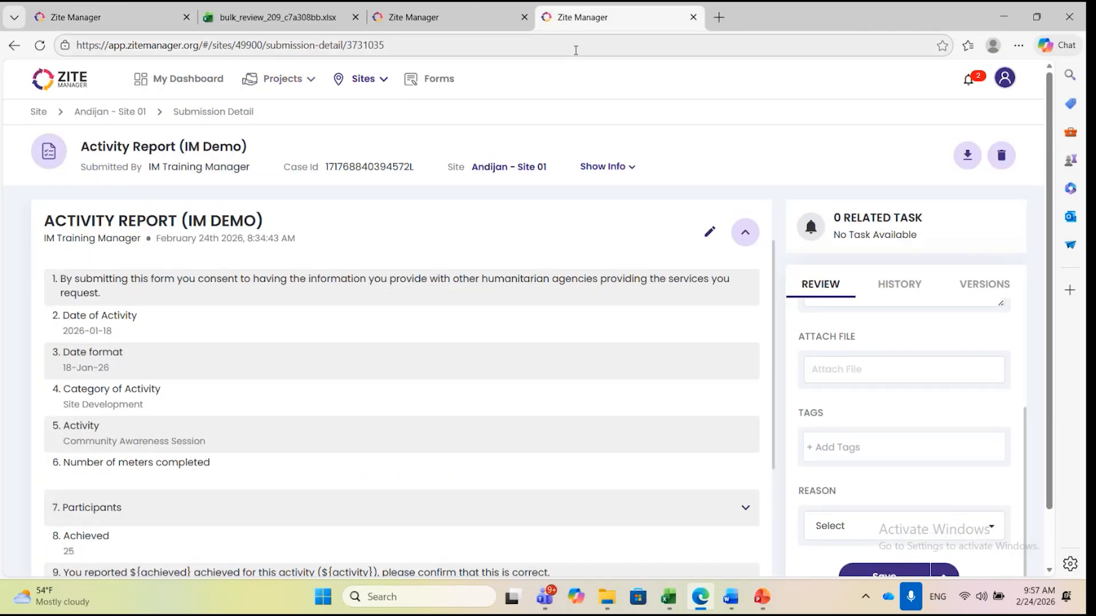
left_click(449, 19)
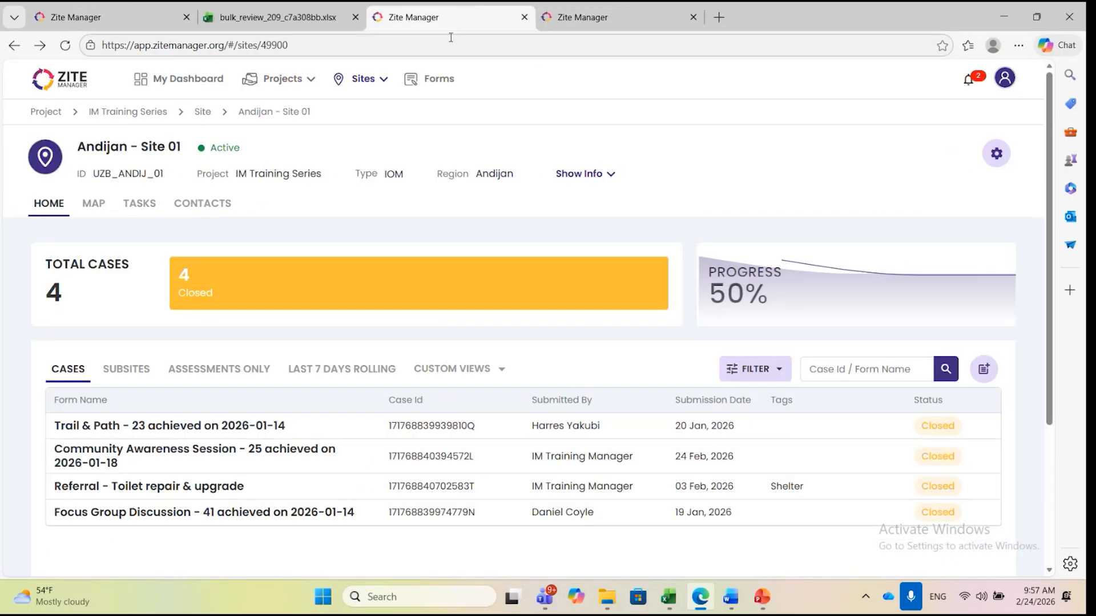
left_click(65, 45)
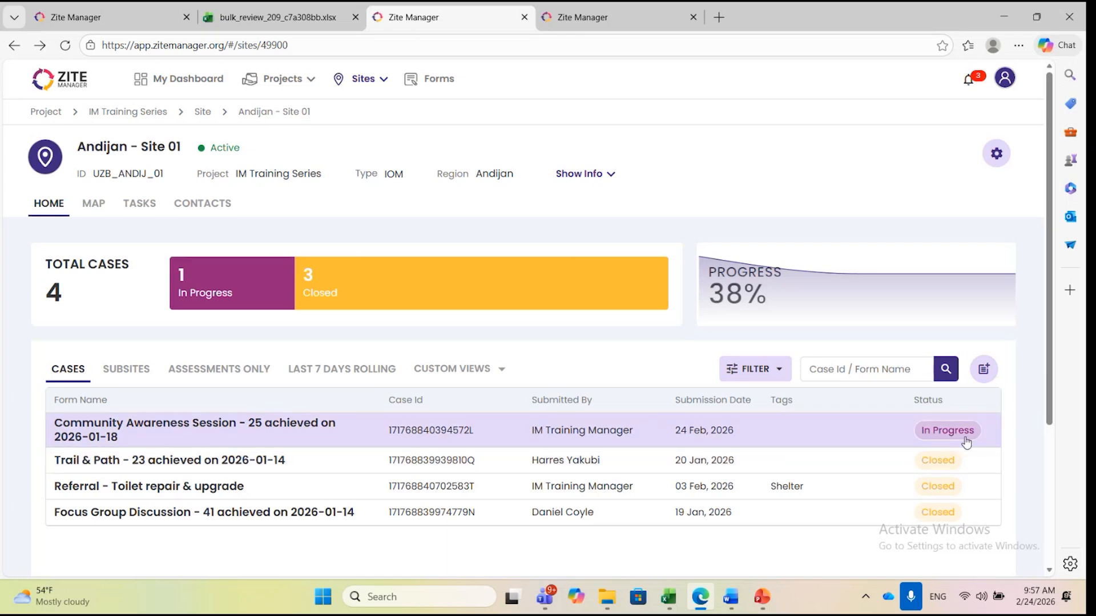
Open the Community Awareness Session case and check its case status, reason and the comment recorded in its history
left_click(208, 443)
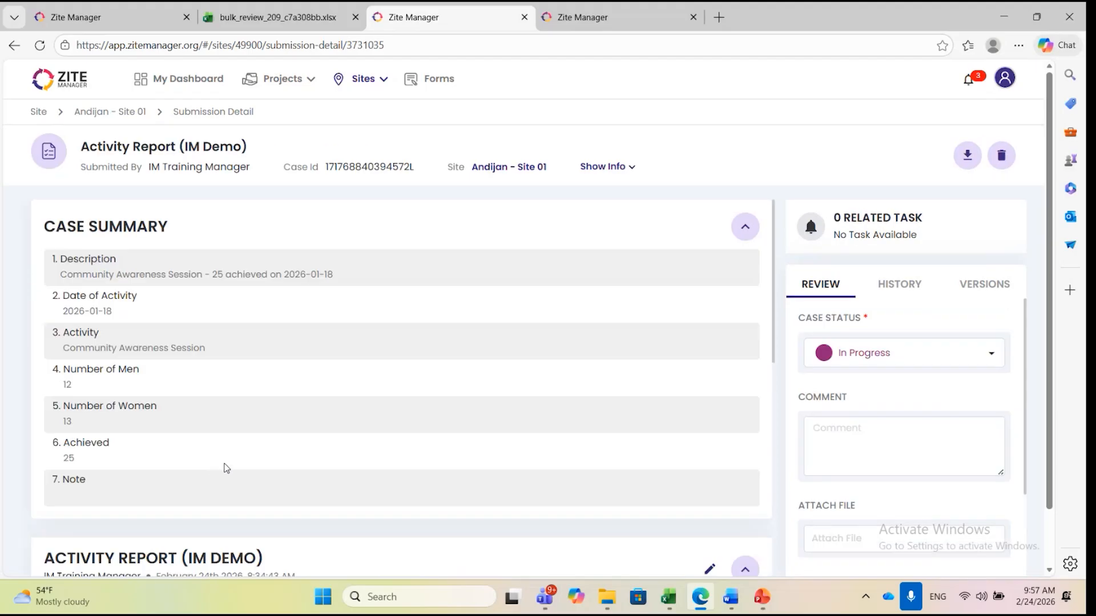
scroll(228, 467, "down", 2)
scroll(971, 451, "down", 2)
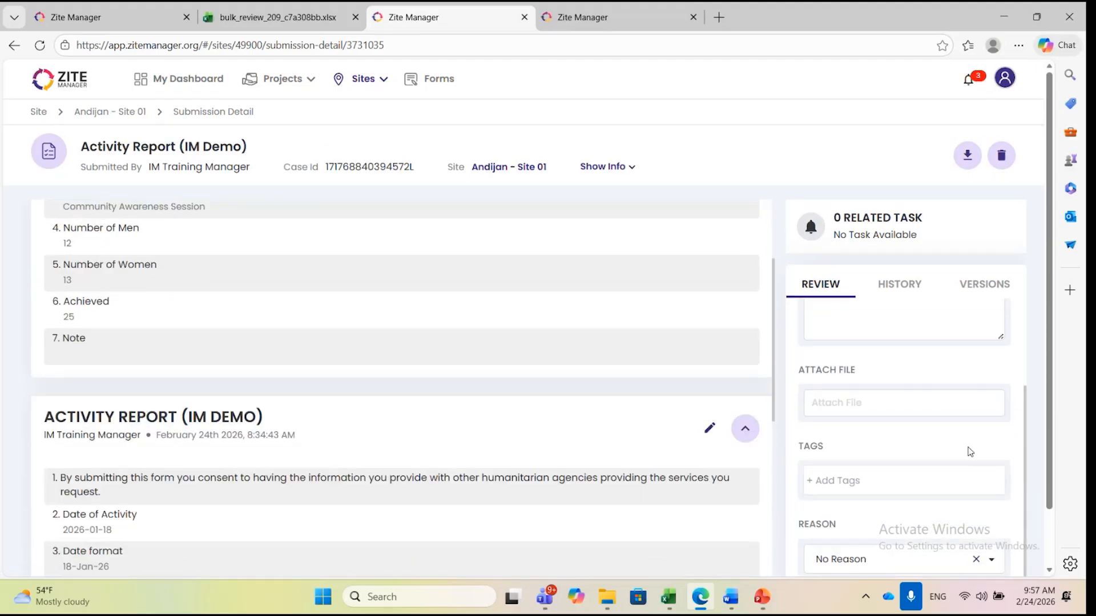
scroll(970, 451, "down", 1)
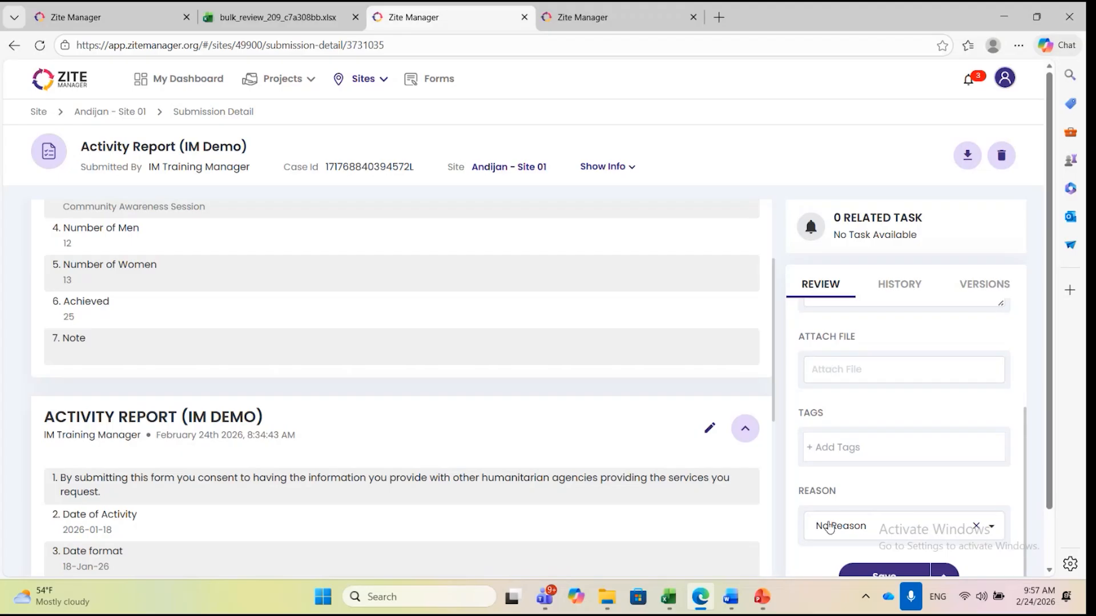
left_click(898, 284)
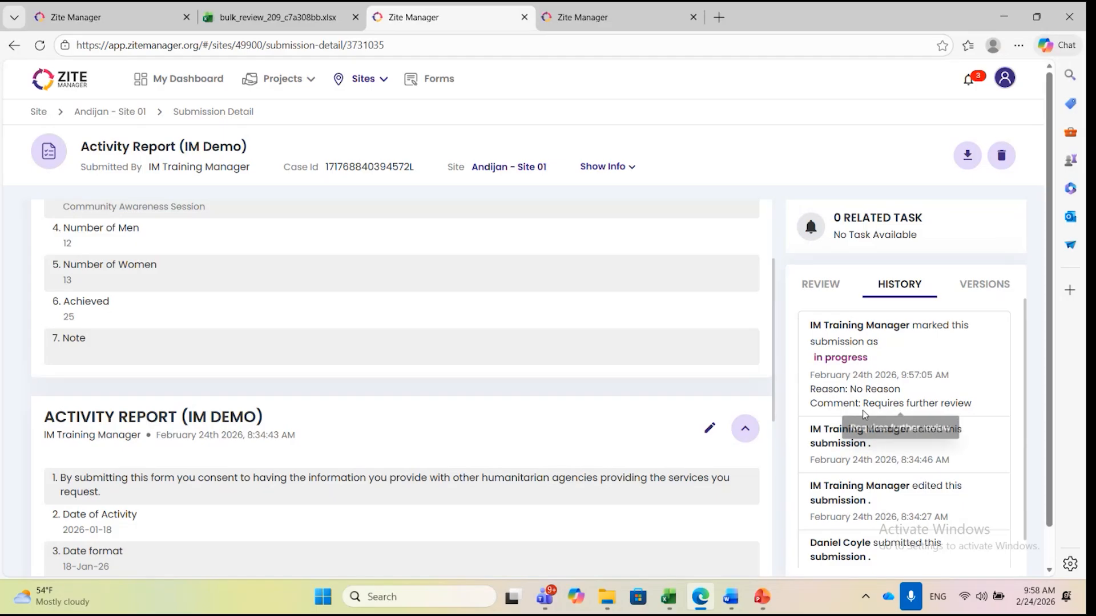
left_click(833, 292)
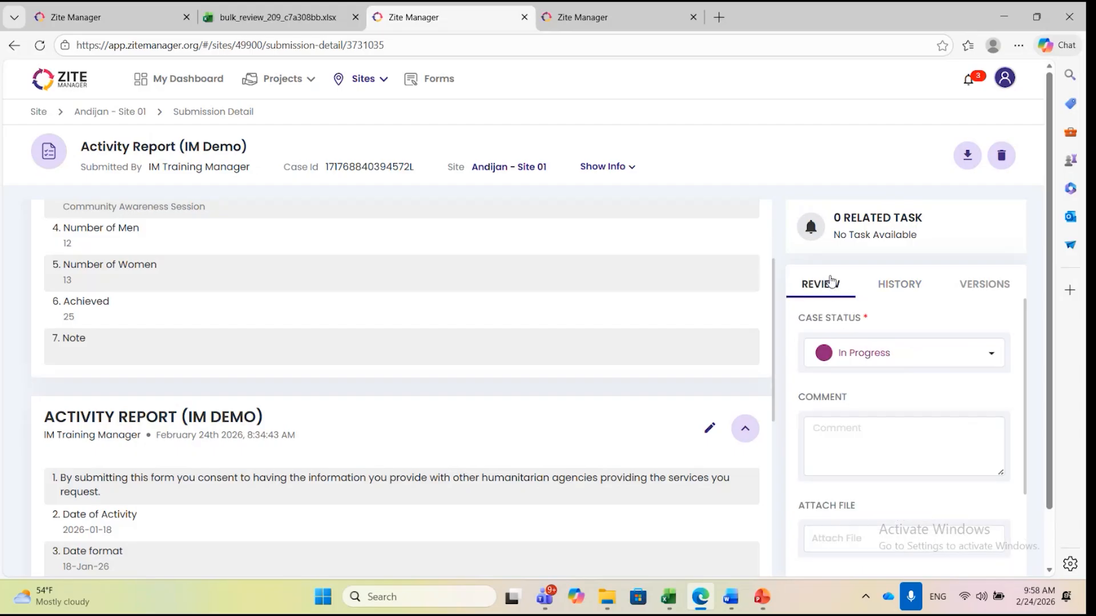